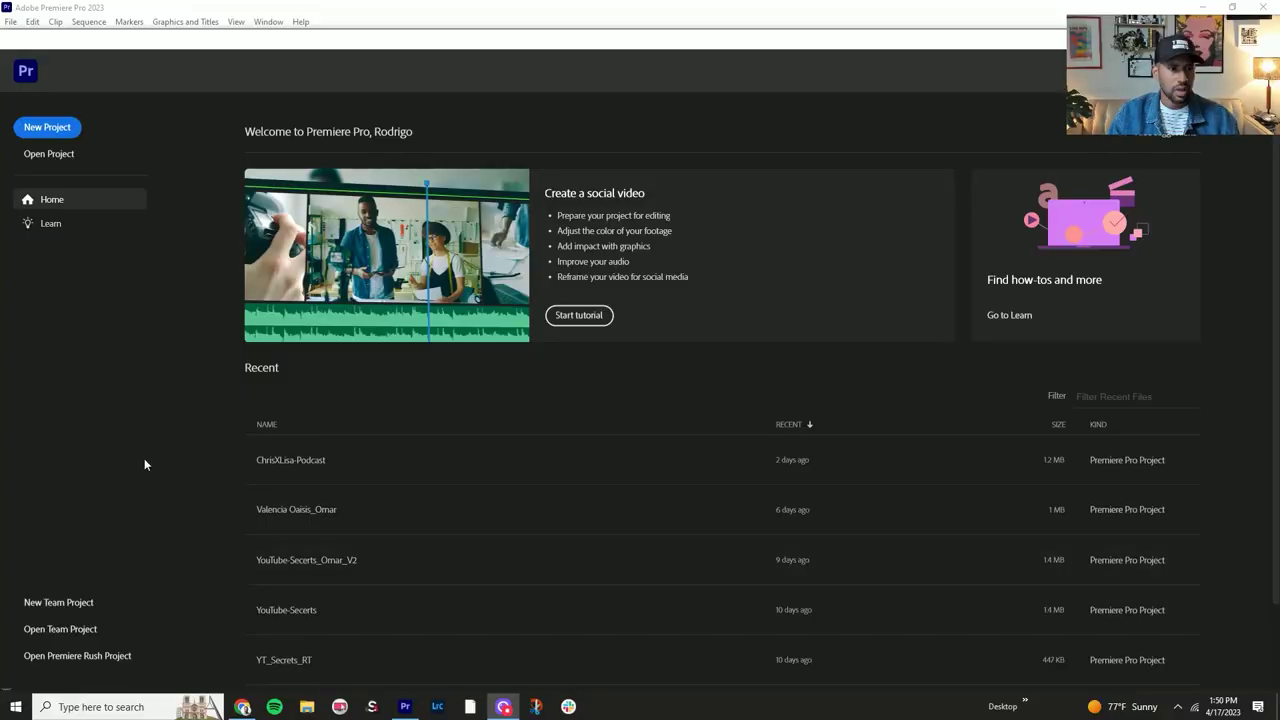
# Step: Start a new project and pick a custom folder from the Project location list
pyautogui.click(46, 130)
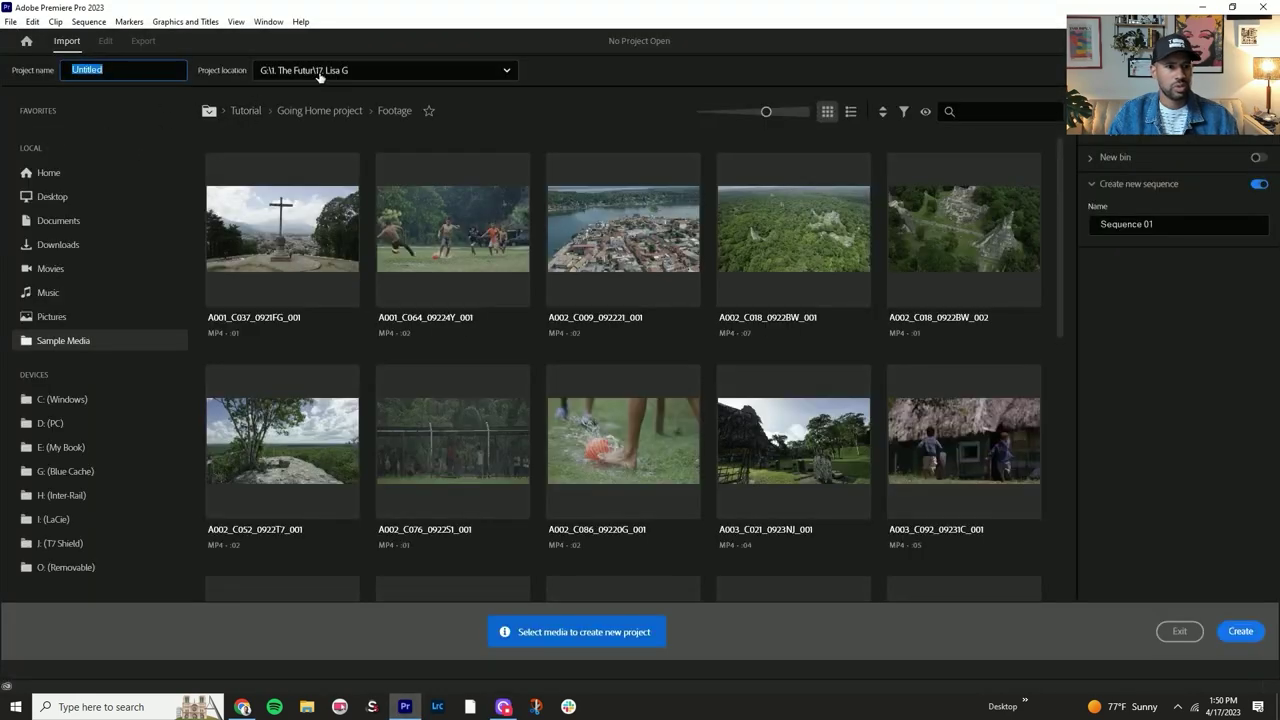
pyautogui.click(395, 72)
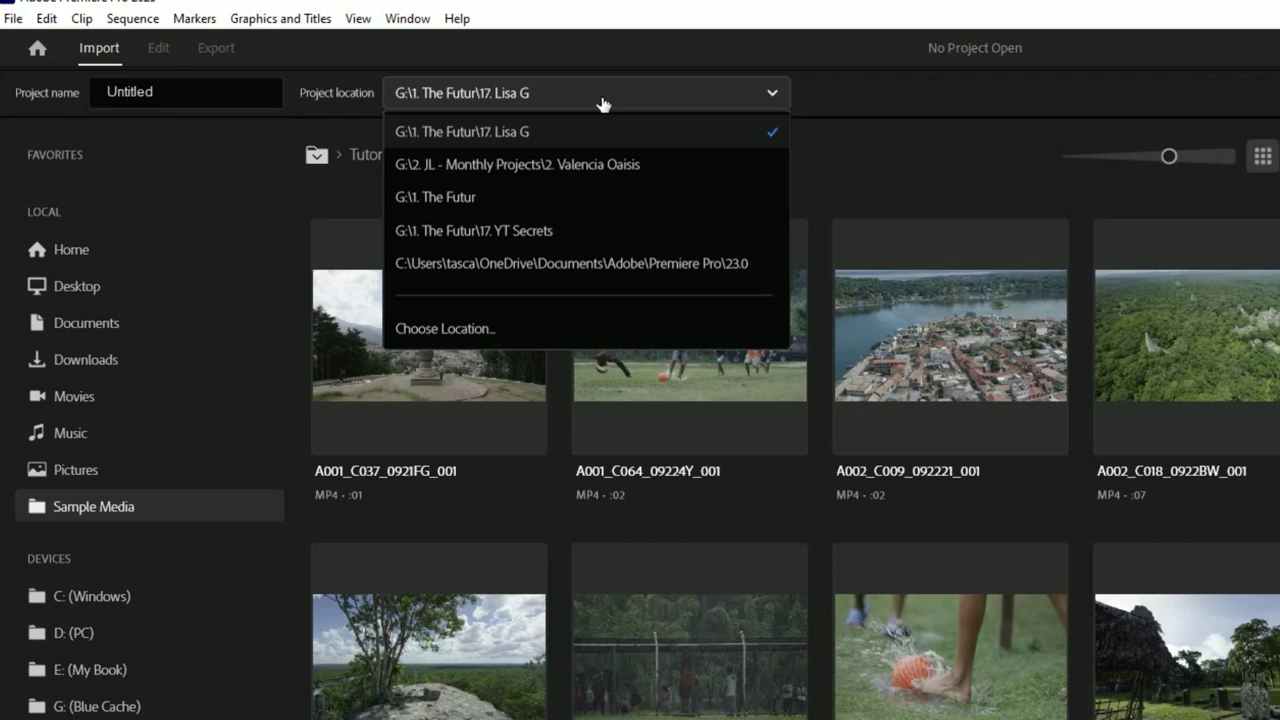
pyautogui.click(460, 330)
# Step: Create a new folder named '3. Benny's On The Beach' on the G: drive
pyautogui.click(272, 685)
pyautogui.hotkey('ctrl', 'shift', 'n')
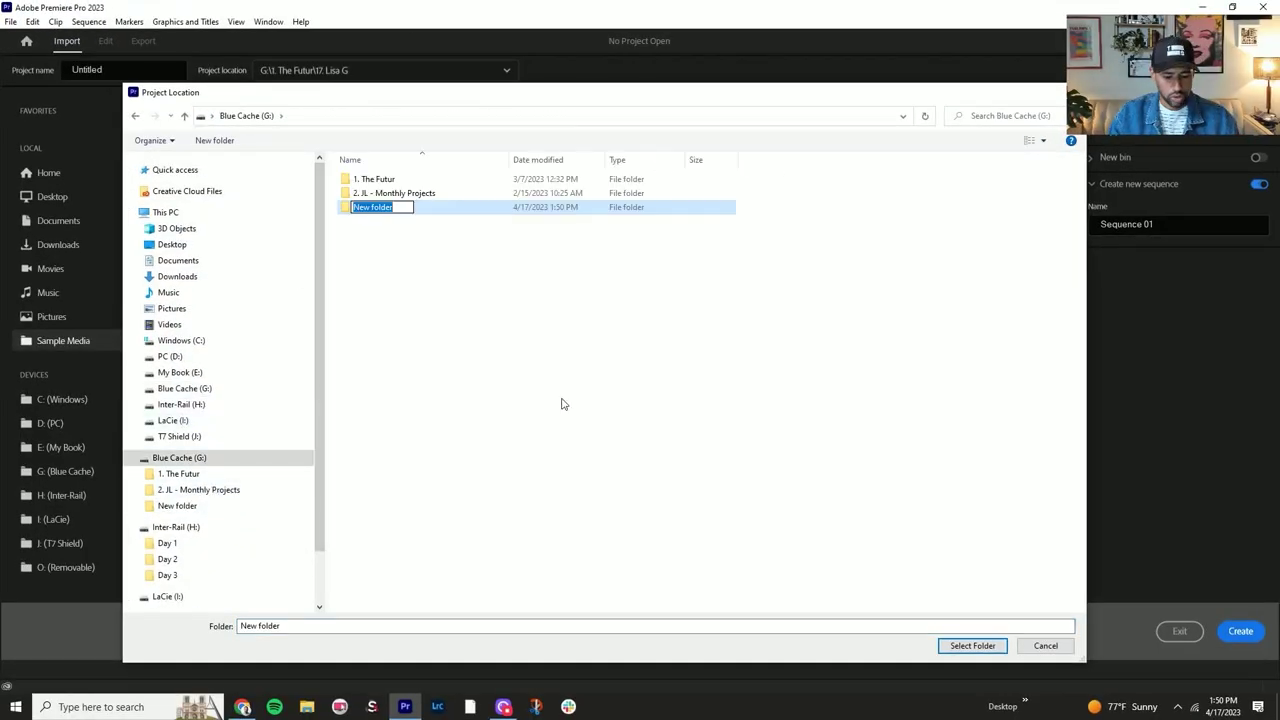
pyautogui.write('3.')
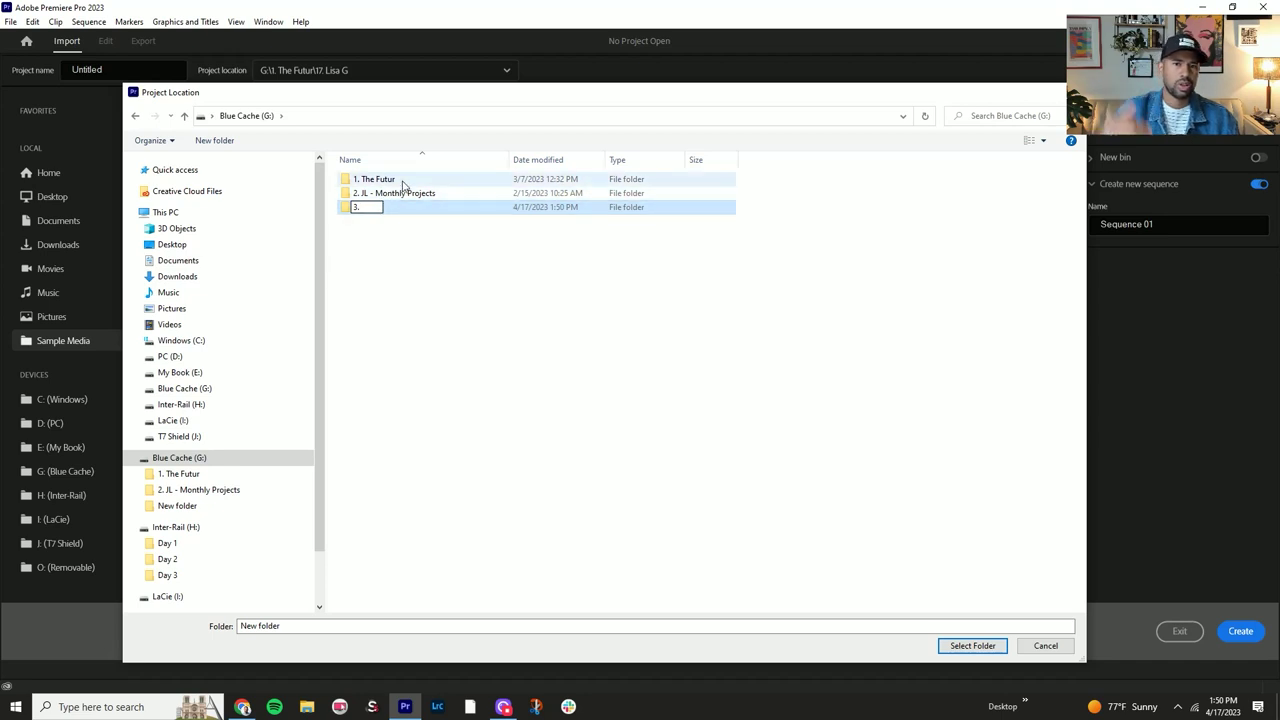
pyautogui.write('Benn')
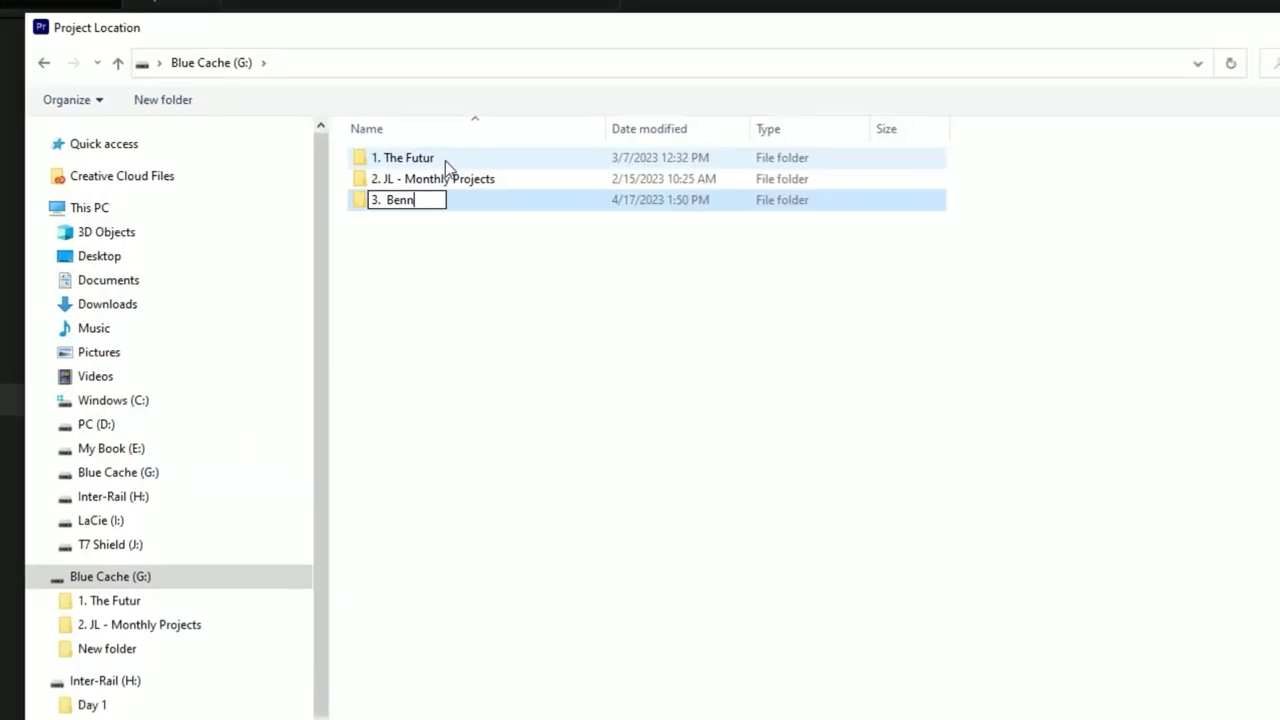
pyautogui.write("y's On The Beach")
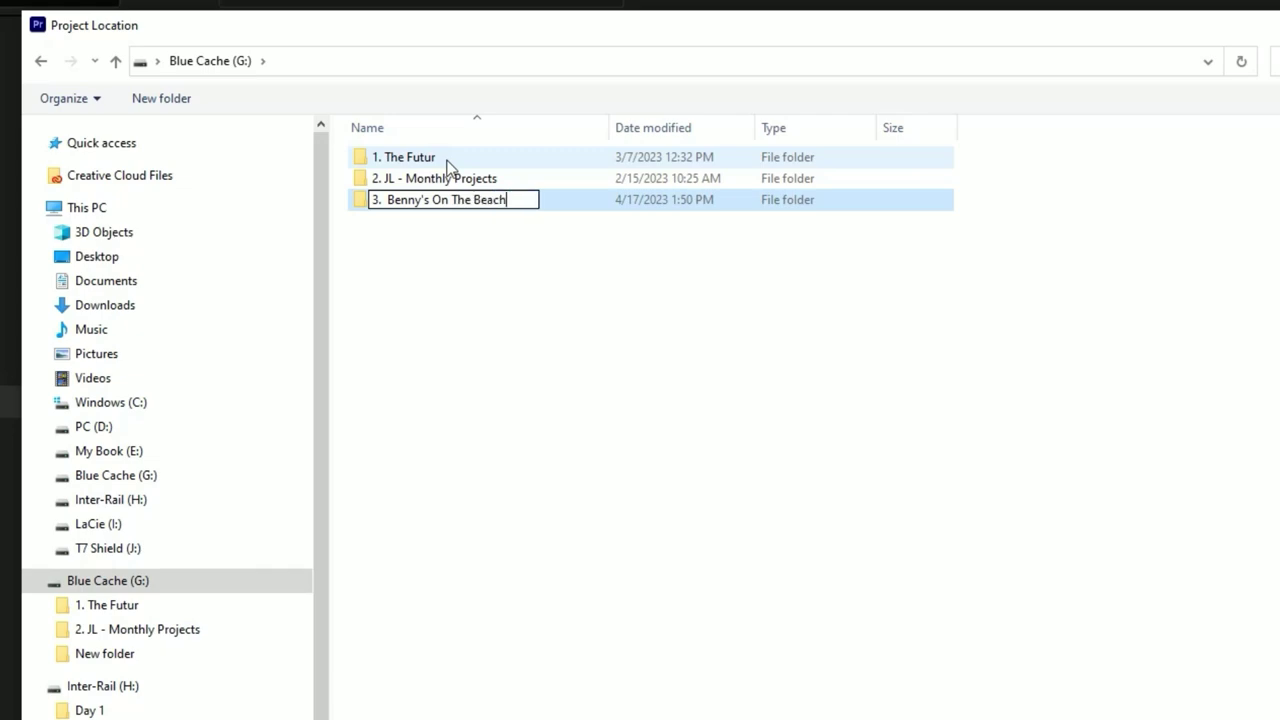
pyautogui.press('Return')
pyautogui.press('Return')
# Step: Use that folder as the location and create the project named 'Benny's Brunch'
pyautogui.click(972, 646)
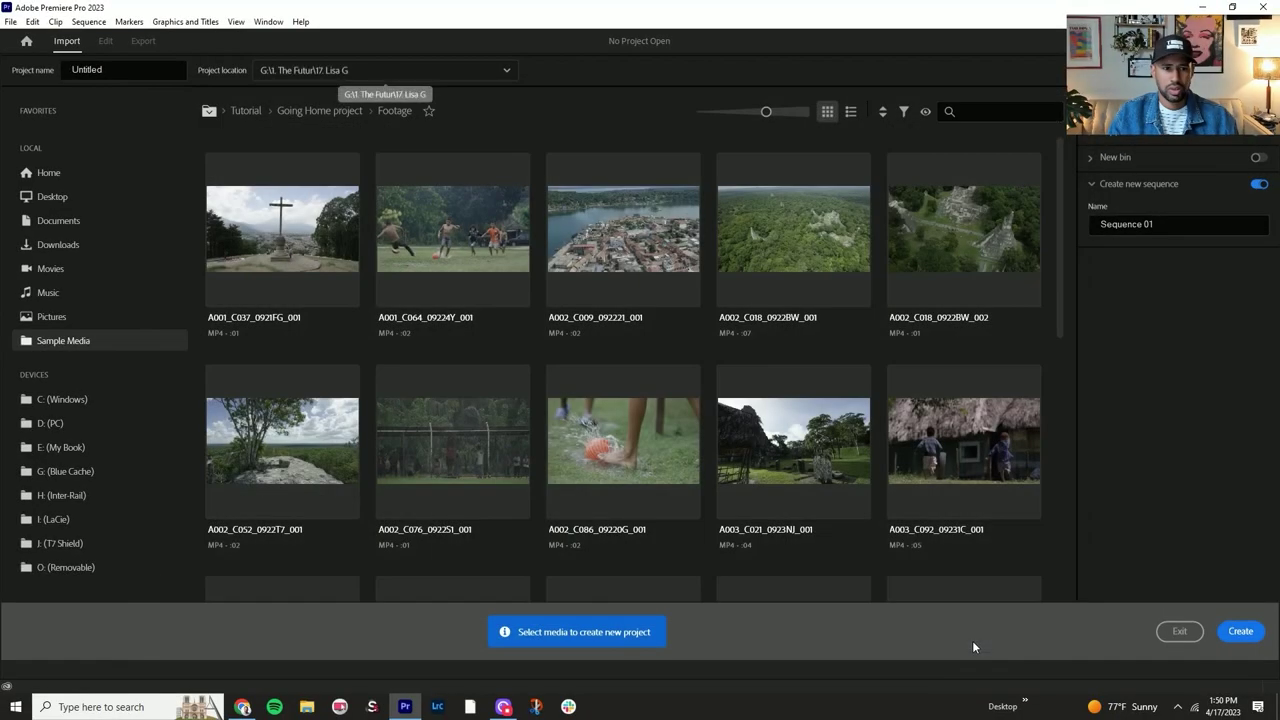
pyautogui.click(140, 69)
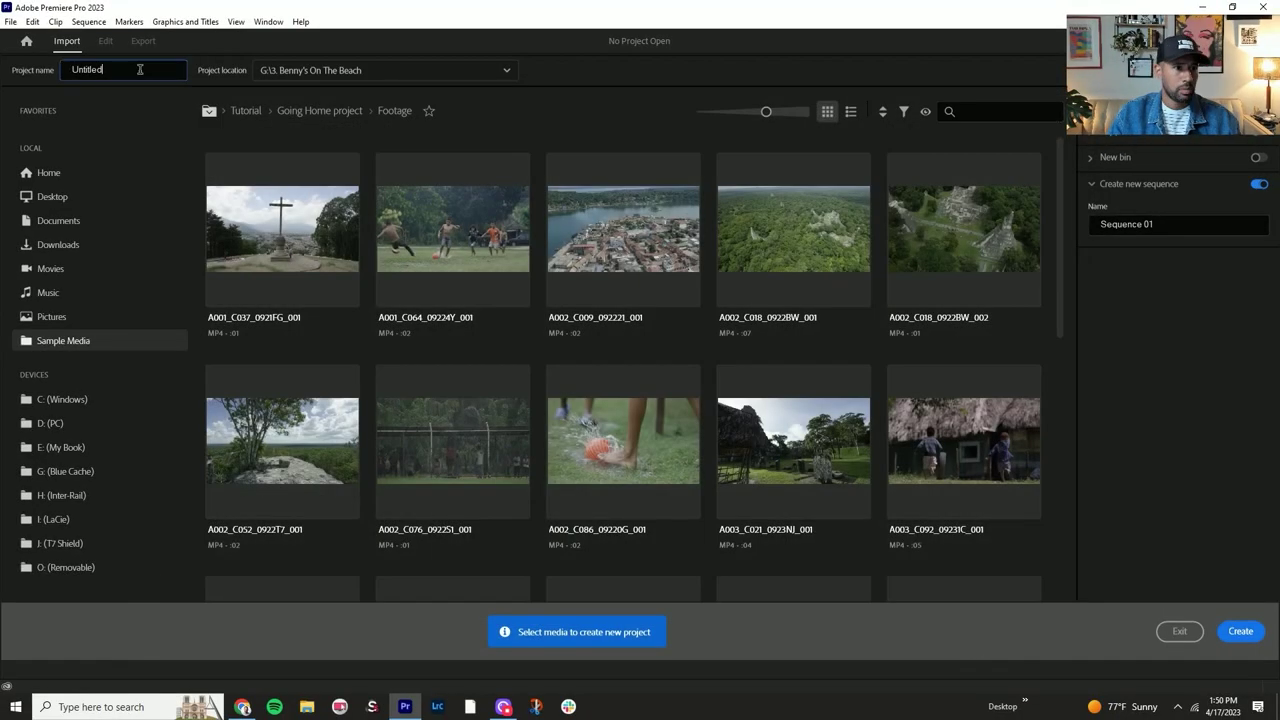
pyautogui.write("Benny's Brun")
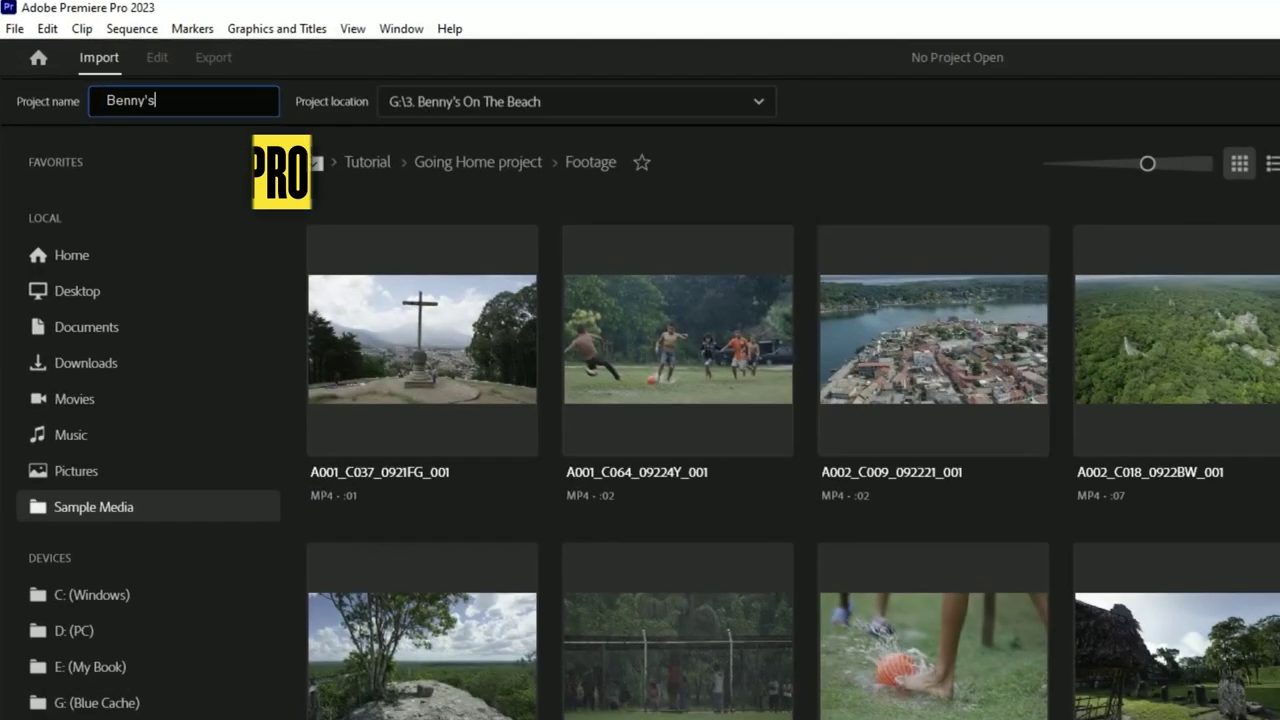
pyautogui.write('ch')
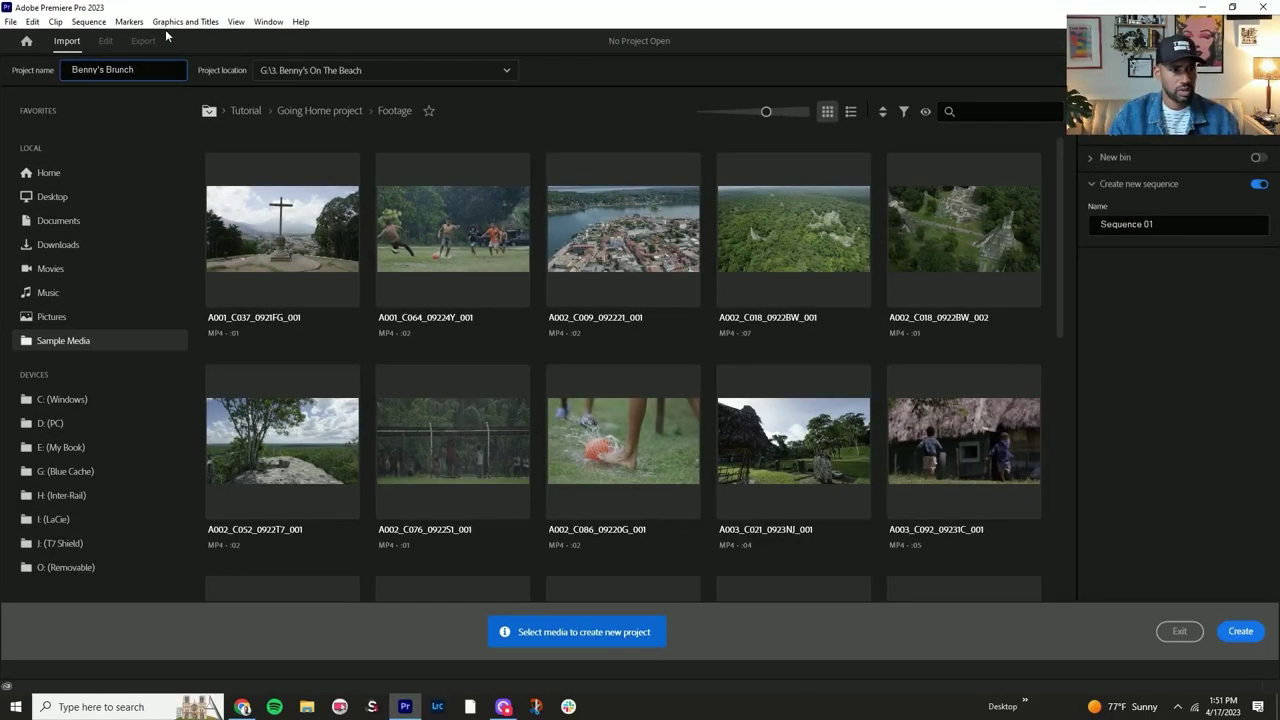
pyautogui.press('Return')
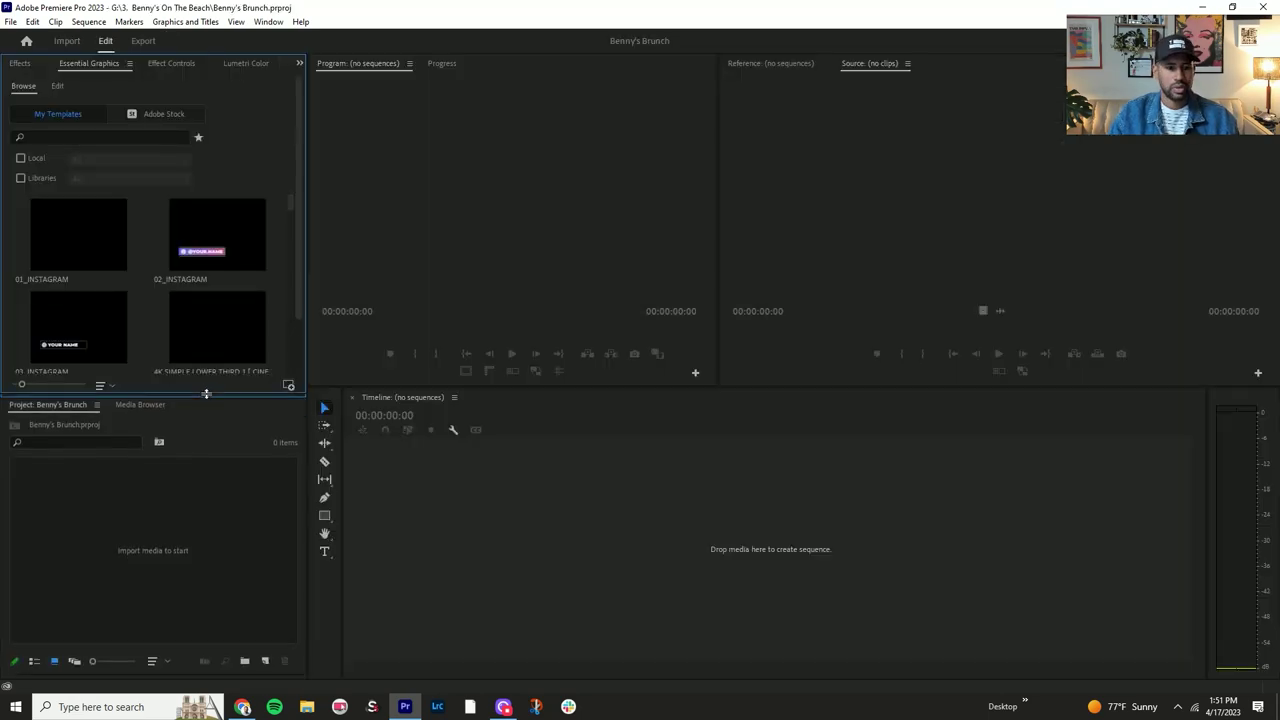
# Step: Create the Media and Sequences bins in the slightly enlarged Project panel
pyautogui.moveTo(206, 393); pyautogui.dragTo(206, 388)
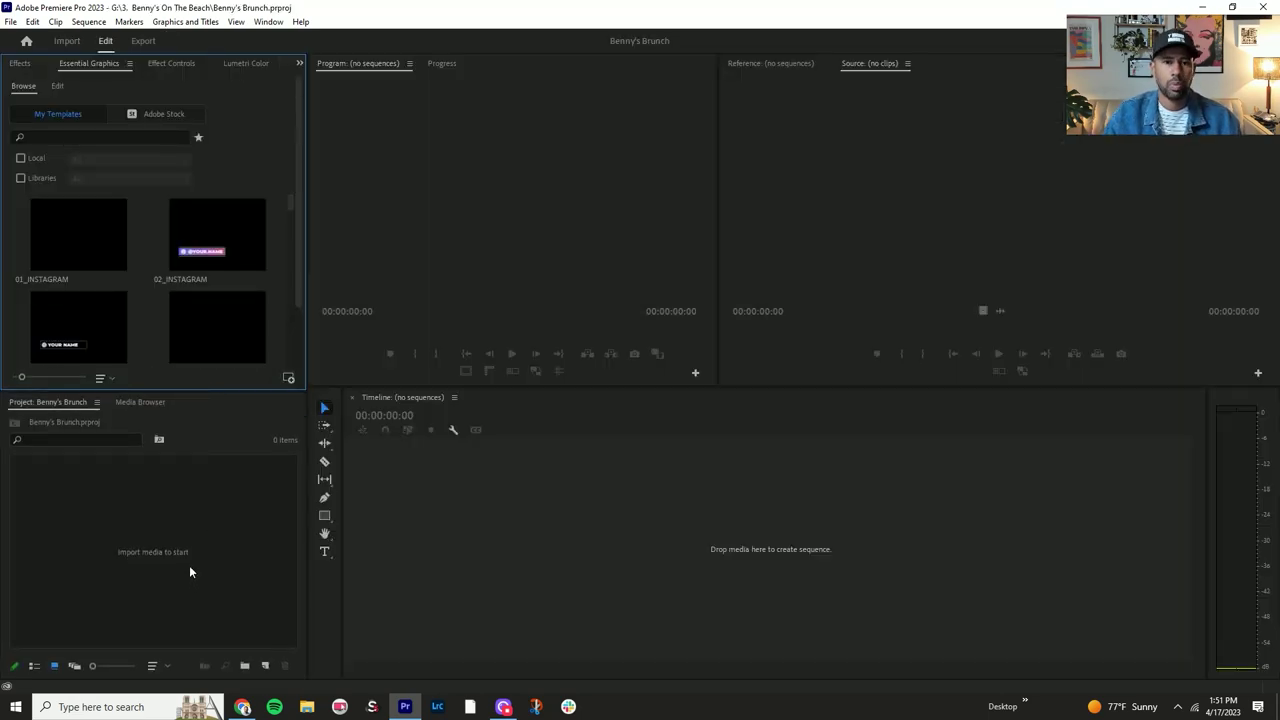
pyautogui.rightClick(148, 510)
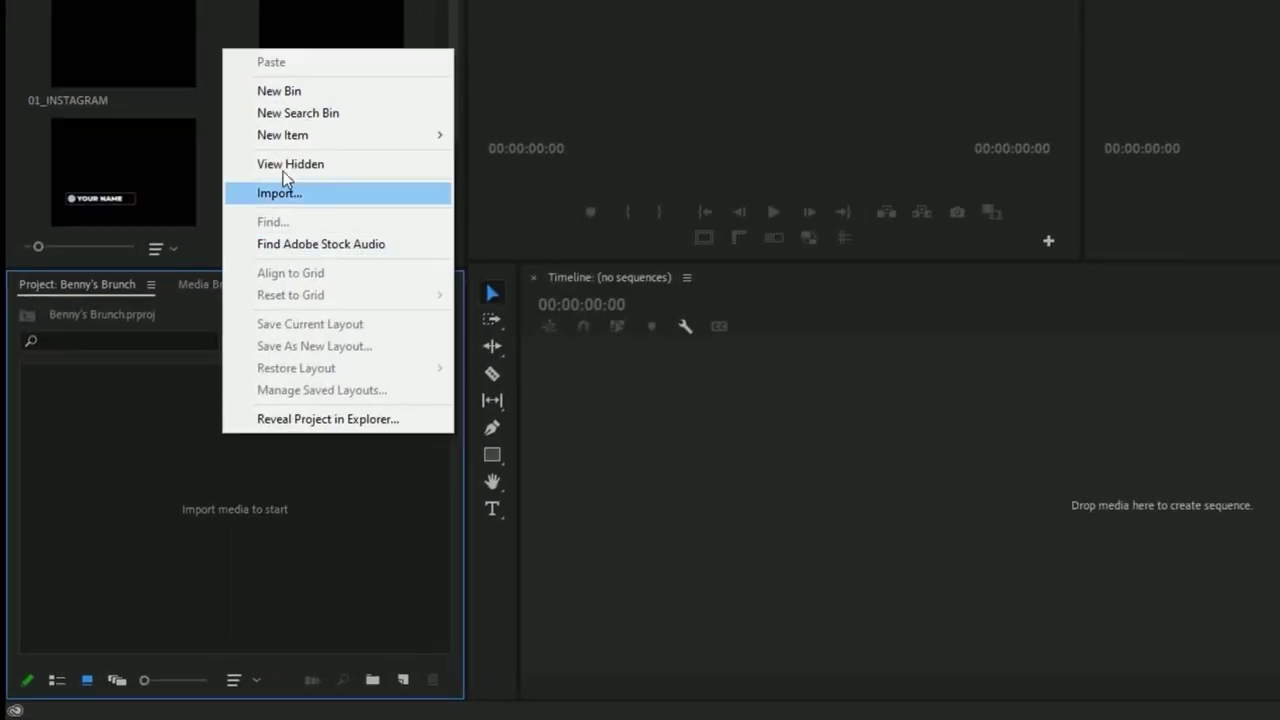
pyautogui.click(193, 265)
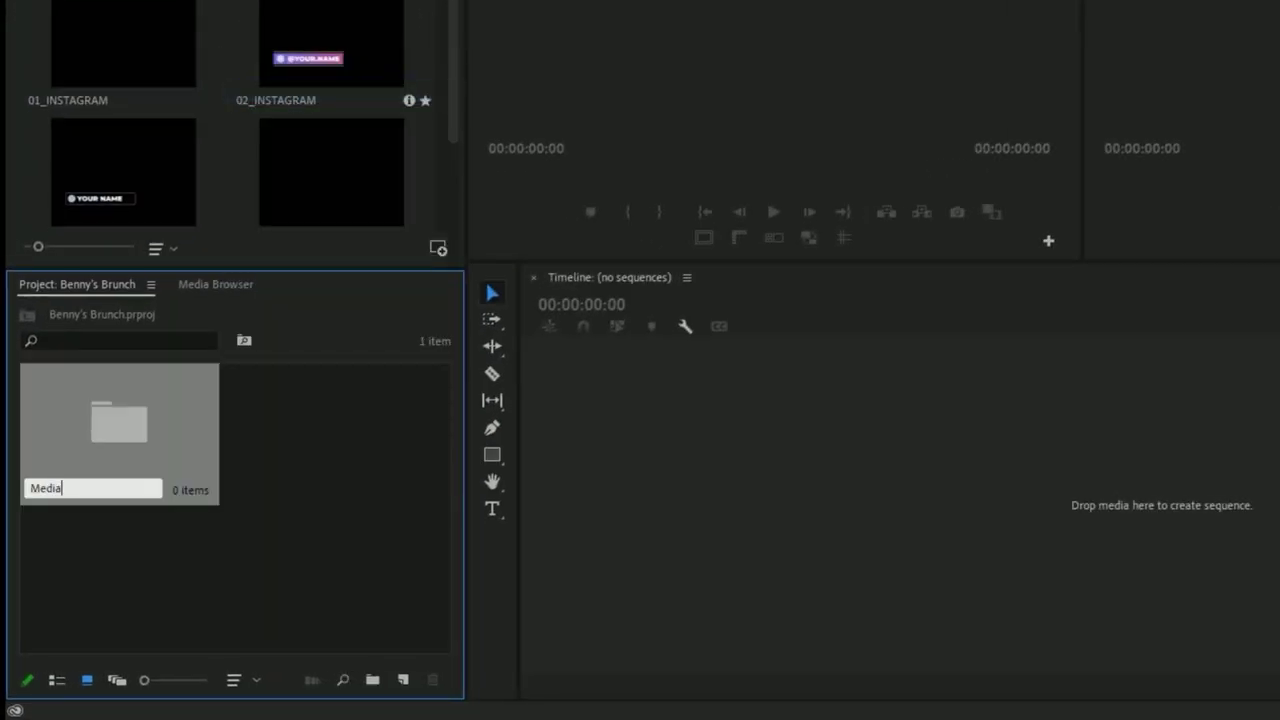
pyautogui.rightClick(281, 440)
pyautogui.click(312, 85)
pyautogui.write('Sequences')
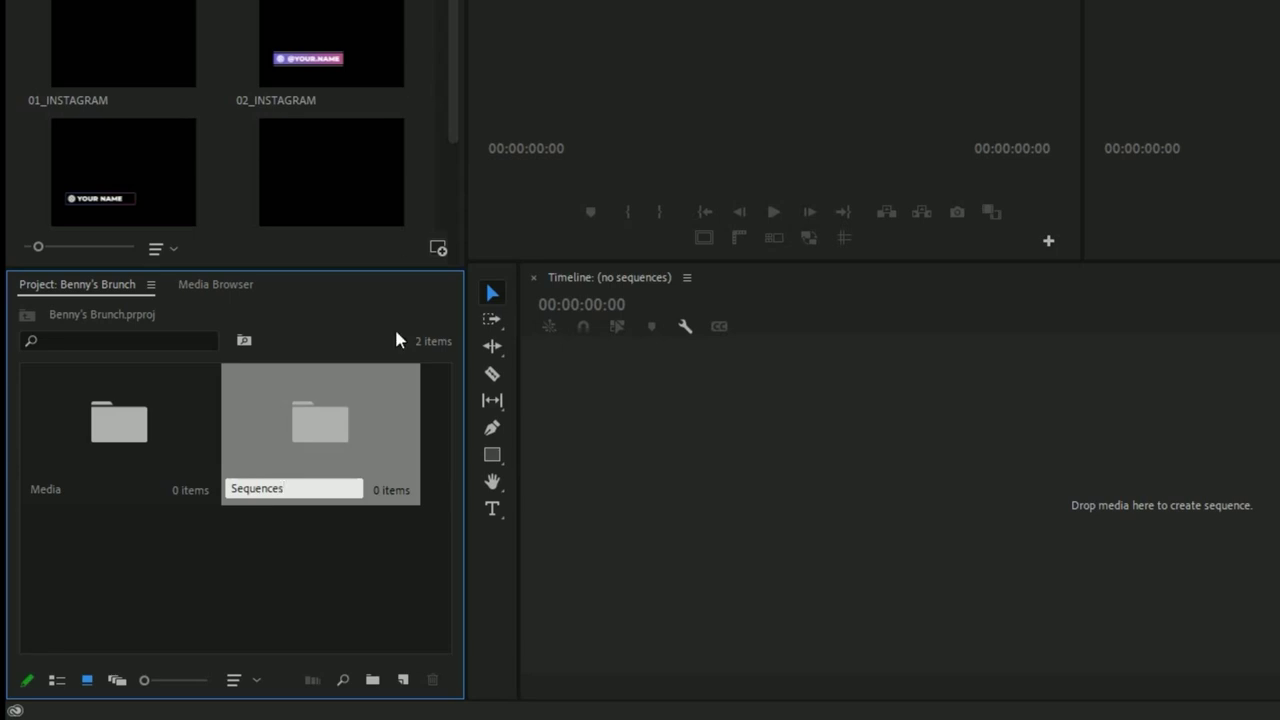
# Step: Add an Assets bin, then open the Media bin in its own tab
pyautogui.rightClick(399, 339)
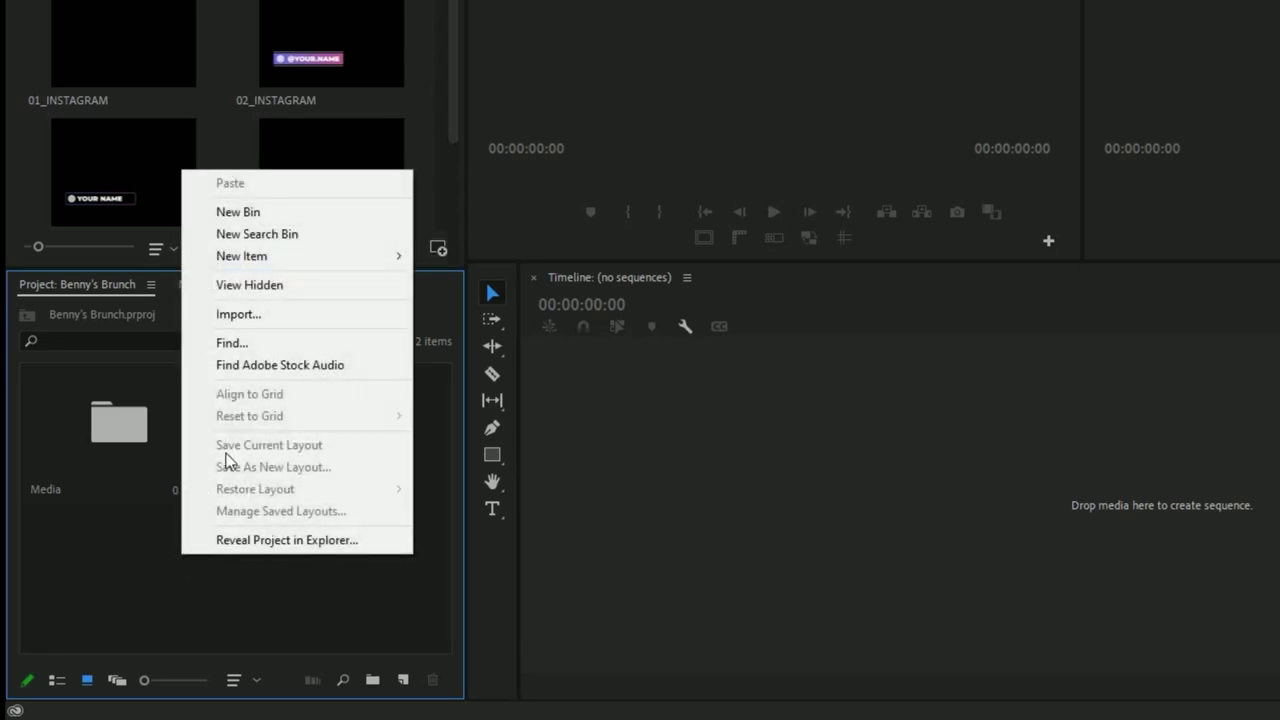
pyautogui.click(303, 214)
pyautogui.write('Assets')
pyautogui.press('Tab')
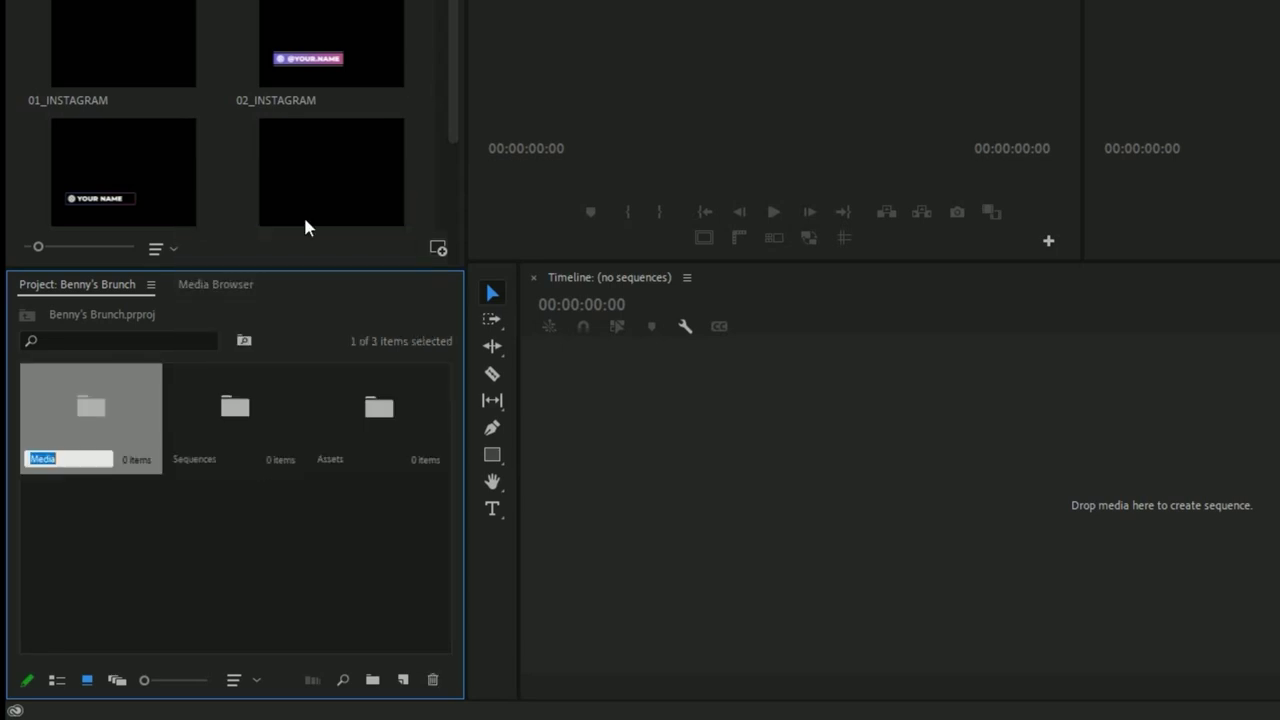
pyautogui.press('Return')
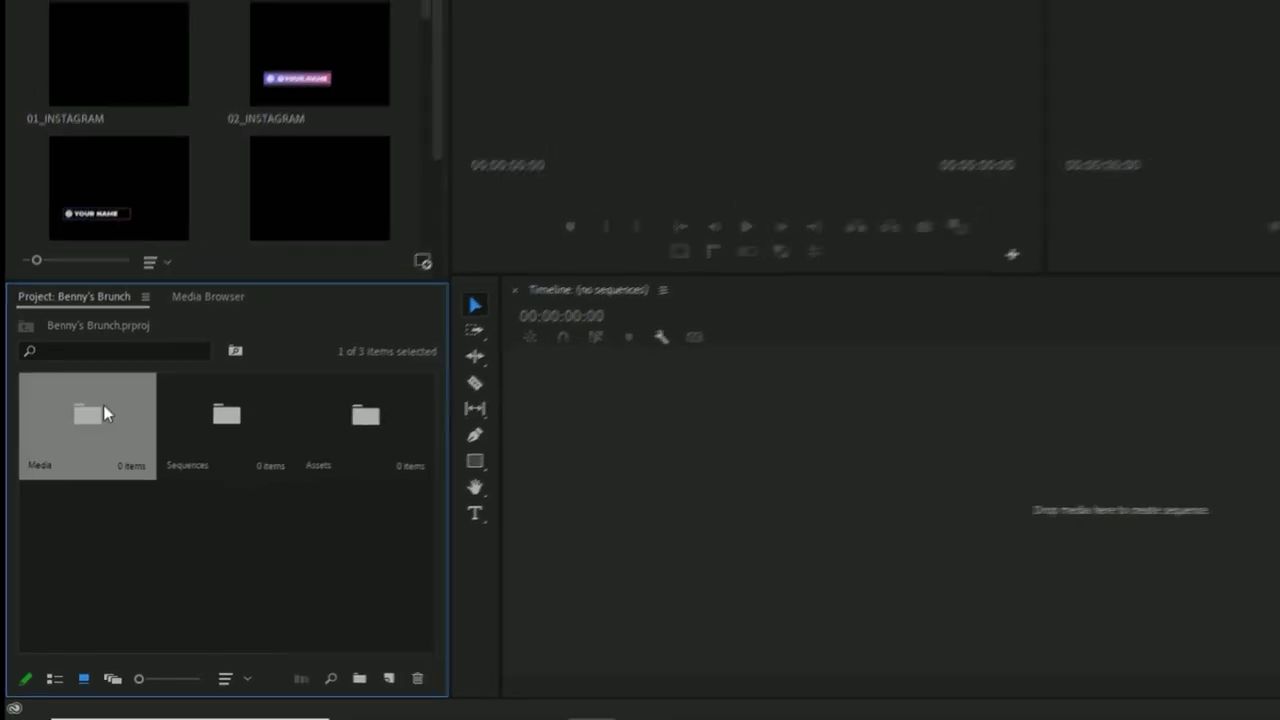
pyautogui.doubleClick(104, 413)
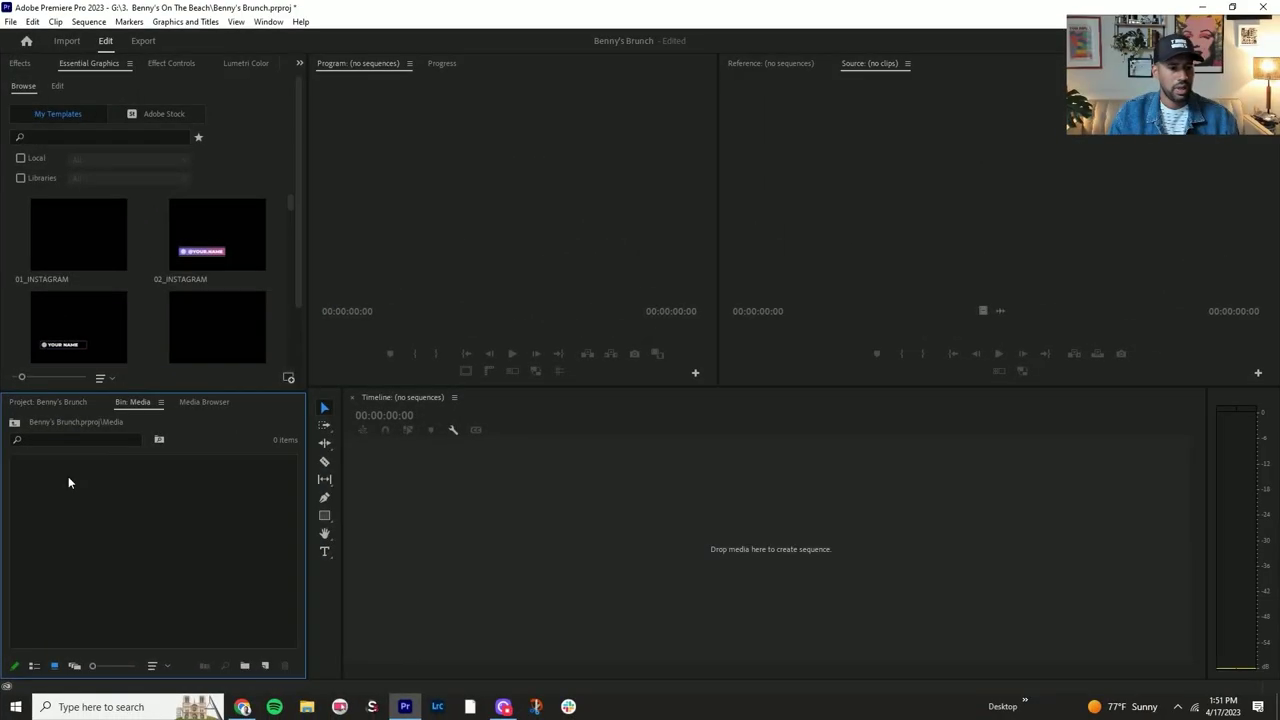
pyautogui.rightClick(105, 533)
# Step: Create Sony A7S3 and Drone - DJI bins inside Media and open Sony A7S3
pyautogui.click(158, 299)
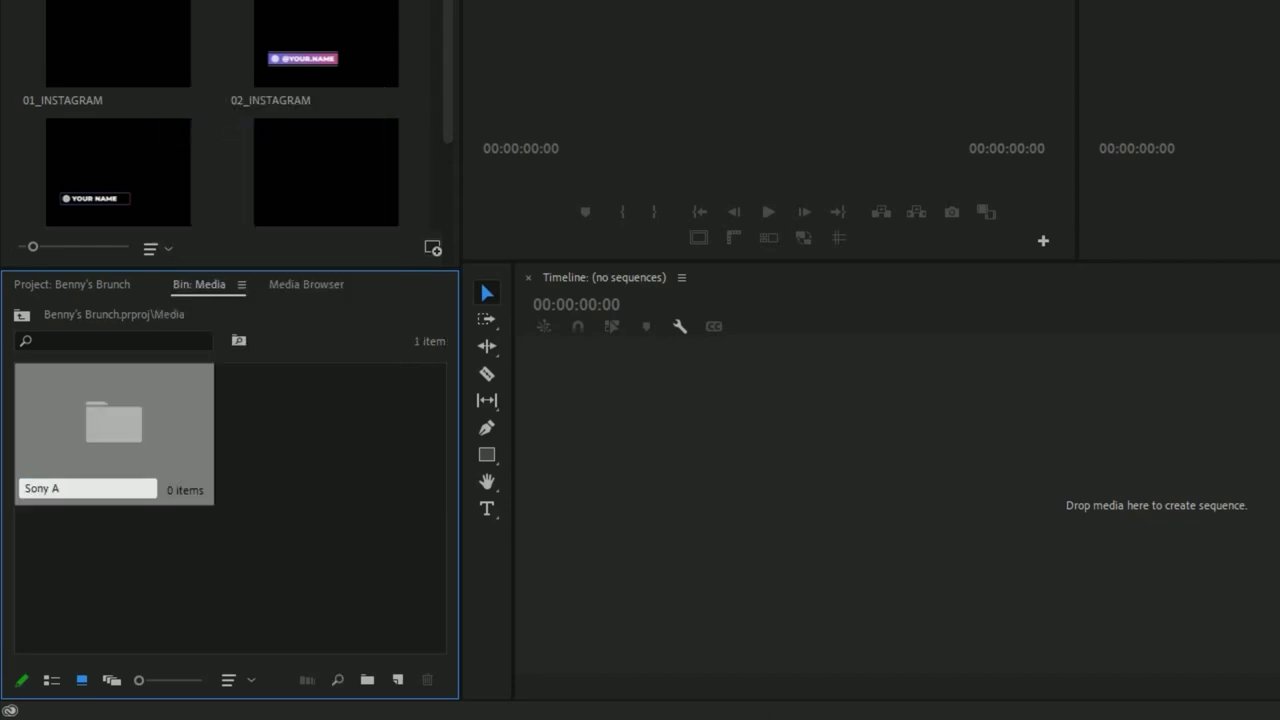
pyautogui.rightClick(262, 390)
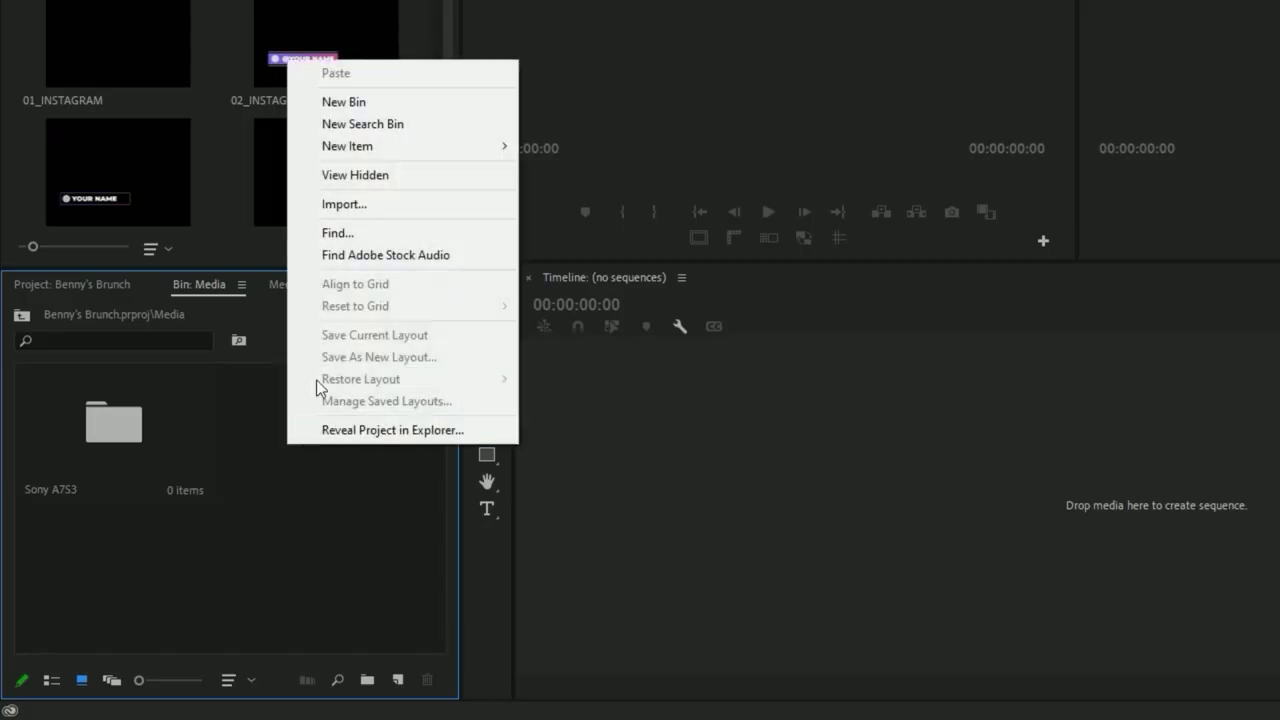
pyautogui.click(462, 102)
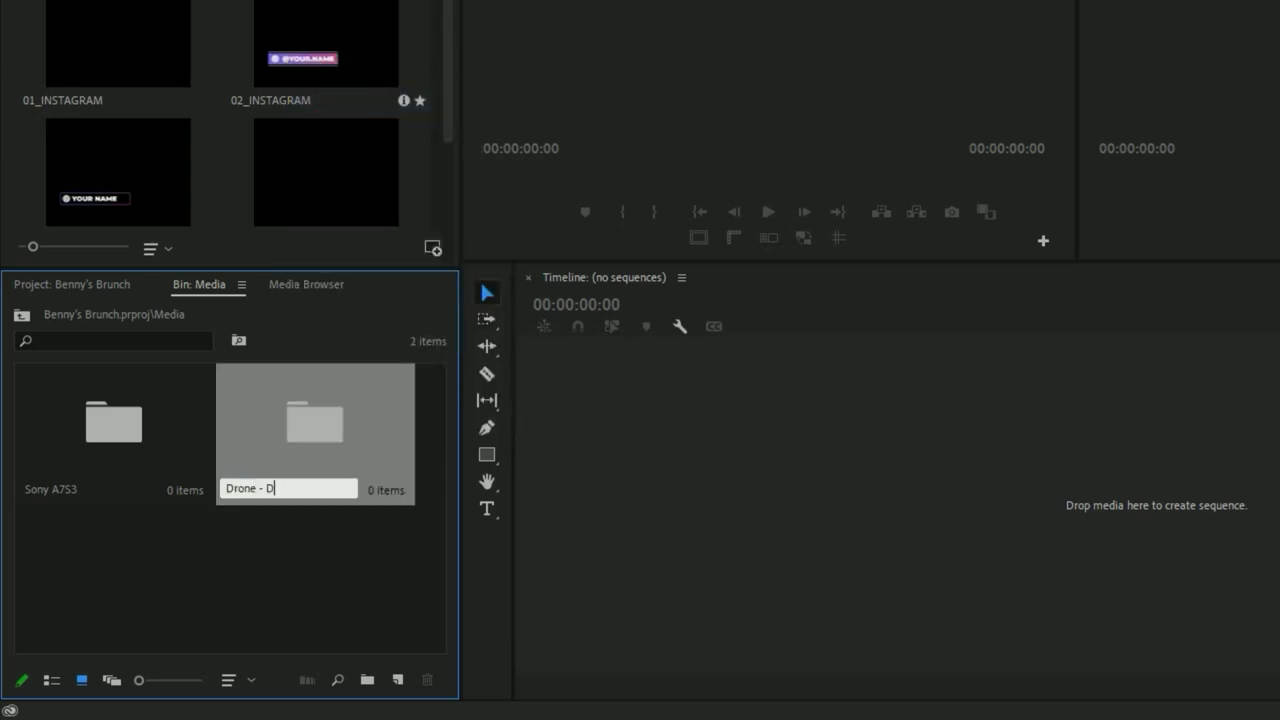
pyautogui.doubleClick(111, 450)
# Step: Import all 78 clips from the T7 Shield's Brunch 4-16-23 A7S3 folder into the bin
pyautogui.rightClick(111, 450)
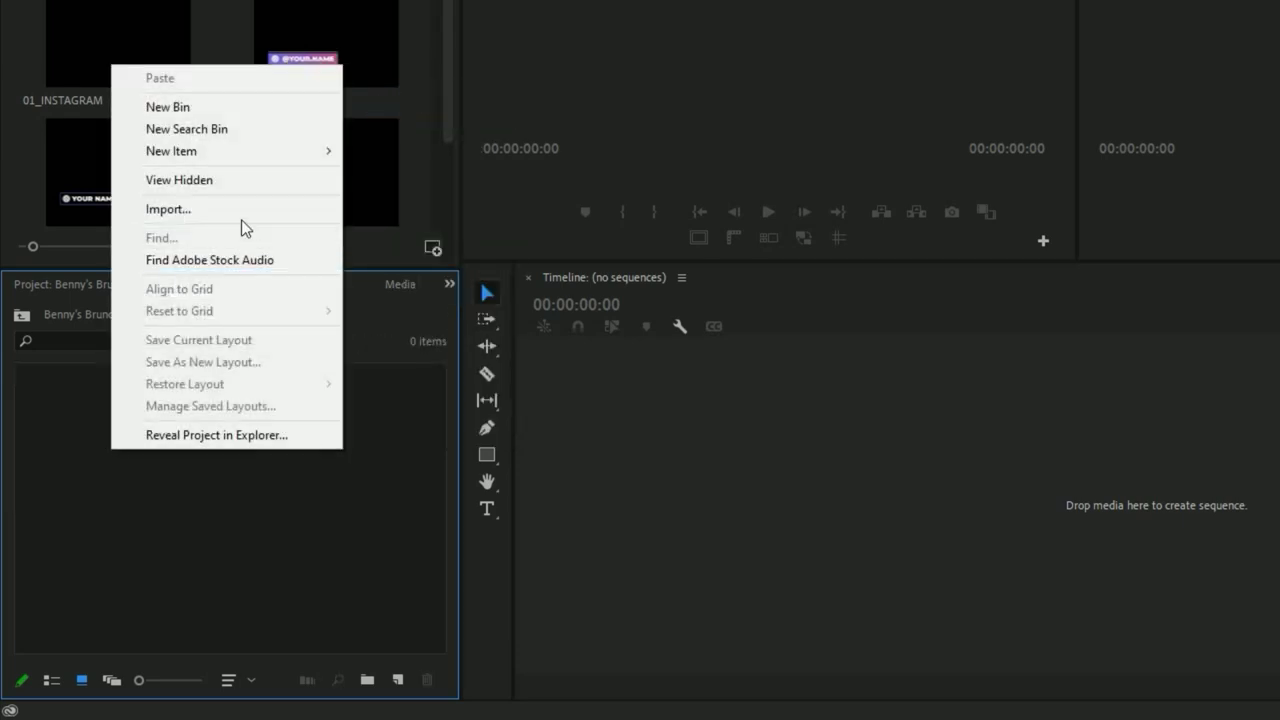
pyautogui.click(252, 207)
pyautogui.click(179, 473)
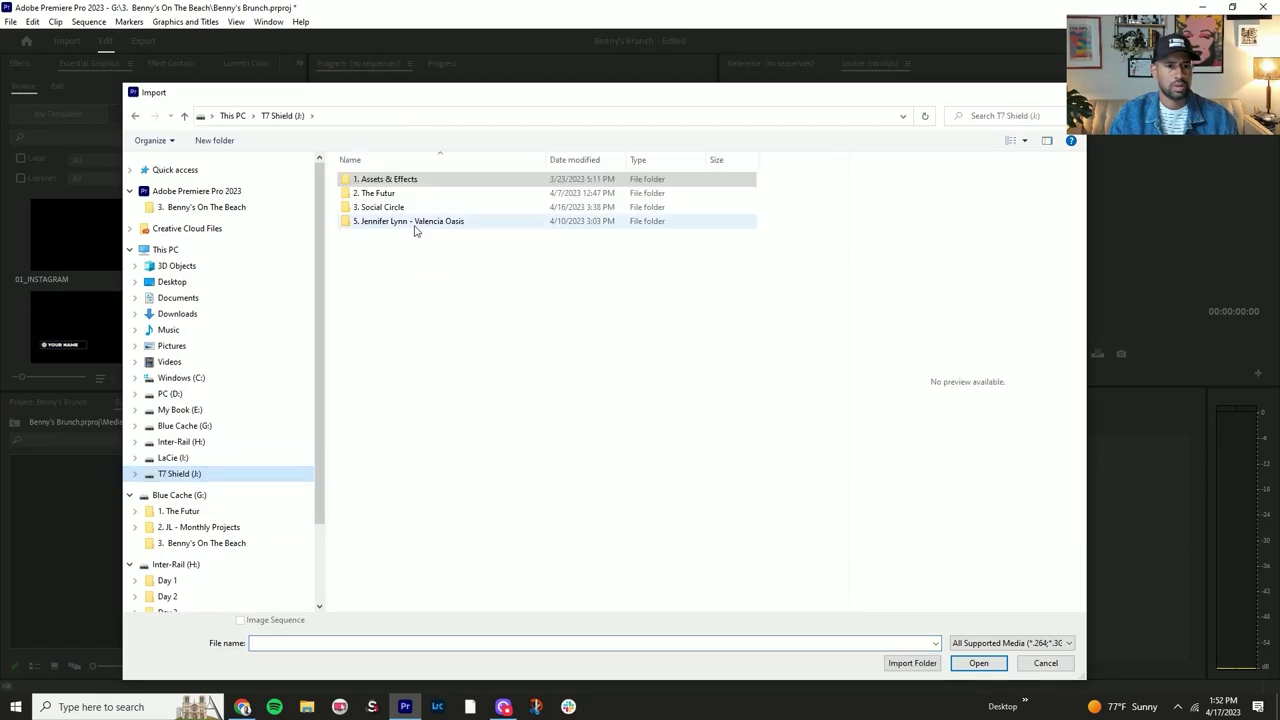
pyautogui.doubleClick(385, 211)
pyautogui.doubleClick(401, 186)
pyautogui.doubleClick(401, 180)
pyautogui.doubleClick(400, 180)
pyautogui.hotkey('ctrl', 'a')
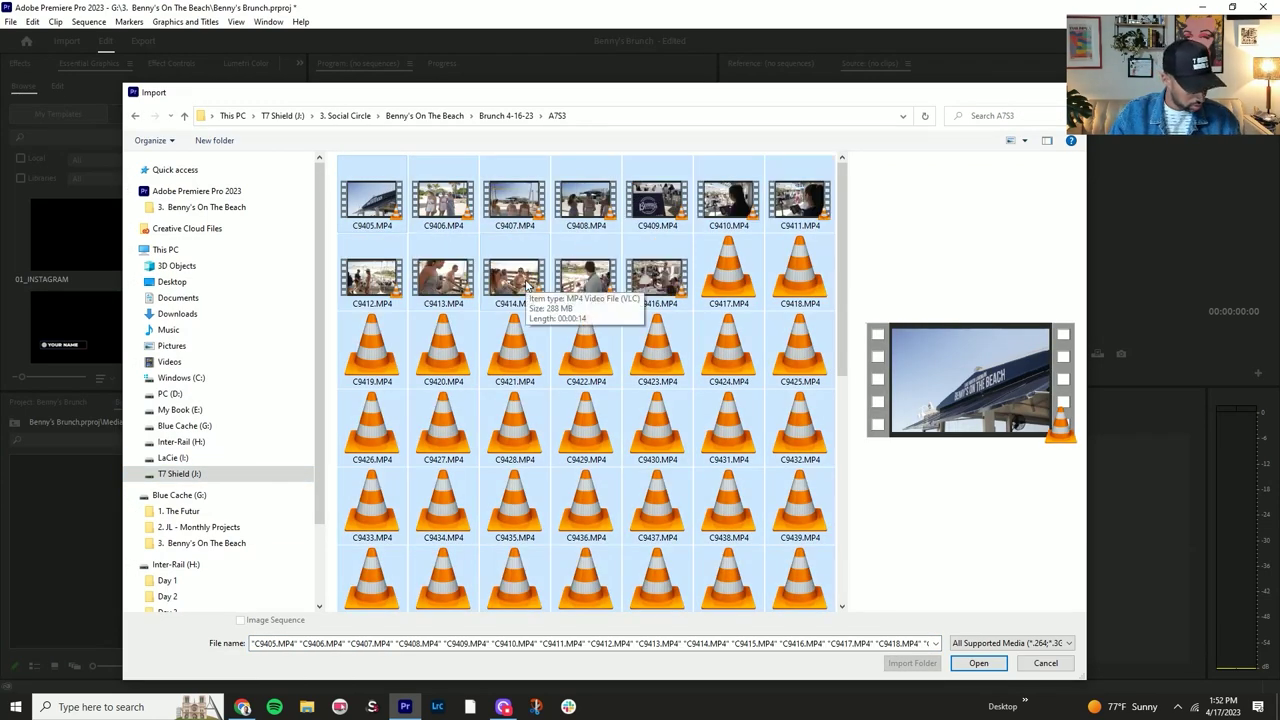
pyautogui.scroll(-5, 470, 305)
pyautogui.press('Return')
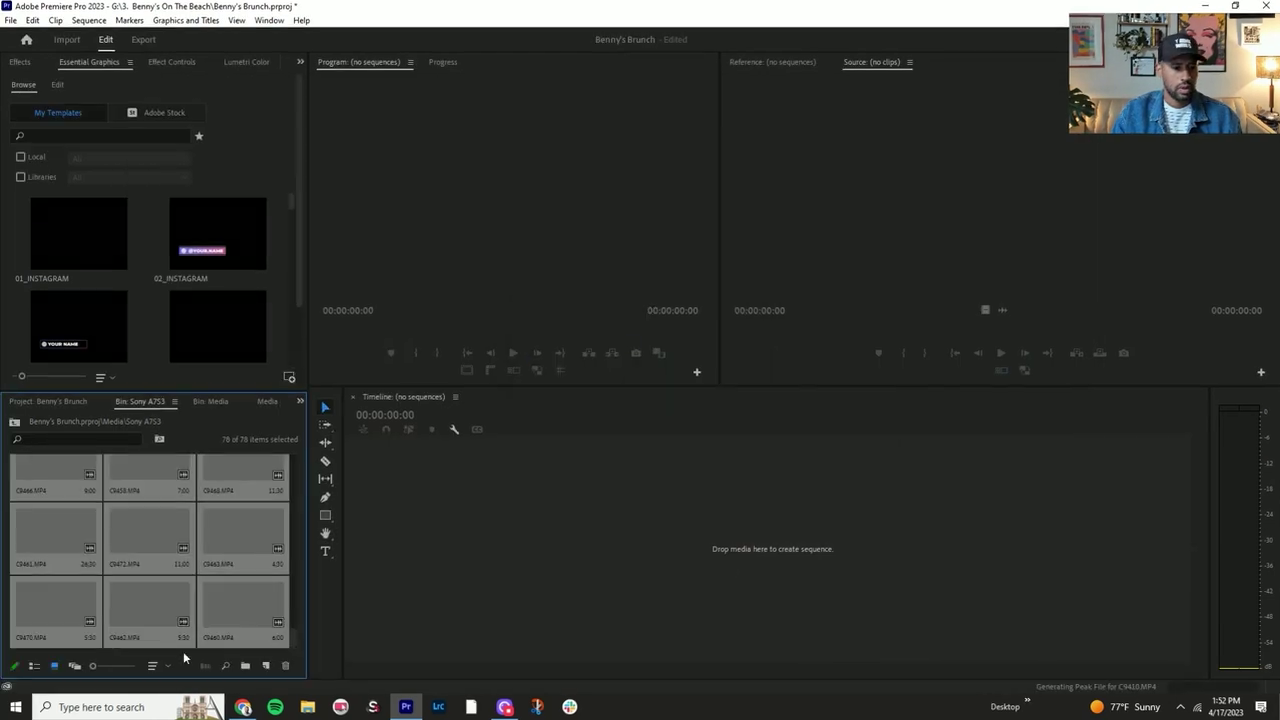
# Step: Sort the Sony A7S3 bin by Name and return to the top
pyautogui.click(252, 683)
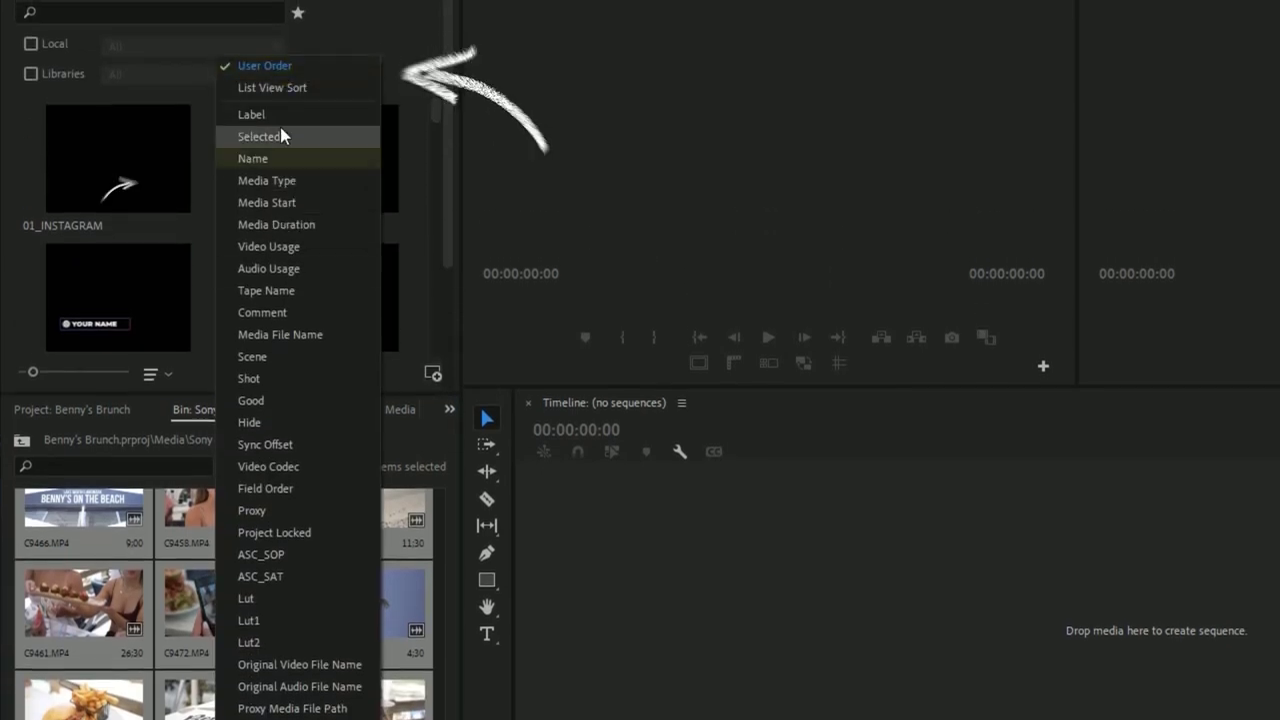
pyautogui.click(258, 158)
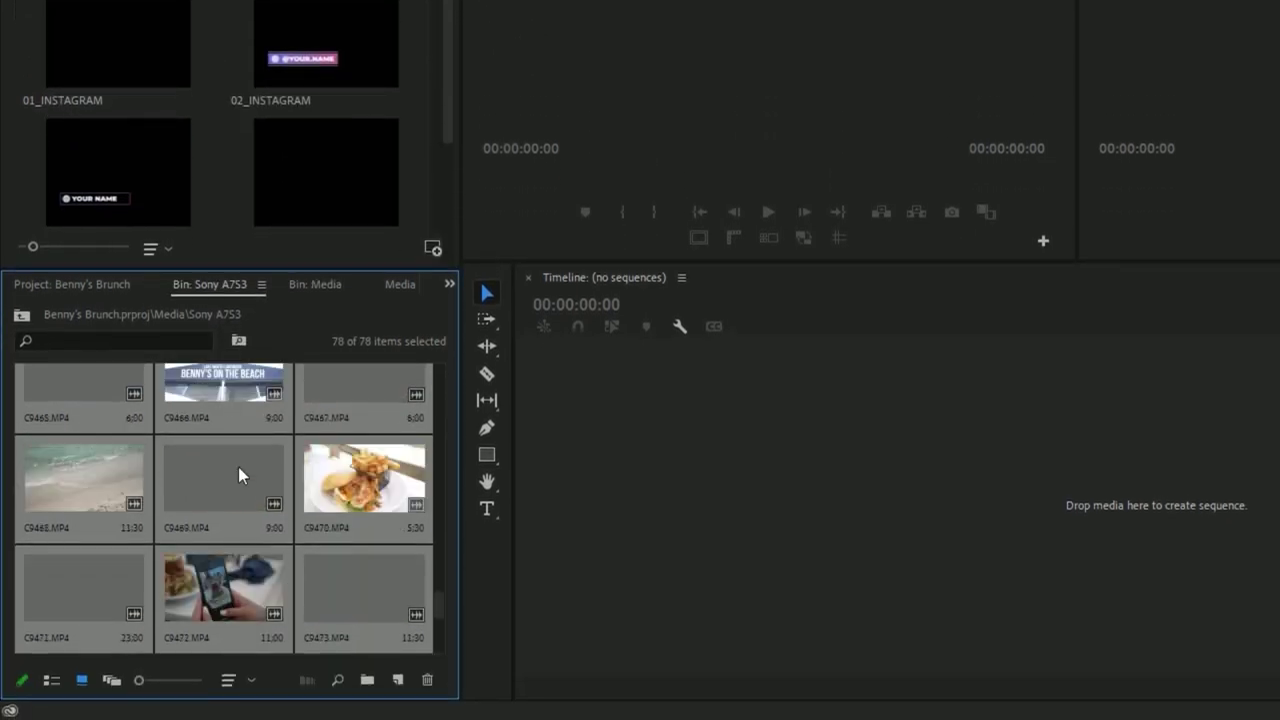
pyautogui.scroll(15, 229, 535)
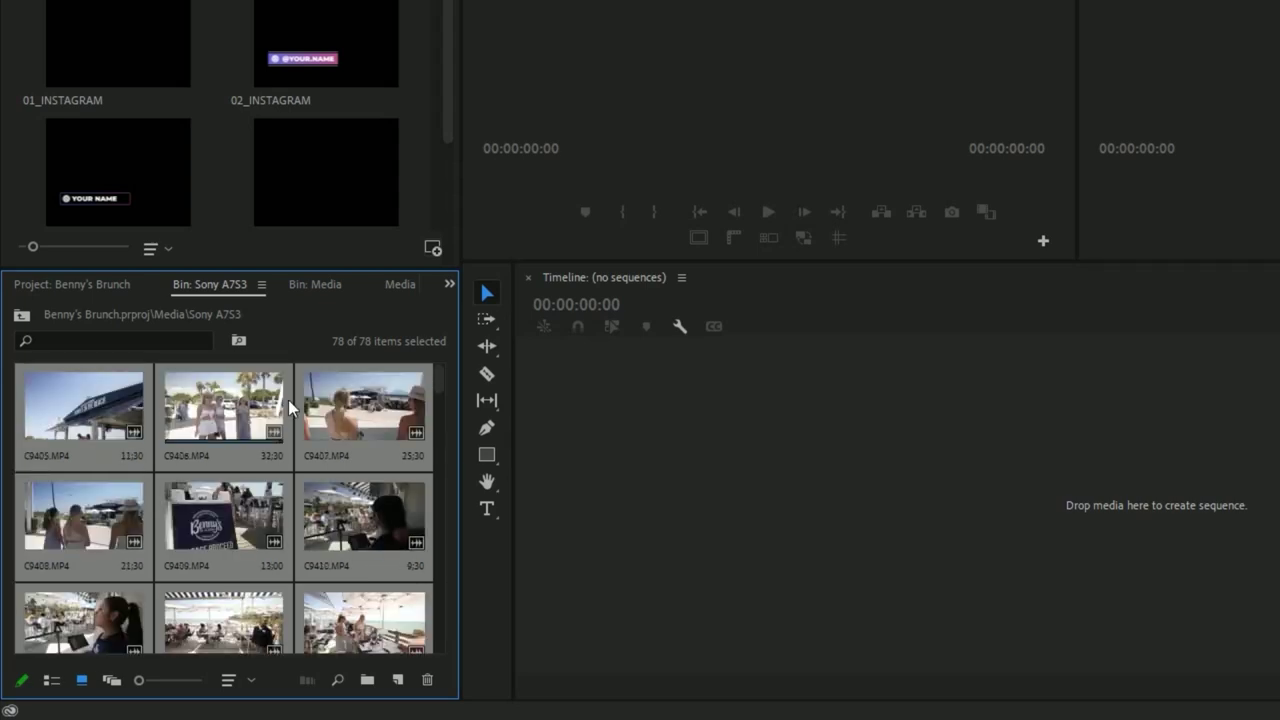
# Step: Import drone clips DJI_0236 through DJI_0240 from the Drone folder into the Drone - DJI bin
pyautogui.click(21, 314)
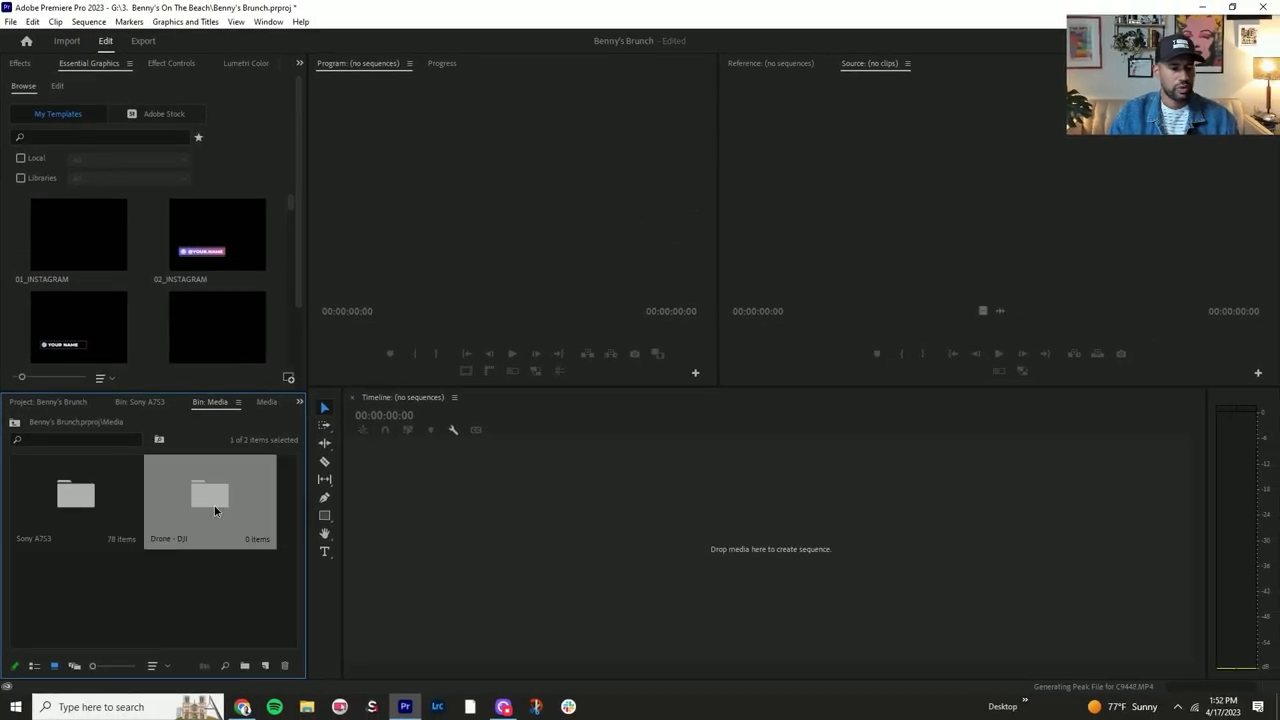
pyautogui.doubleClick(210, 495)
pyautogui.rightClick(200, 521)
pyautogui.click(252, 362)
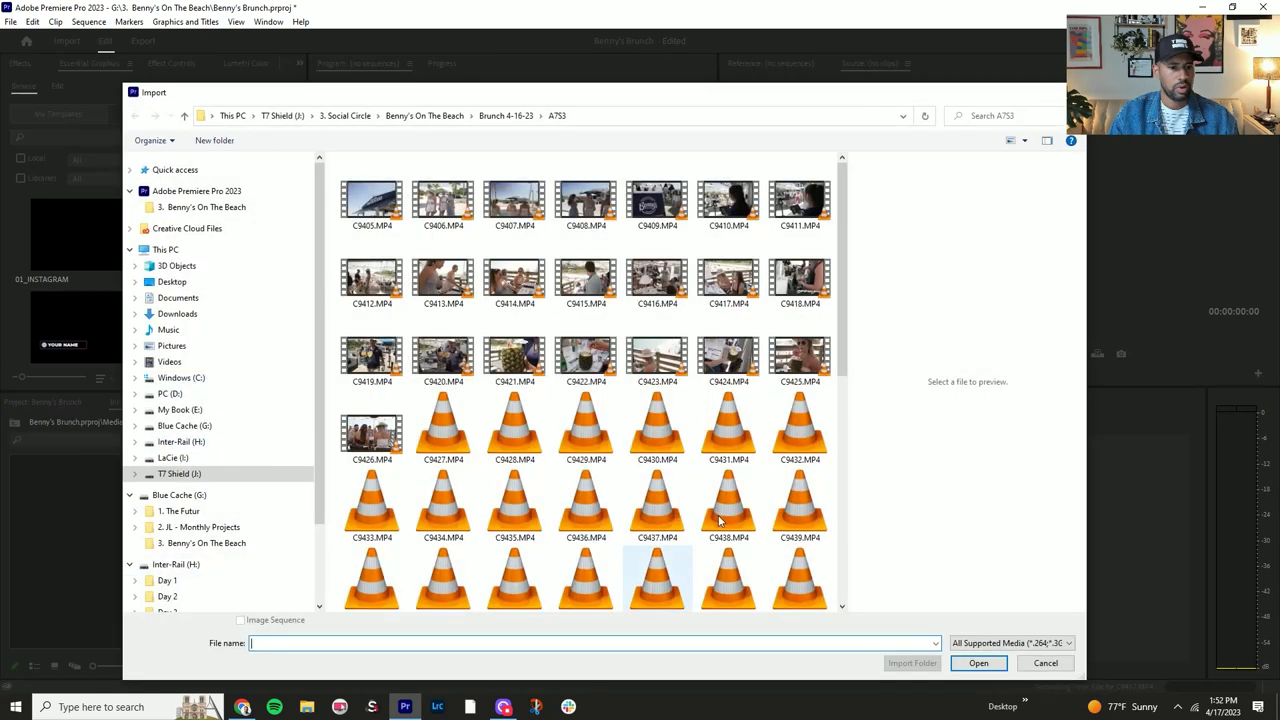
pyautogui.click(505, 115)
pyautogui.doubleClick(445, 200)
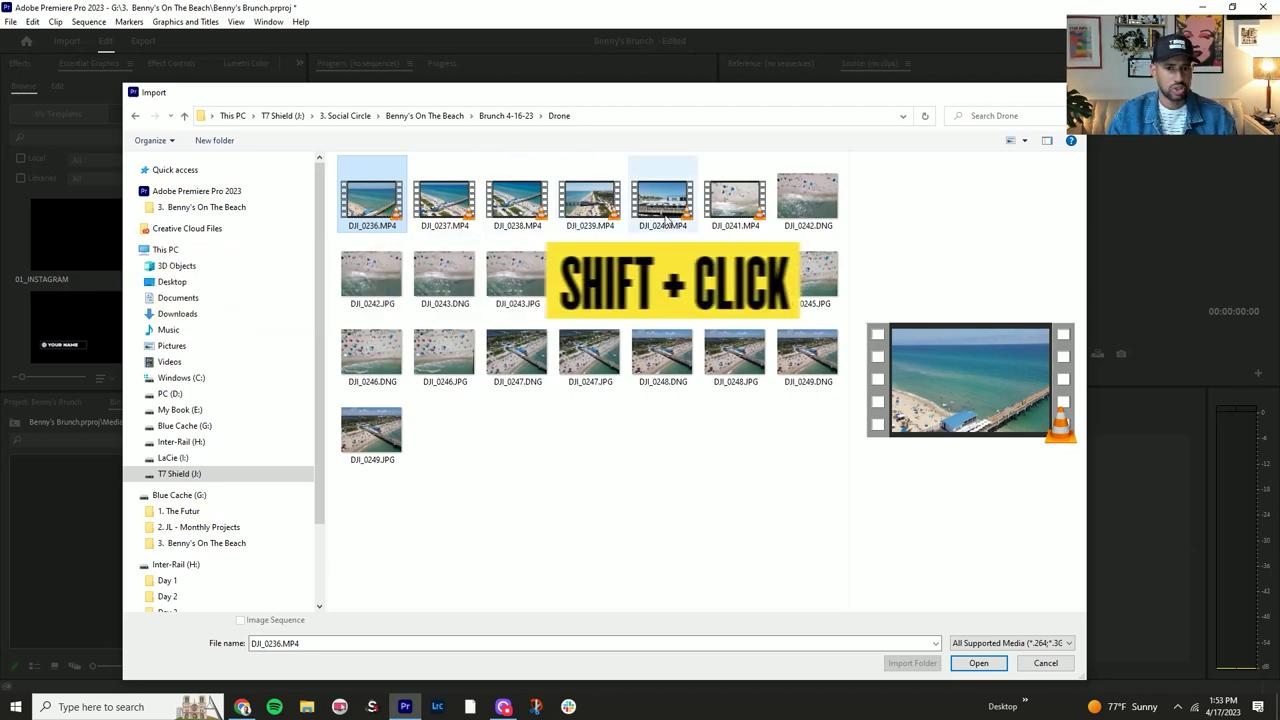
pyautogui.keyDown('shift'); pyautogui.click(668, 211); pyautogui.keyUp('shift')
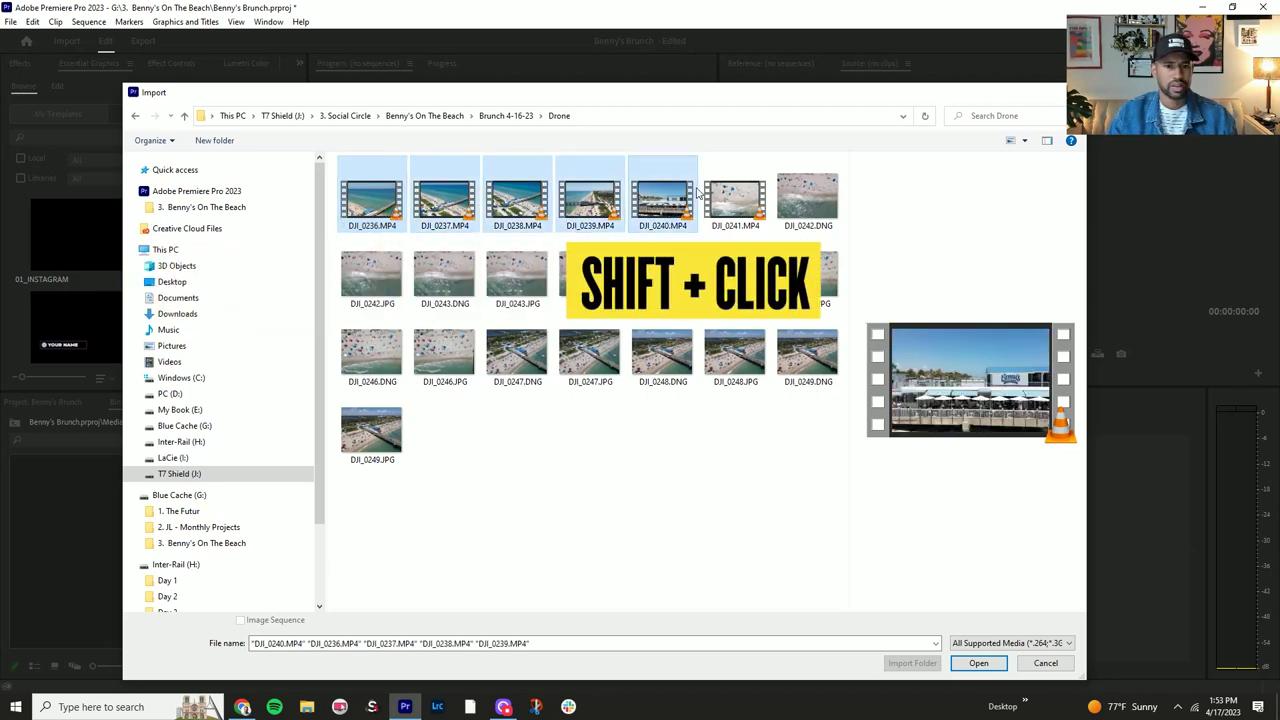
pyautogui.click(982, 662)
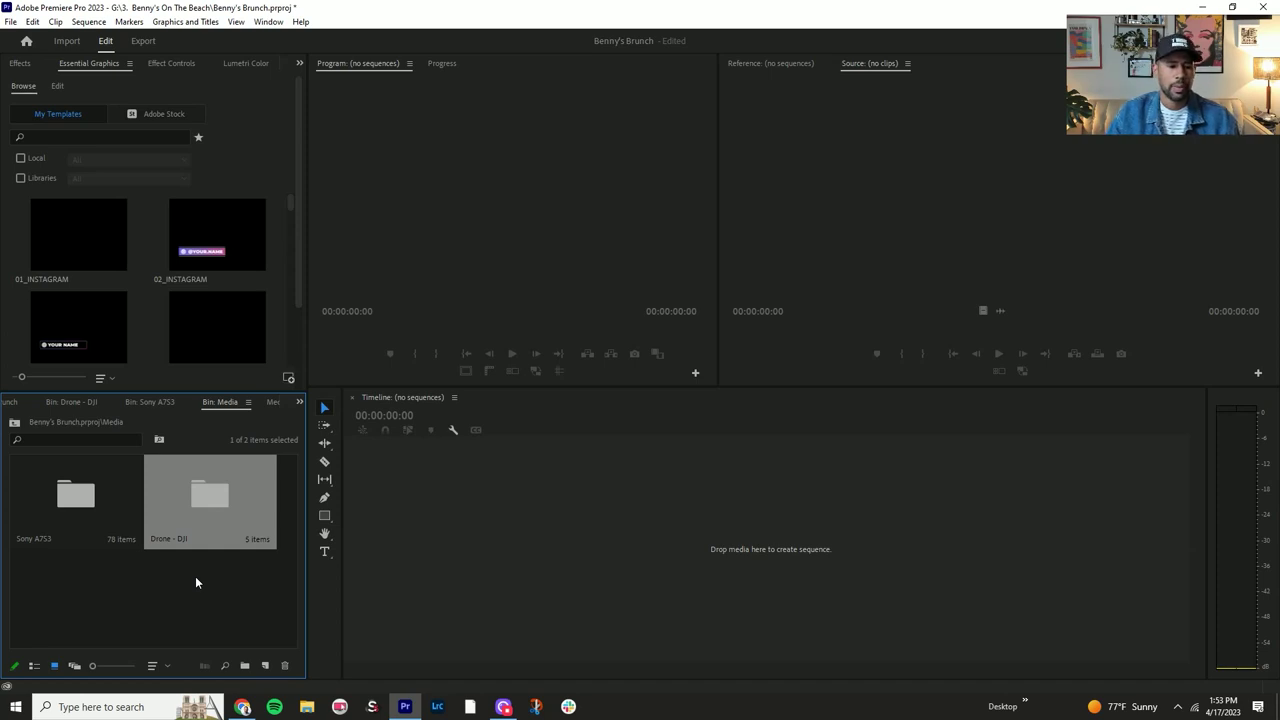
# Step: Queue ProRes Low Resolution proxies for all 78 Sony A7S3 clips in Media Encoder
pyautogui.doubleClick(92, 524)
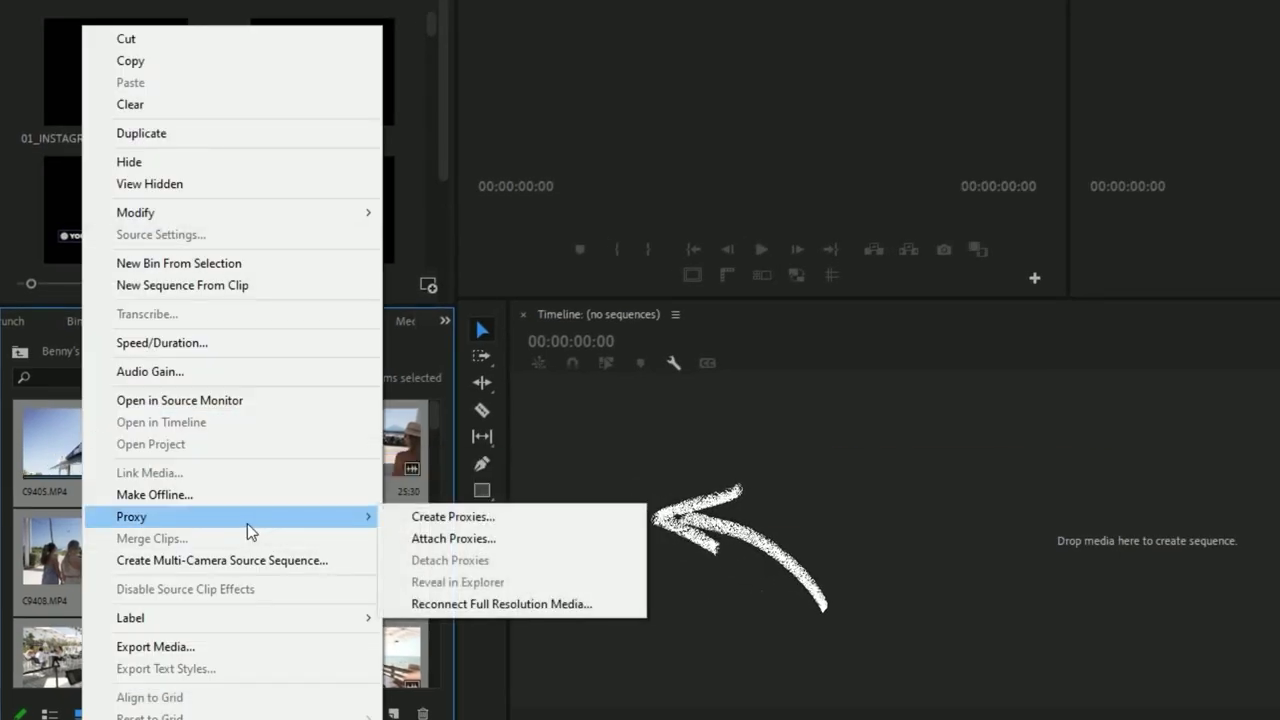
pyautogui.click(525, 437)
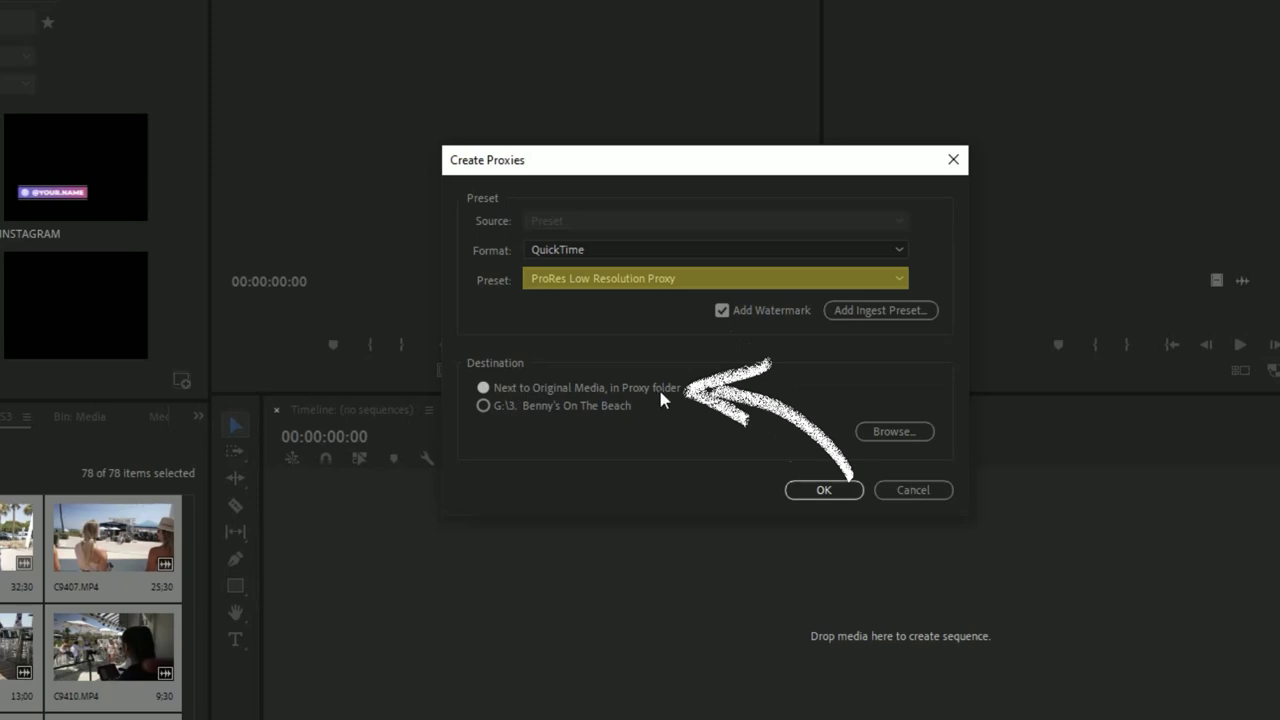
pyautogui.click(818, 489)
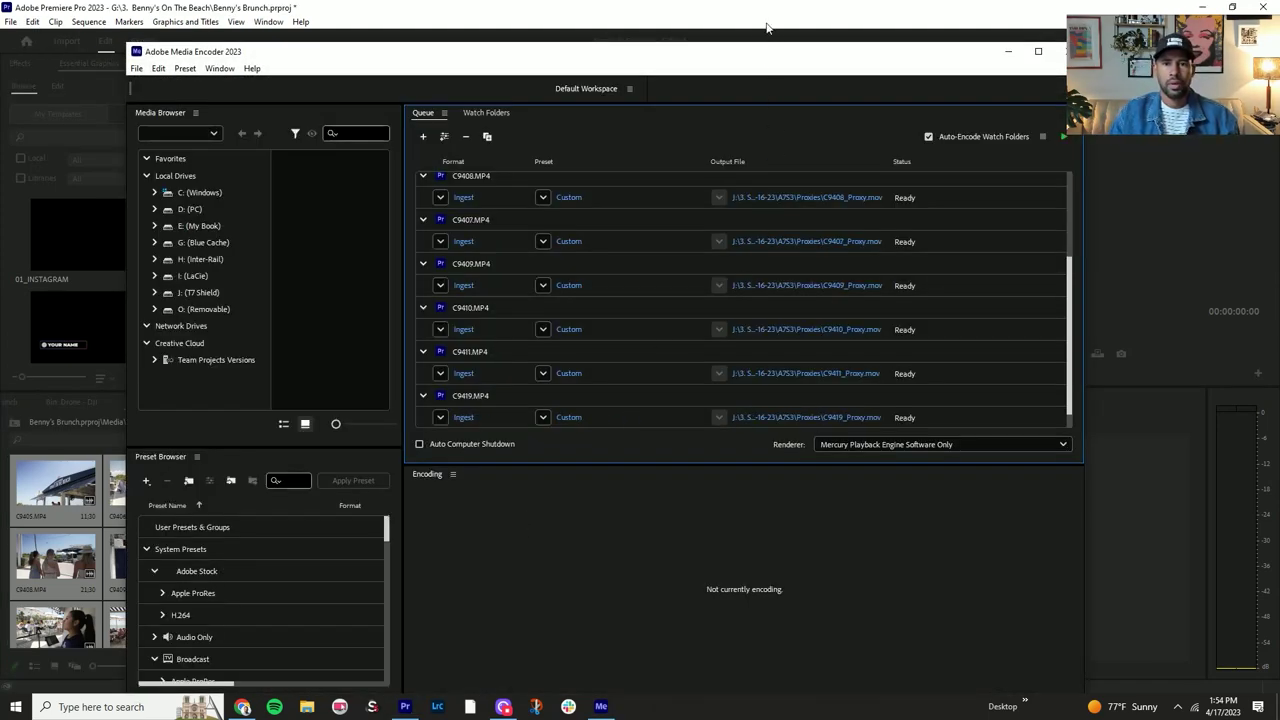
pyautogui.click(767, 28)
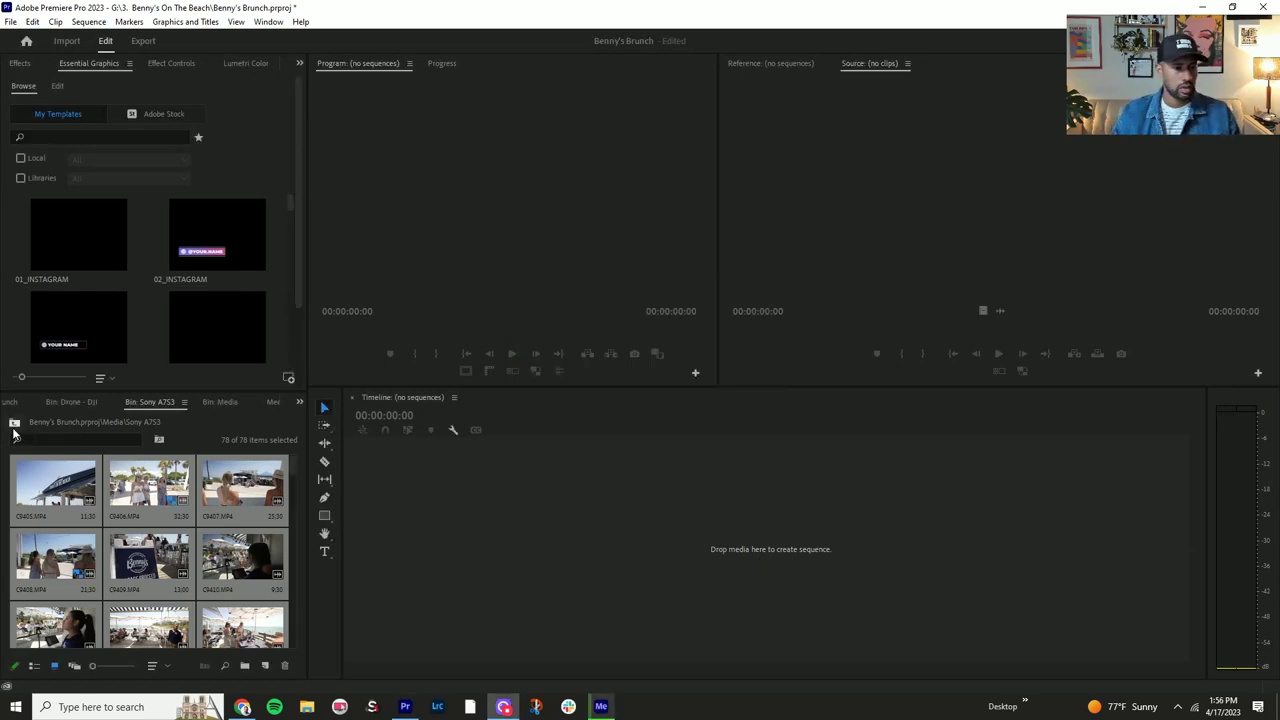
# Step: Select the five clips in the Drone - DJI bin and create proxies for them
pyautogui.click(14, 426)
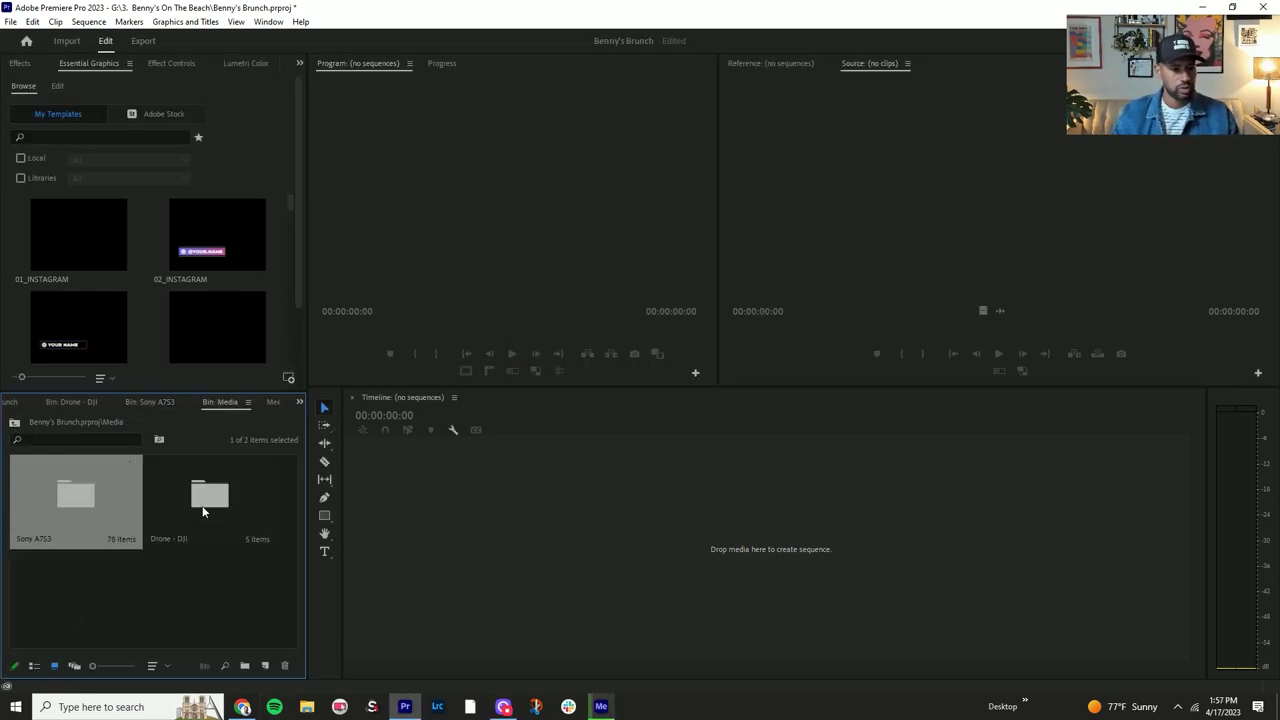
pyautogui.doubleClick(203, 512)
pyautogui.moveTo(257, 591); pyautogui.dragTo(14, 452)
pyautogui.rightClick(55, 490)
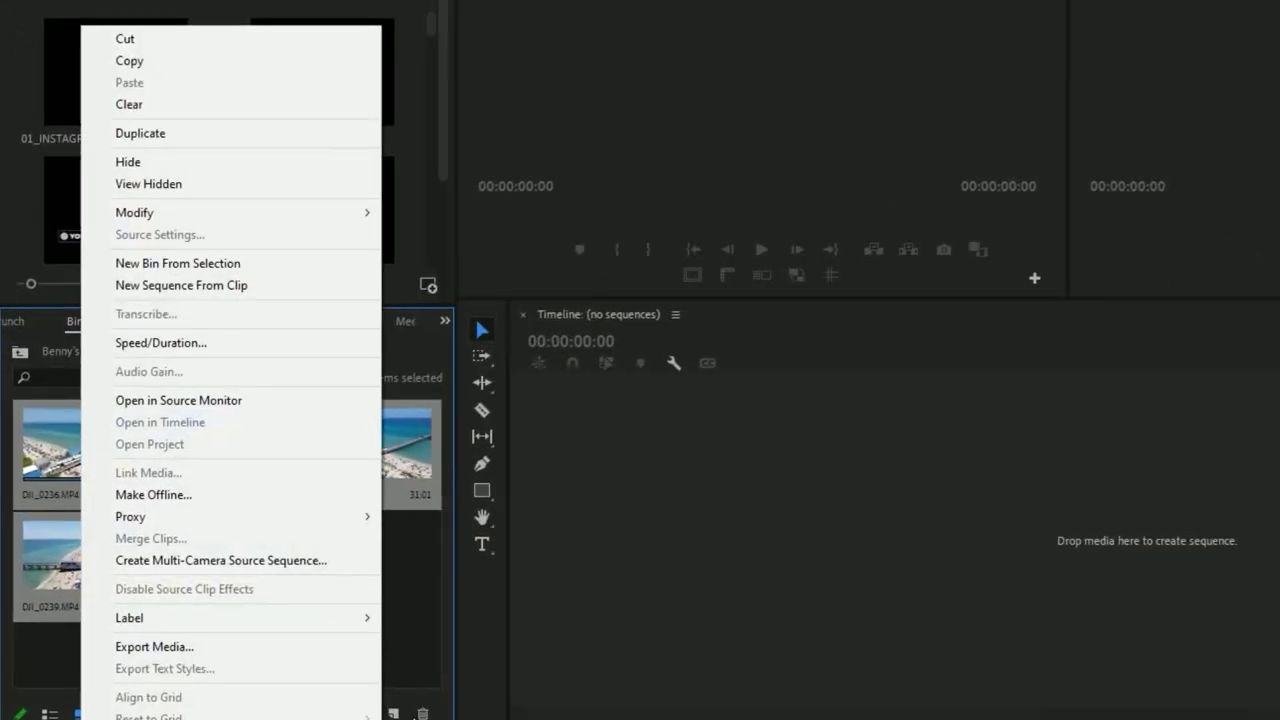
pyautogui.moveTo(250, 516)
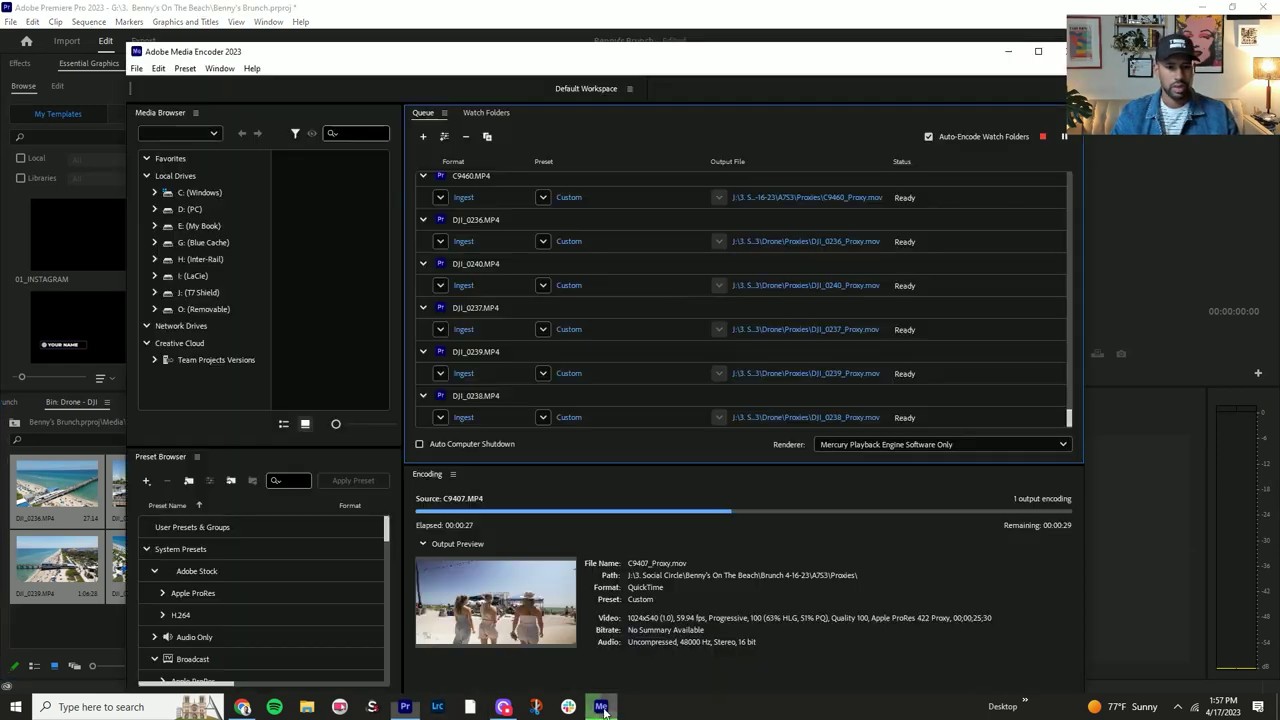
pyautogui.scroll(10, 684, 369)
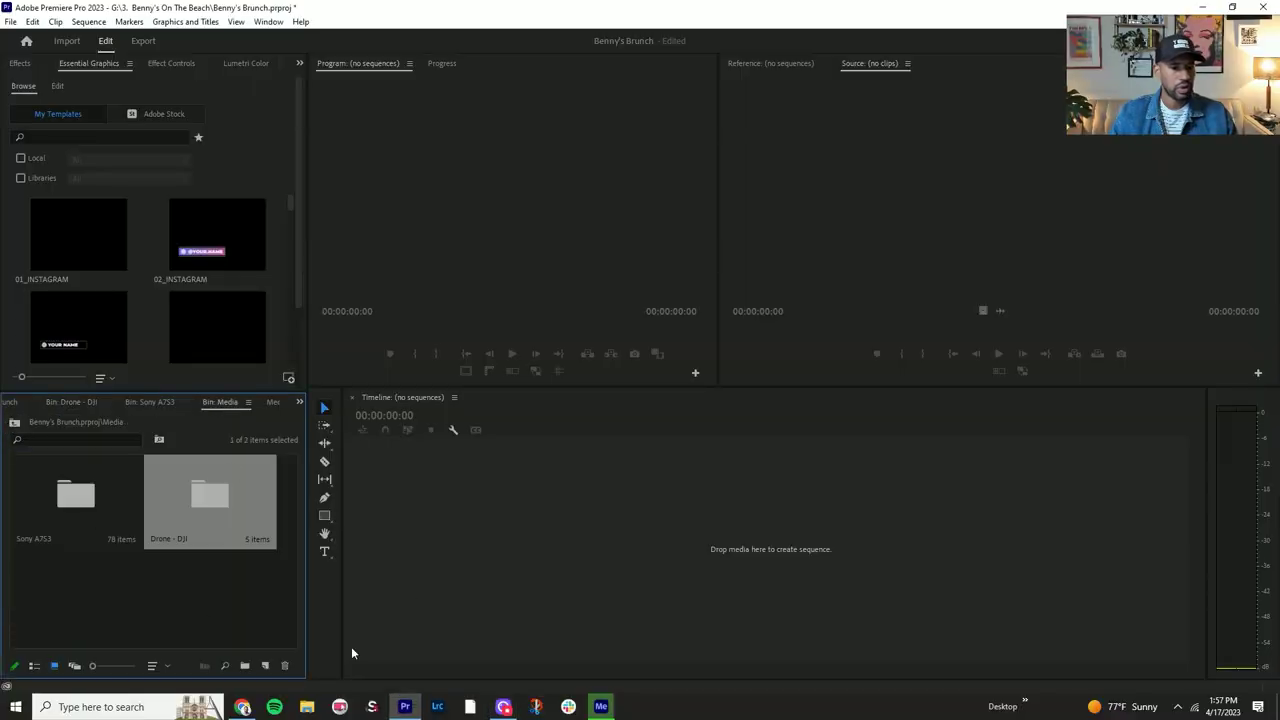
# Step: Create Selects and Drafts bins inside the Sequences bin
pyautogui.click(14, 421)
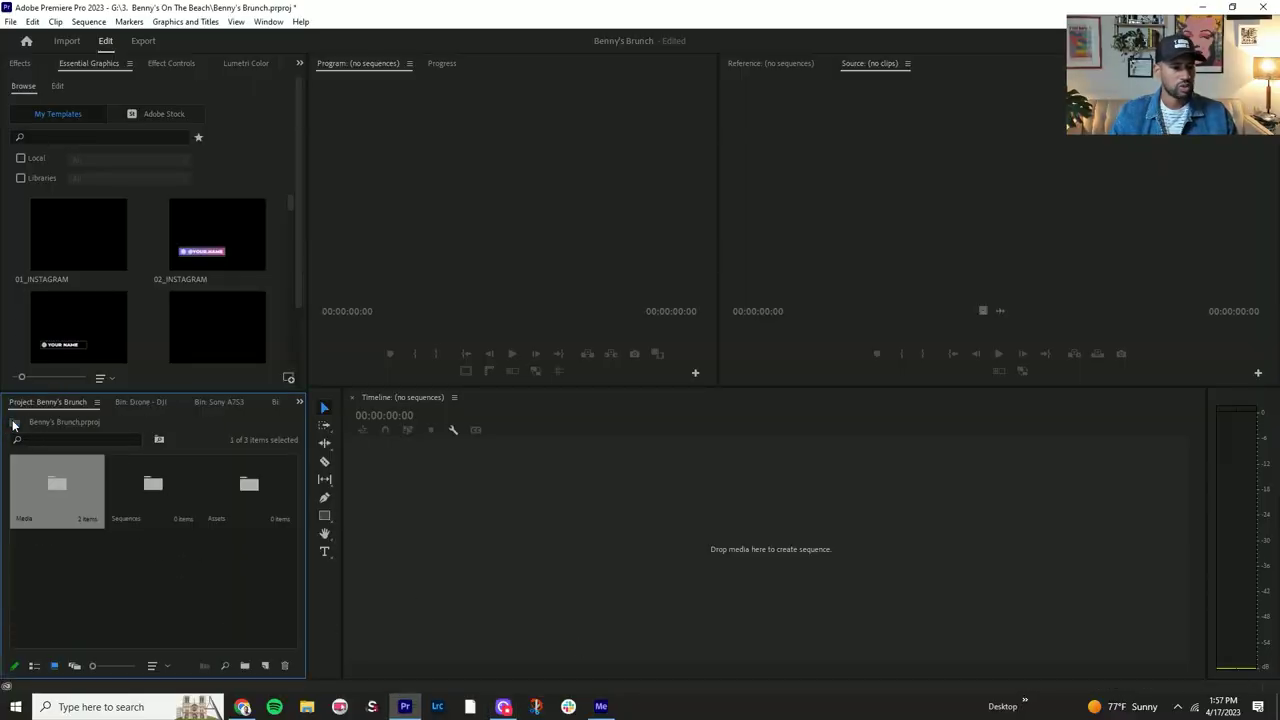
pyautogui.doubleClick(136, 494)
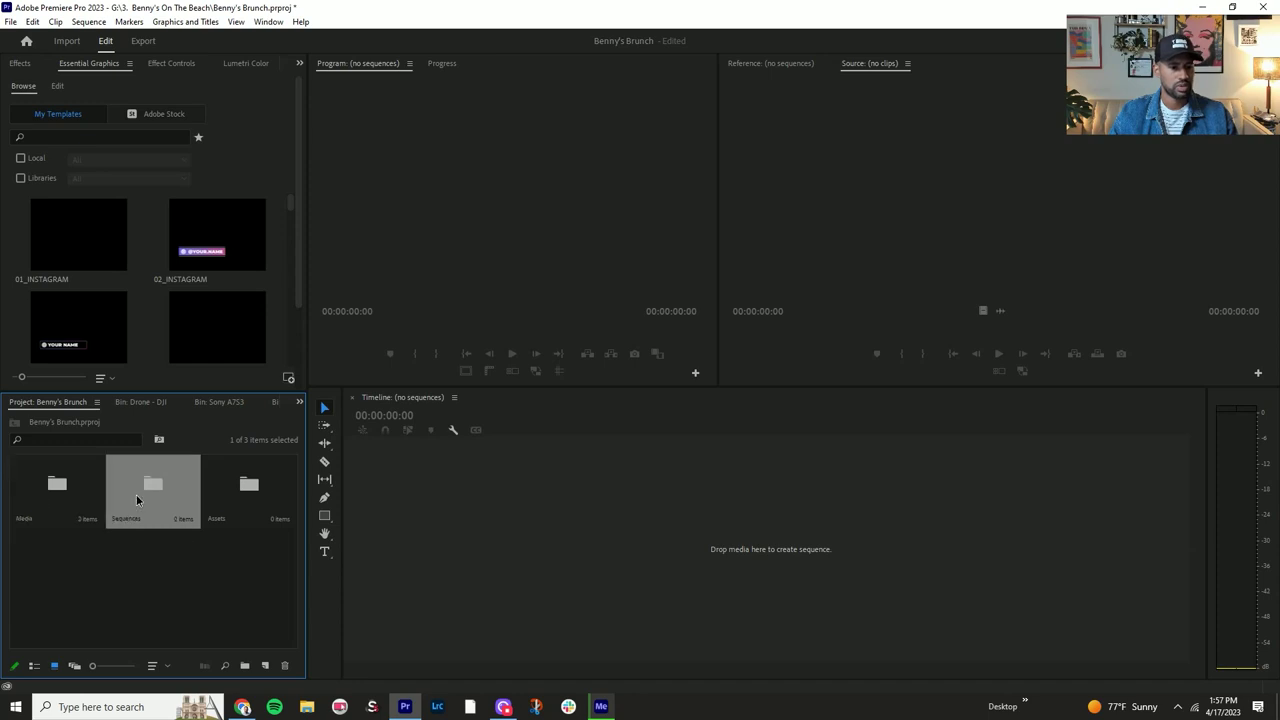
pyautogui.rightClick(108, 506)
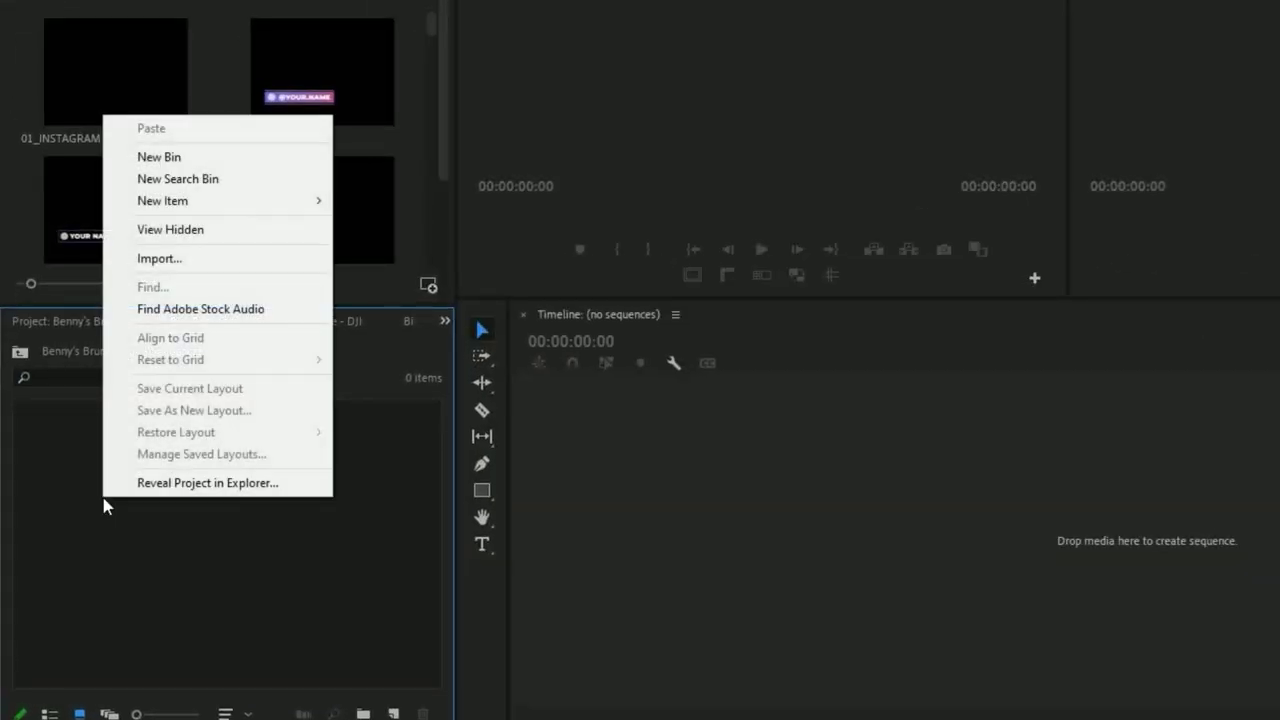
pyautogui.click(175, 157)
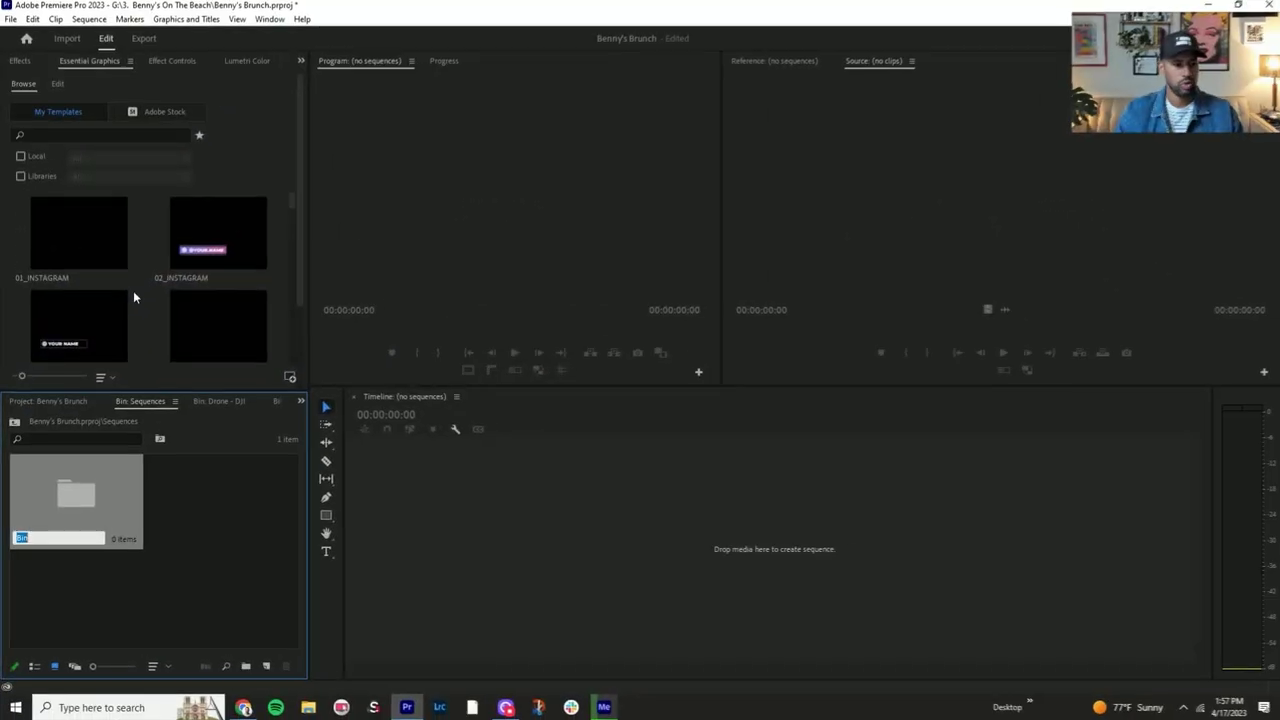
pyautogui.write('Selects')
pyautogui.press('Return')
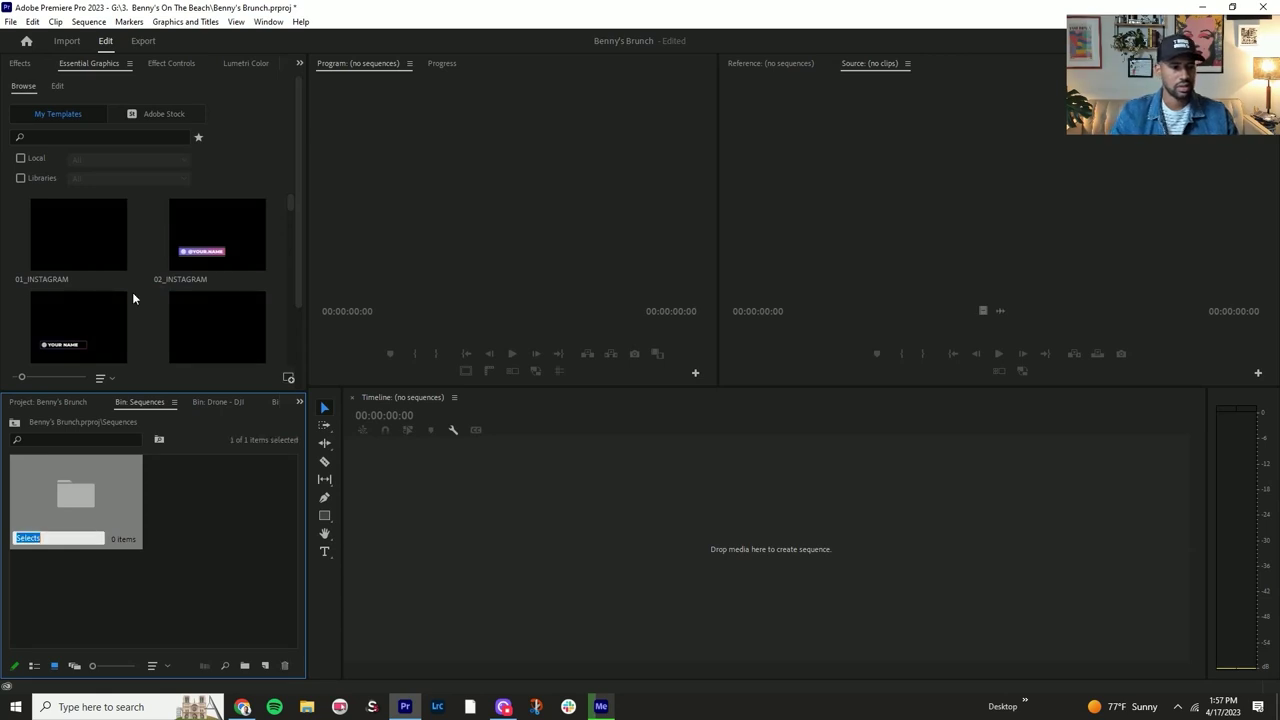
pyautogui.rightClick(186, 536)
pyautogui.click(231, 299)
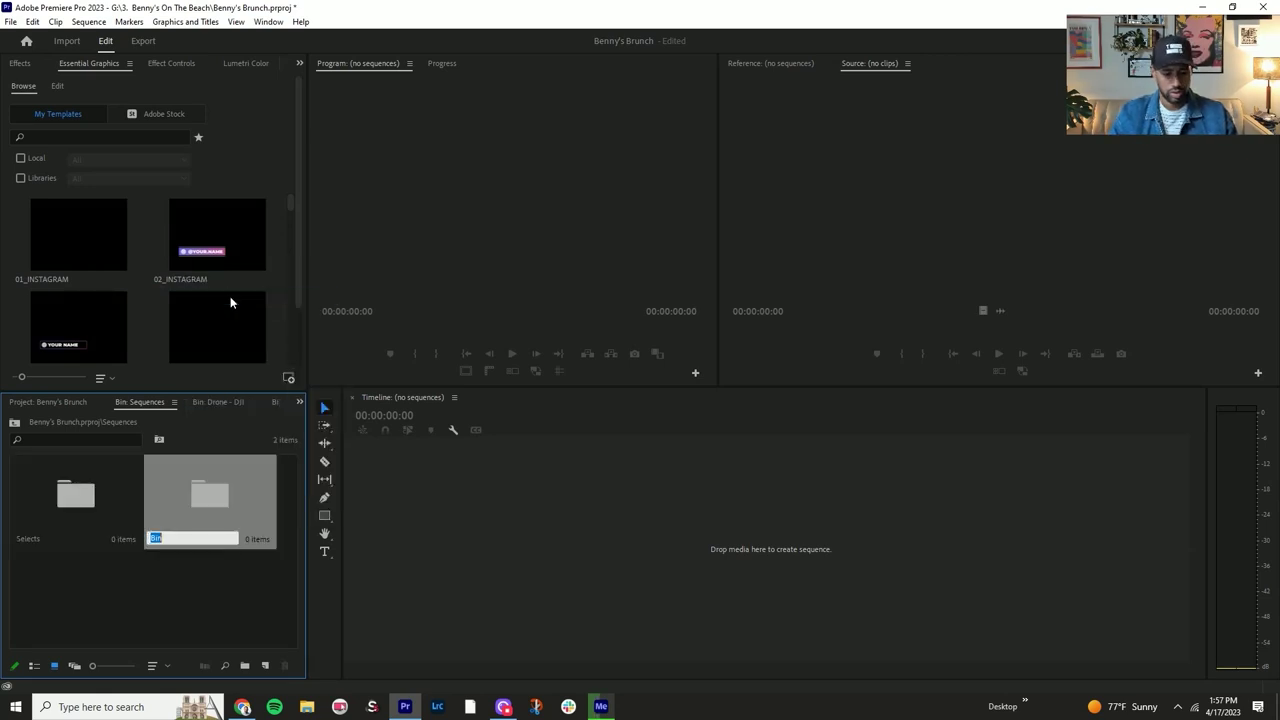
pyautogui.press('Return')
# Step: Inside Drafts, add the Version 1 and Version 2 bins
pyautogui.doubleClick(206, 509)
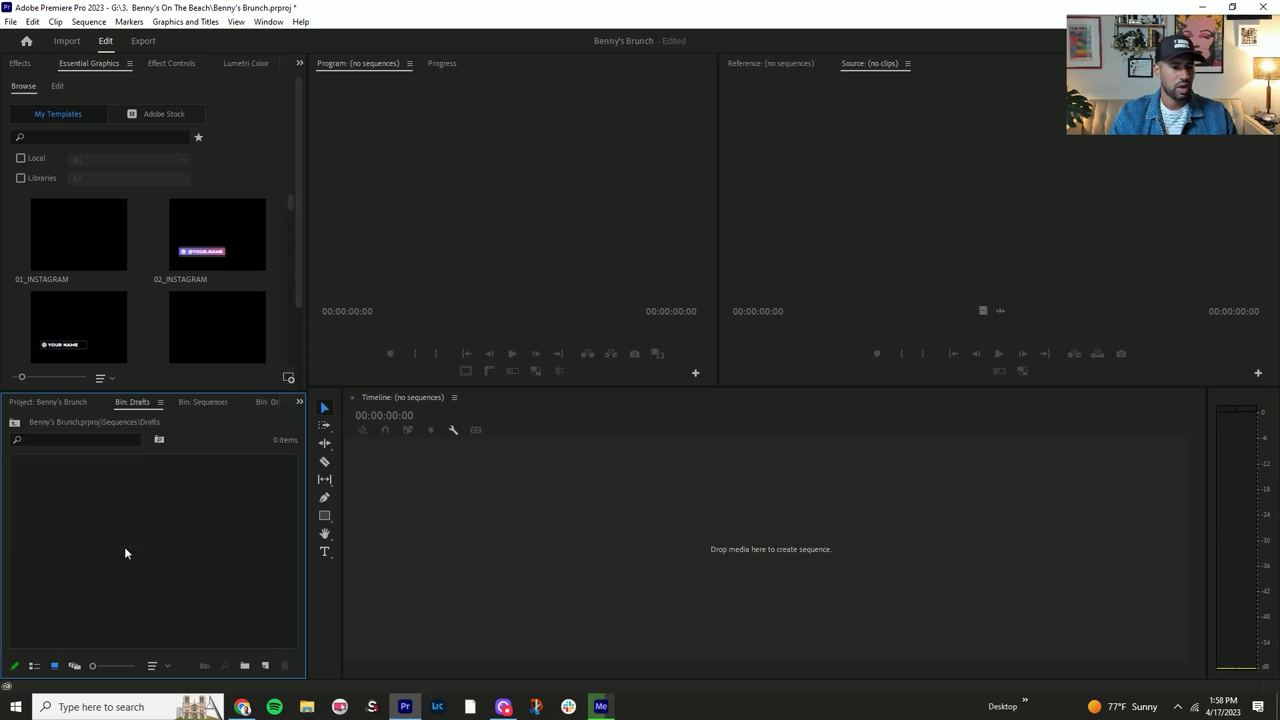
pyautogui.rightClick(107, 573)
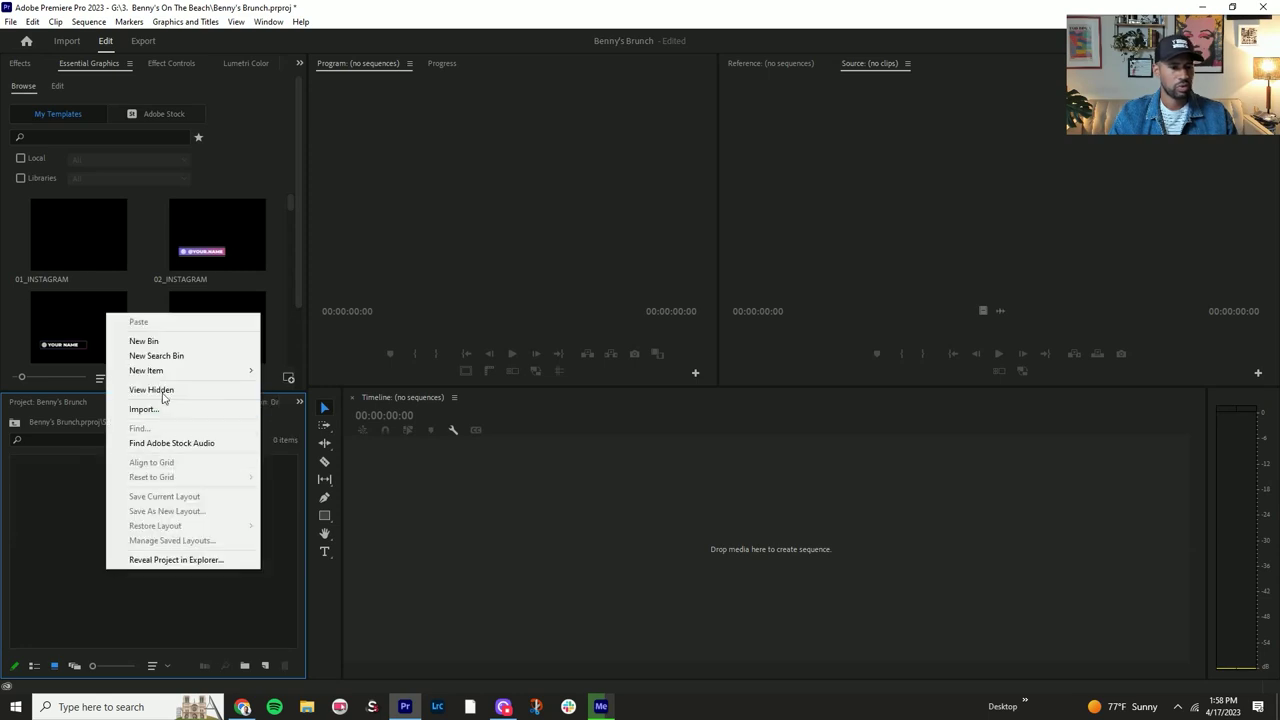
pyautogui.click(143, 341)
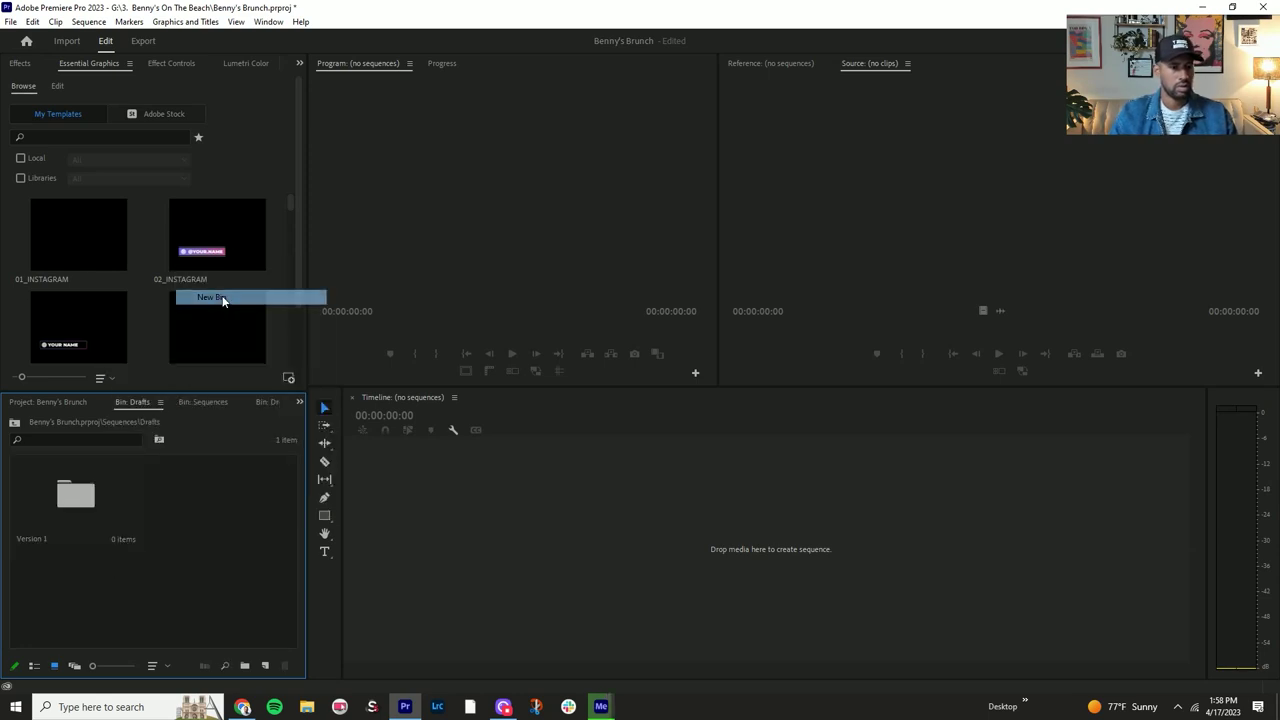
pyautogui.write('Version 2')
pyautogui.press('Tab')
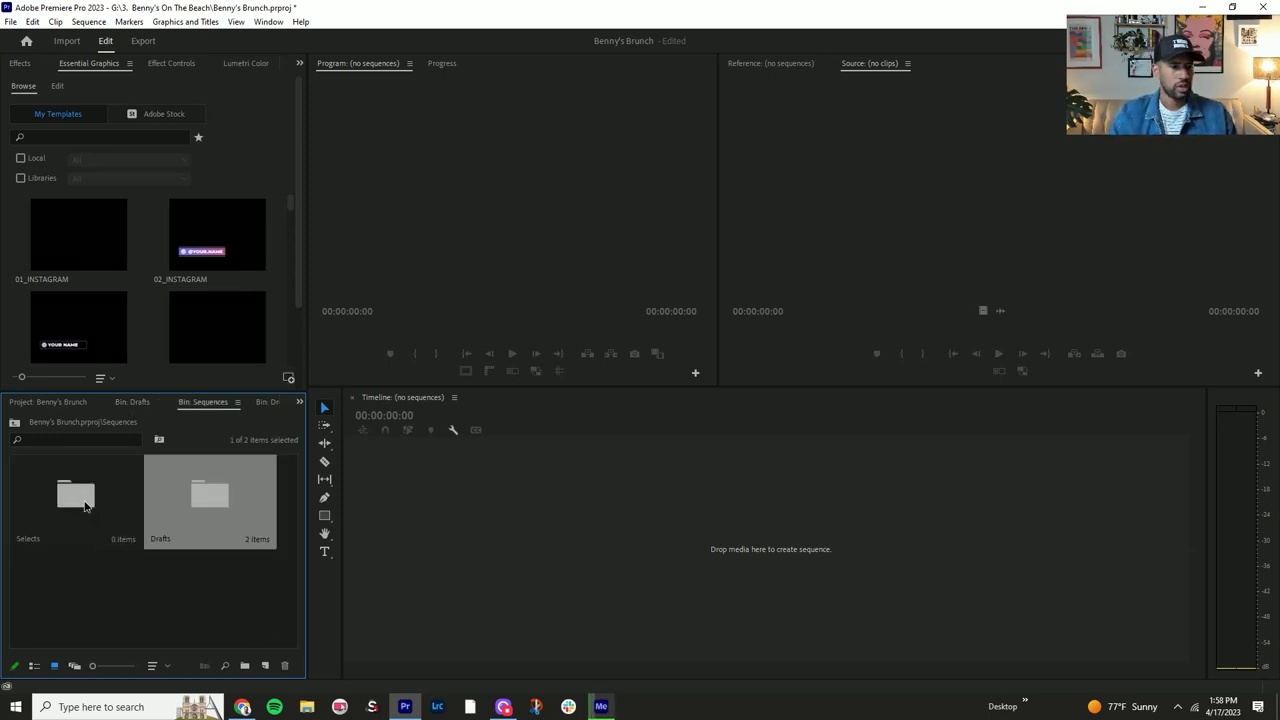
# Step: Create the 'Sony A7S3 - Selects' sequence in the Selects bin
pyautogui.click(89, 533)
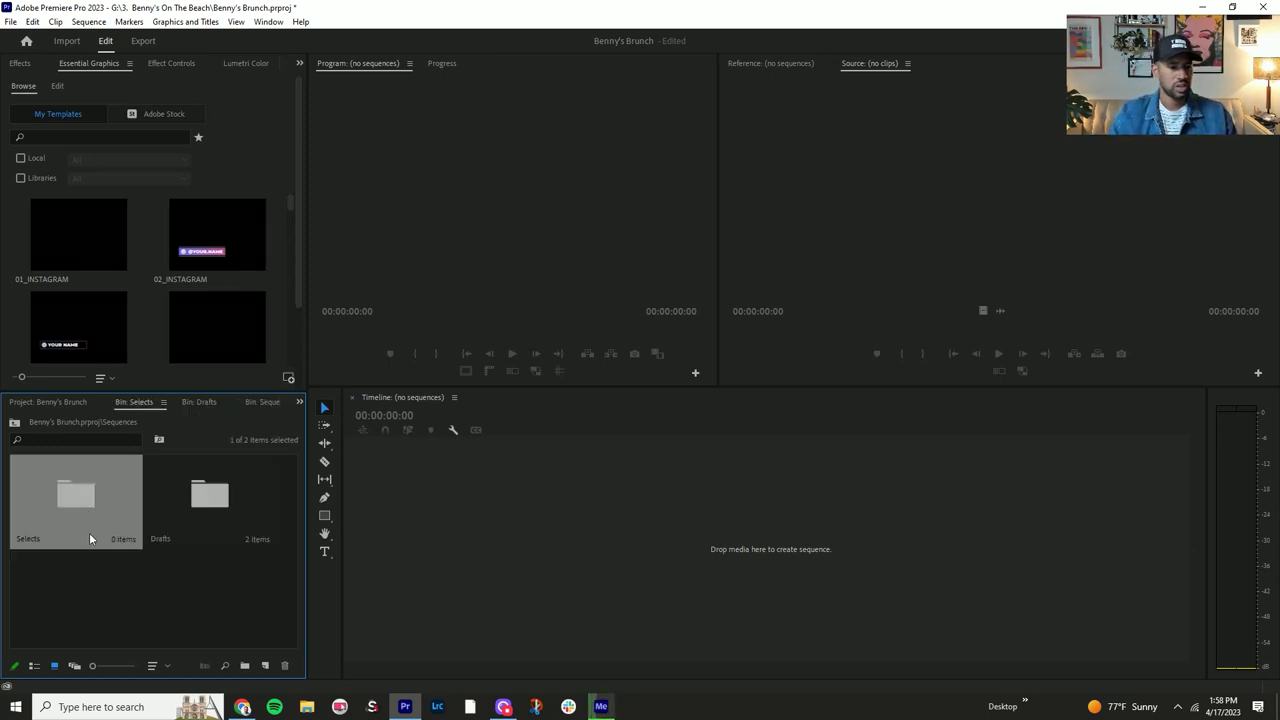
pyautogui.doubleClick(89, 539)
pyautogui.click(265, 665)
pyautogui.click(305, 532)
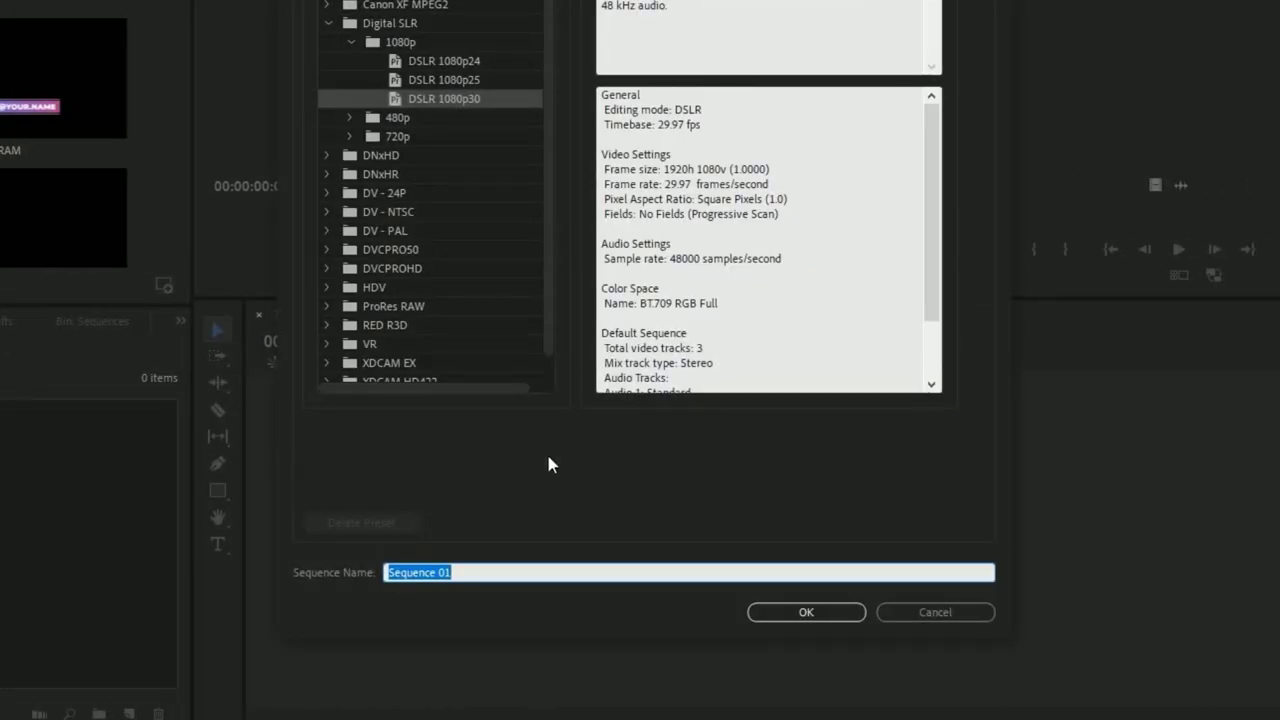
pyautogui.write('Sony 1')
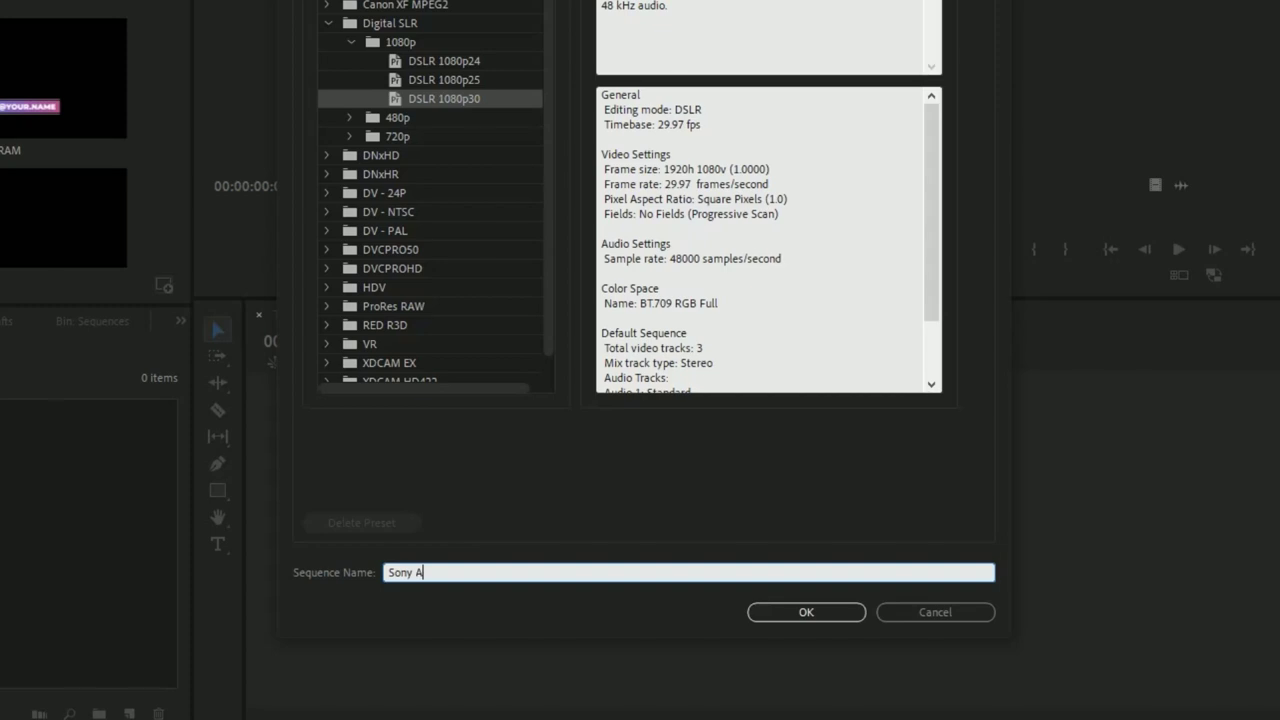
pyautogui.write('7S3 - Selec')
pyautogui.press('Return')
# Step: Add a second sequence named 'Drone - Selects', then return to the Sequences bin
pyautogui.rightClick(293, 81)
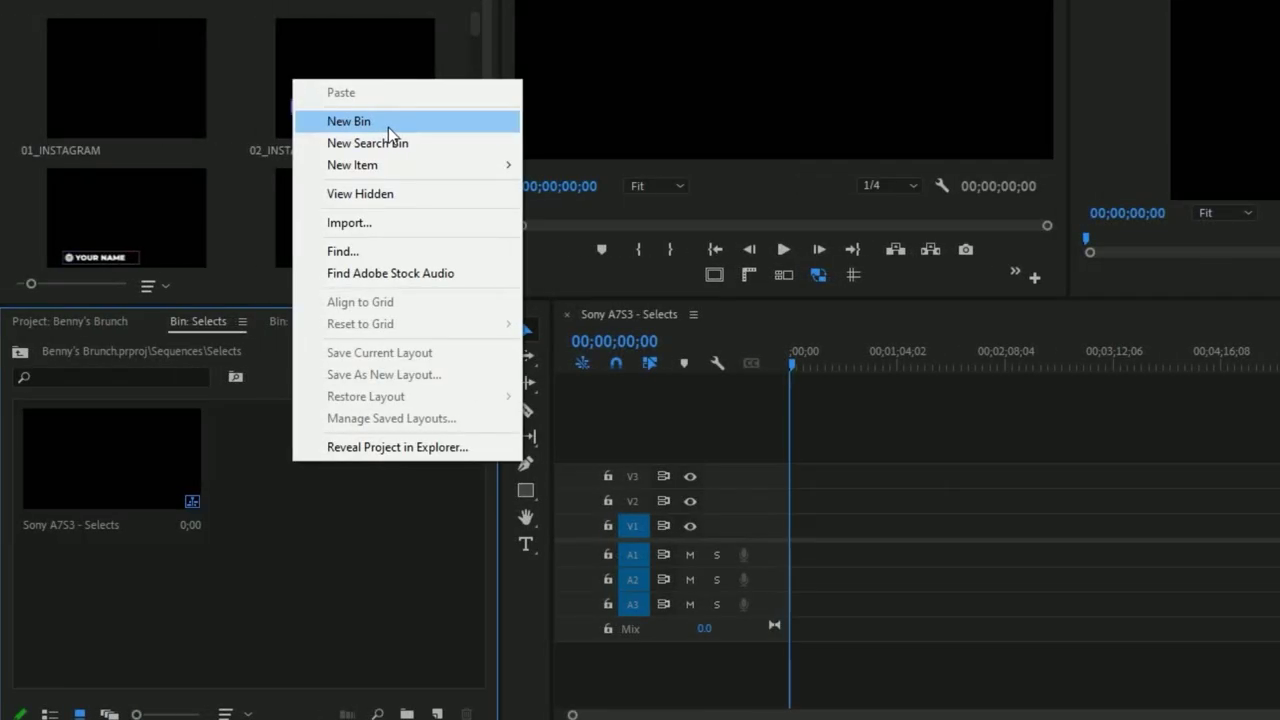
pyautogui.click(437, 713)
pyautogui.click(458, 505)
pyautogui.write('Drone')
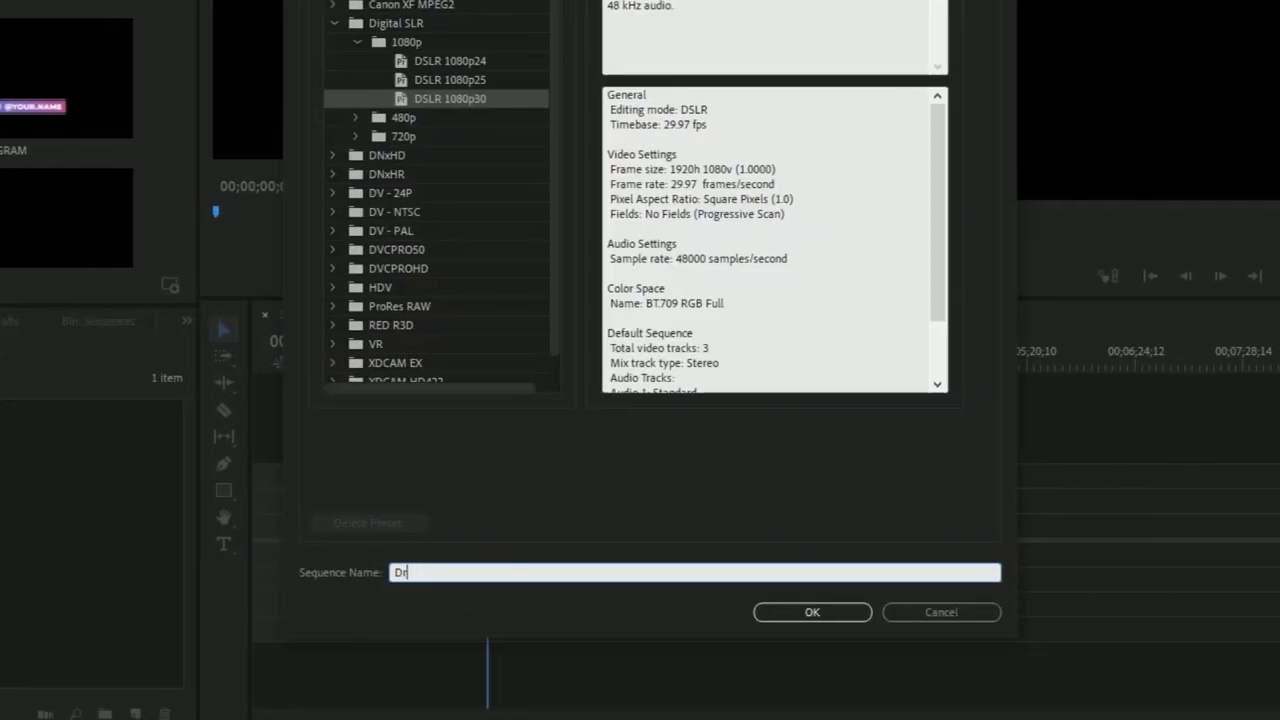
pyautogui.write('- Selects')
pyautogui.press('Return')
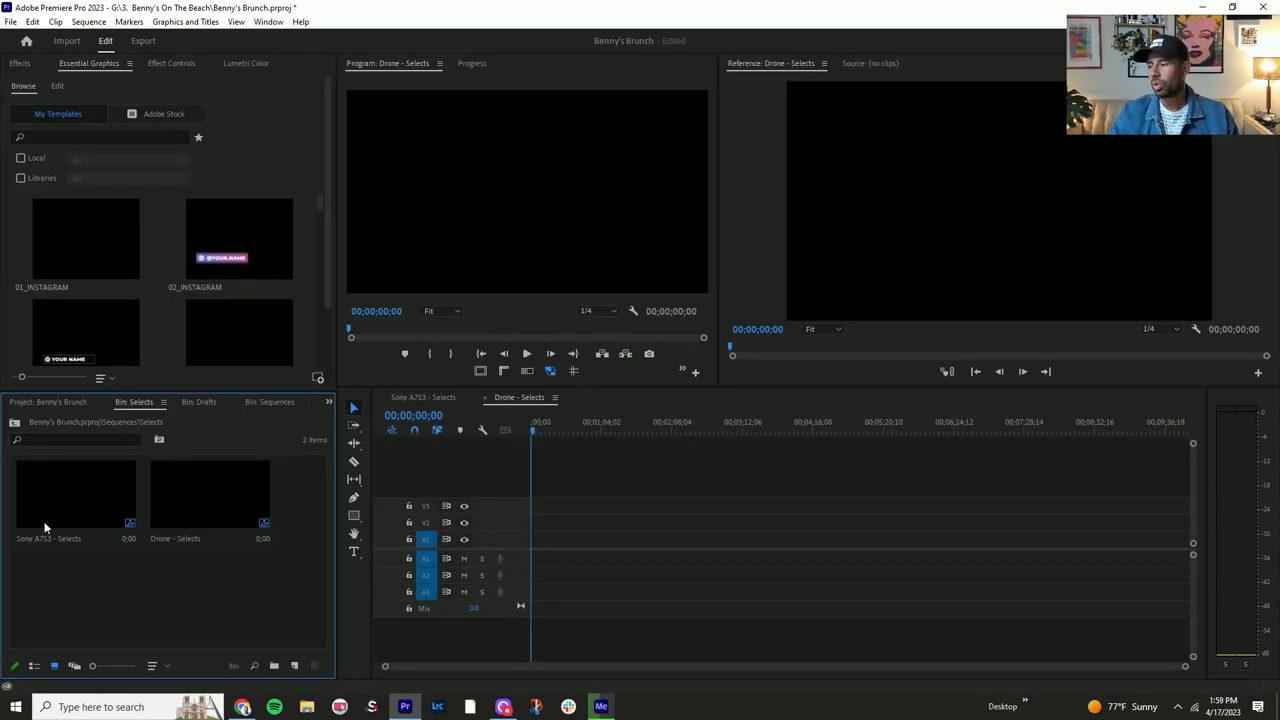
pyautogui.click(14, 425)
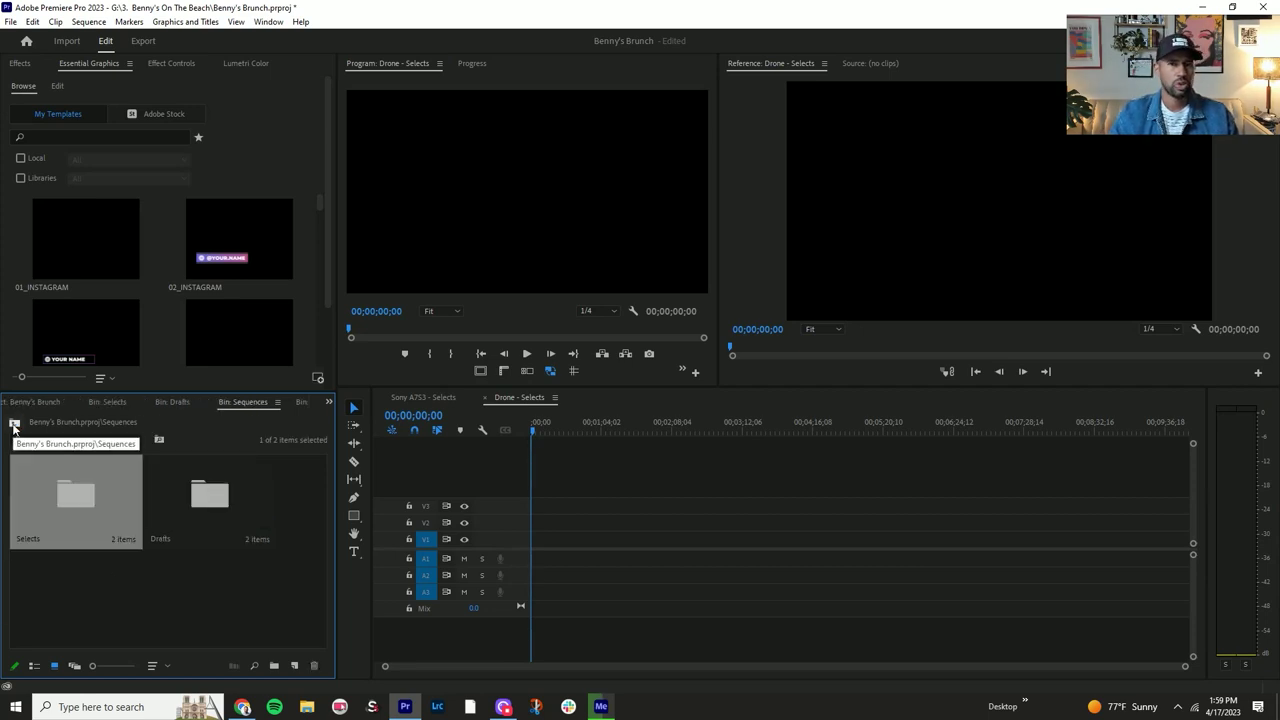
# Step: With the Sony A7S3 - Selects timeline active, load and preview clip C9405.MP4 from the Sony A7S3 bin
pyautogui.click(14, 425)
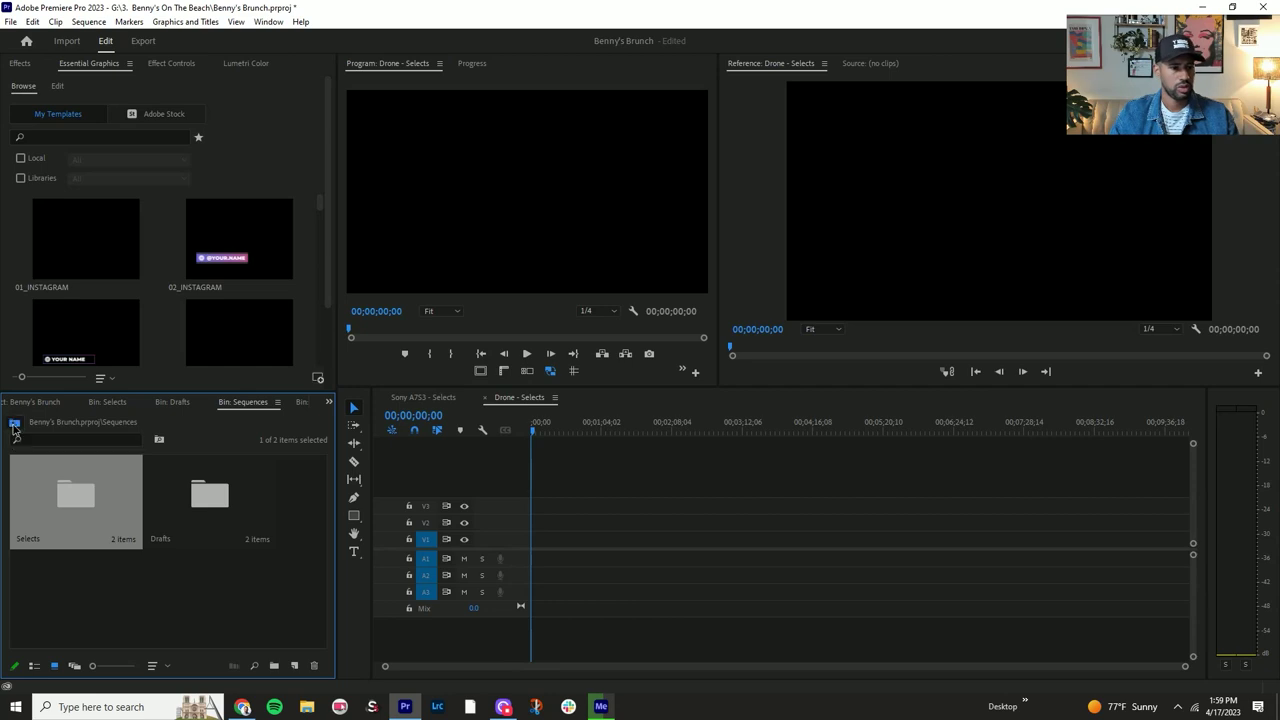
pyautogui.doubleClick(66, 509)
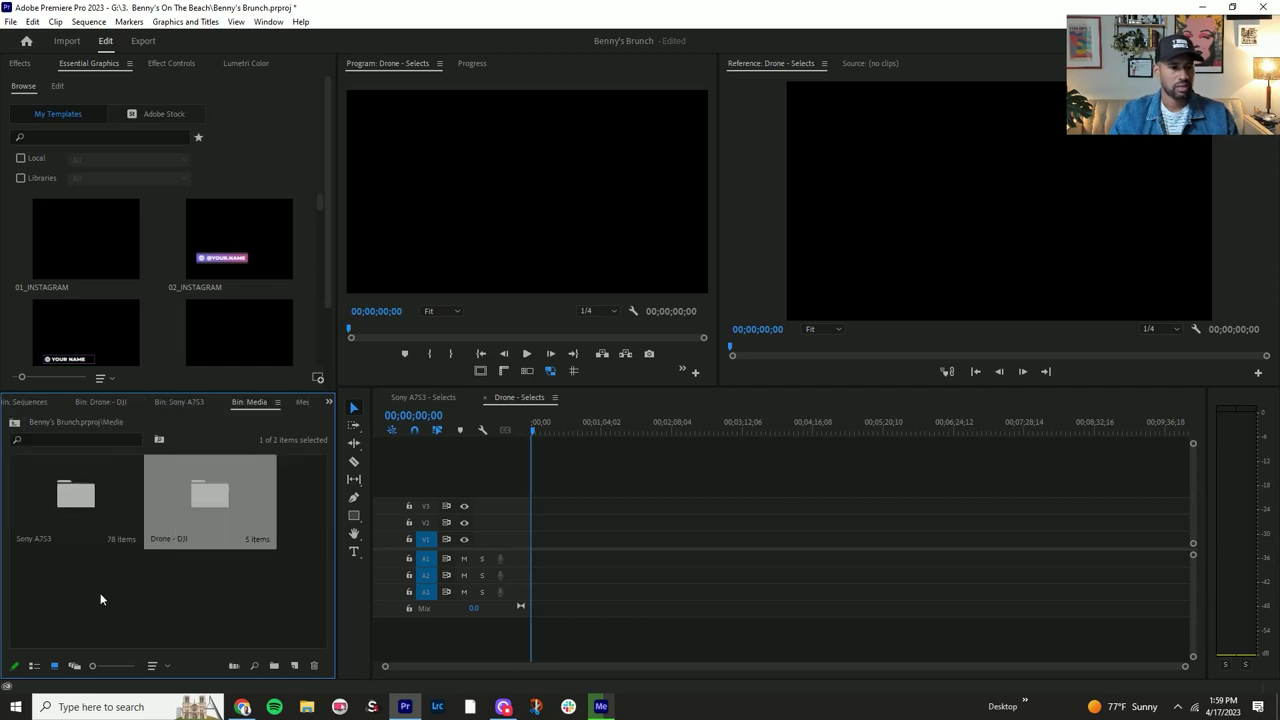
pyautogui.doubleClick(77, 505)
pyautogui.click(67, 508)
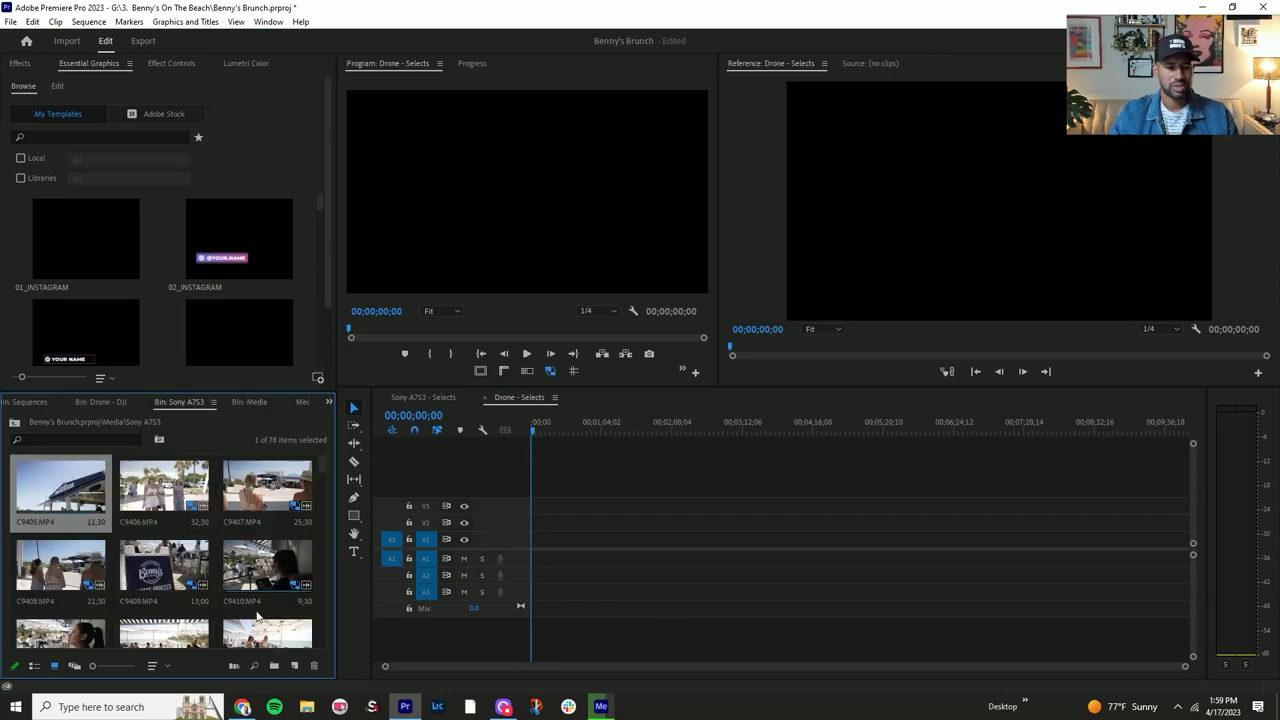
pyautogui.click(440, 401)
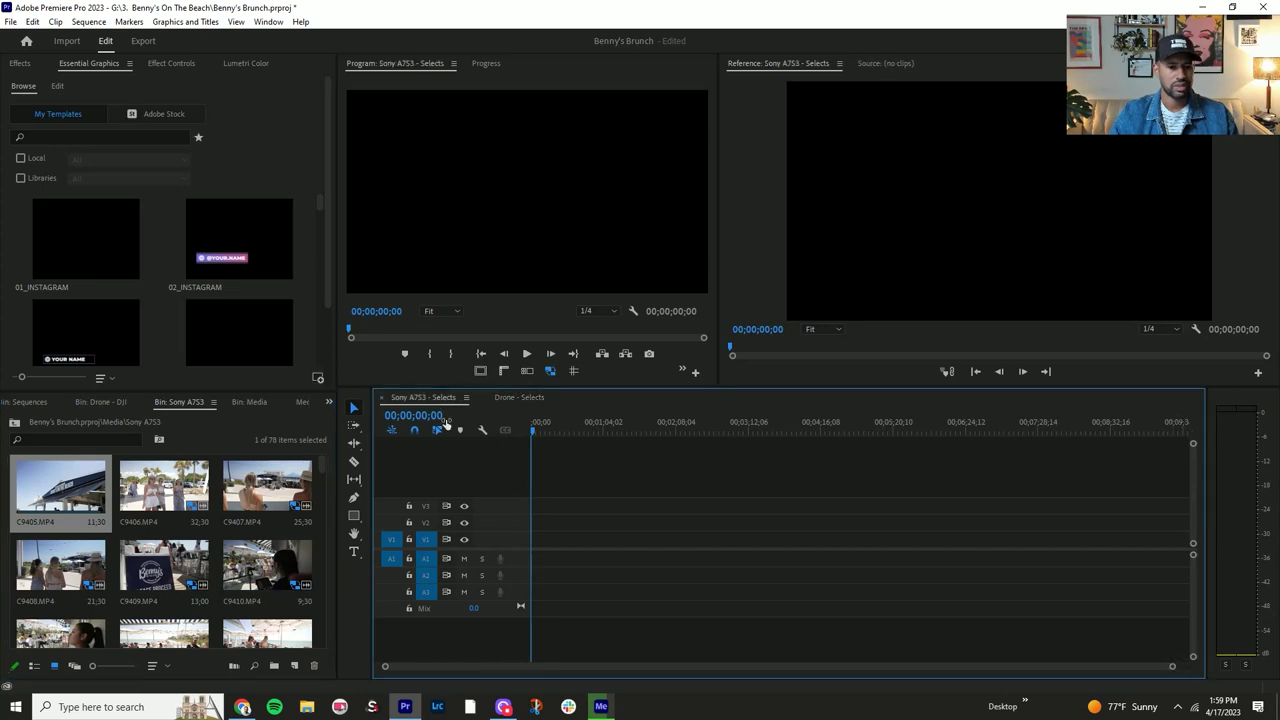
pyautogui.doubleClick(60, 490)
pyautogui.click(744, 333)
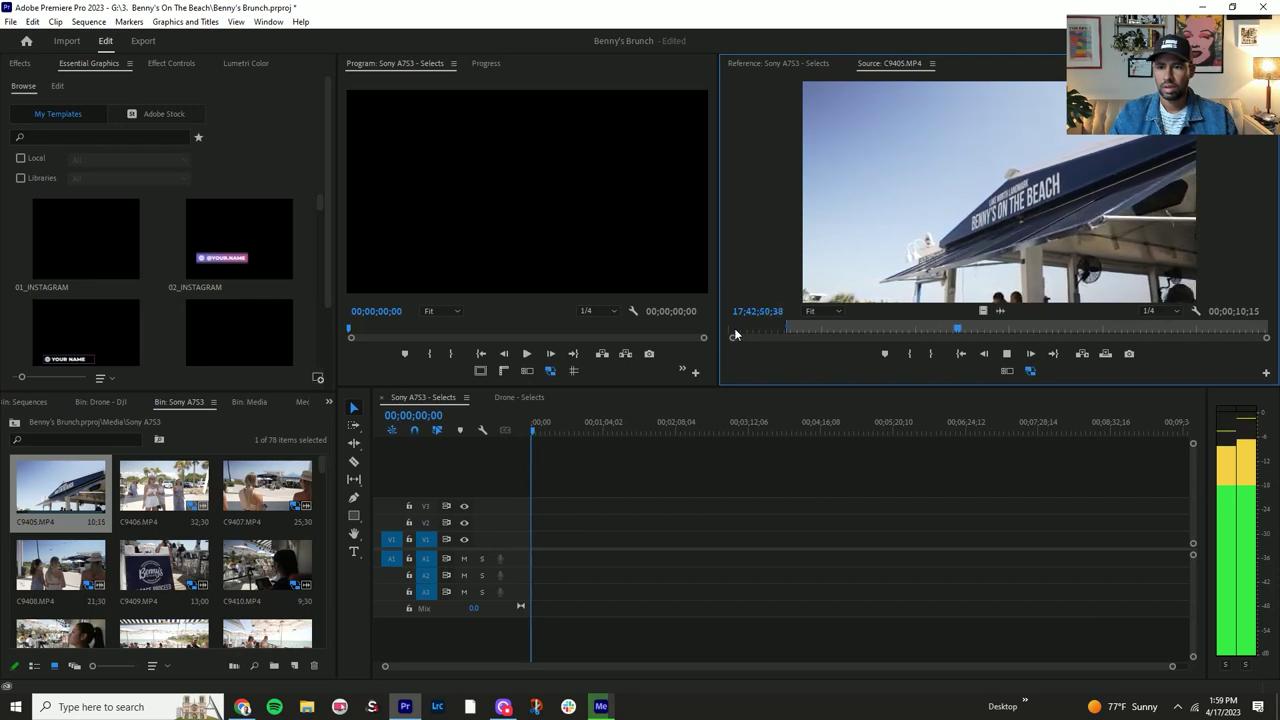
pyautogui.press('space')
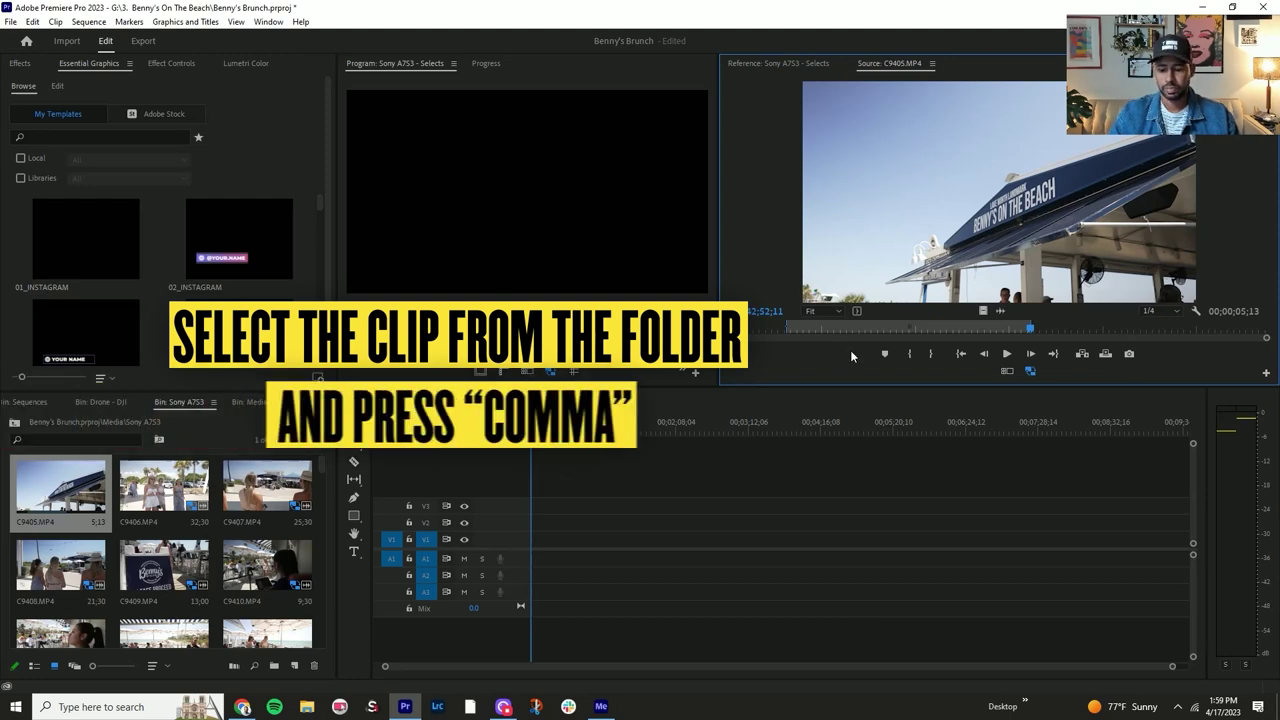
# Step: Insert C9405.MP4 at the start of the timeline and set a new In point on the source clip
pyautogui.press(',')
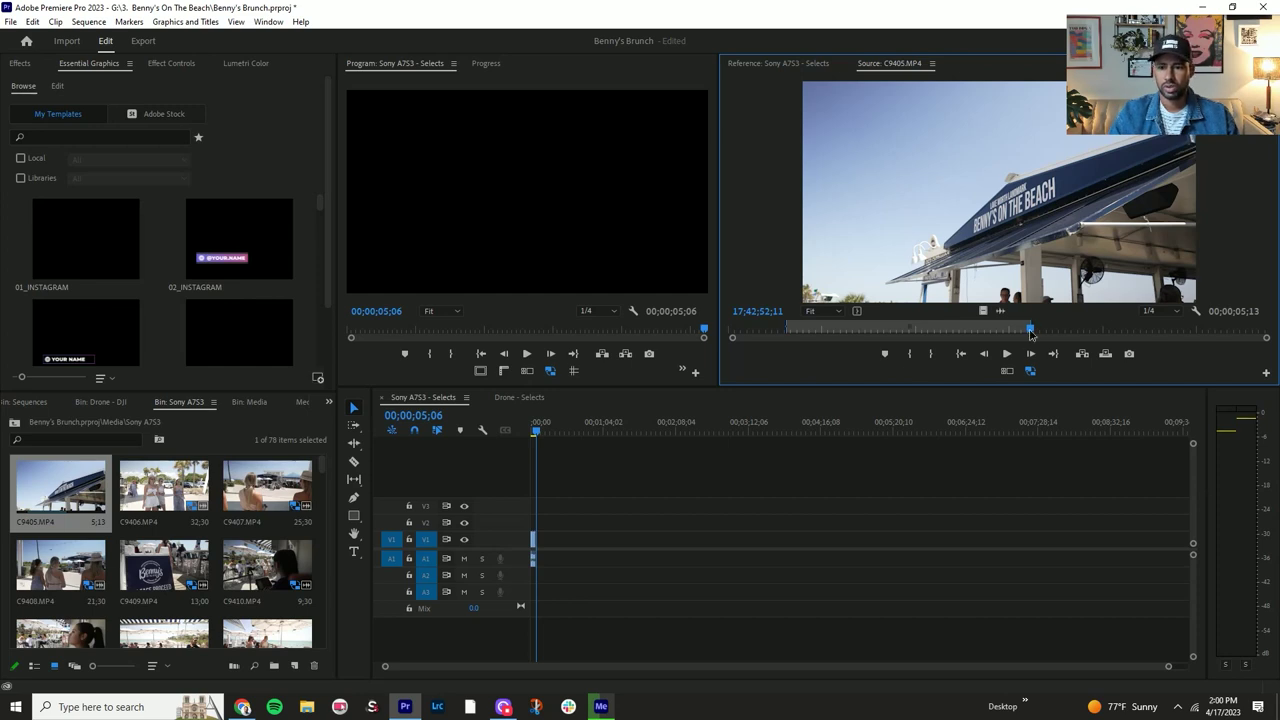
pyautogui.moveTo(1030, 331); pyautogui.dragTo(1054, 346)
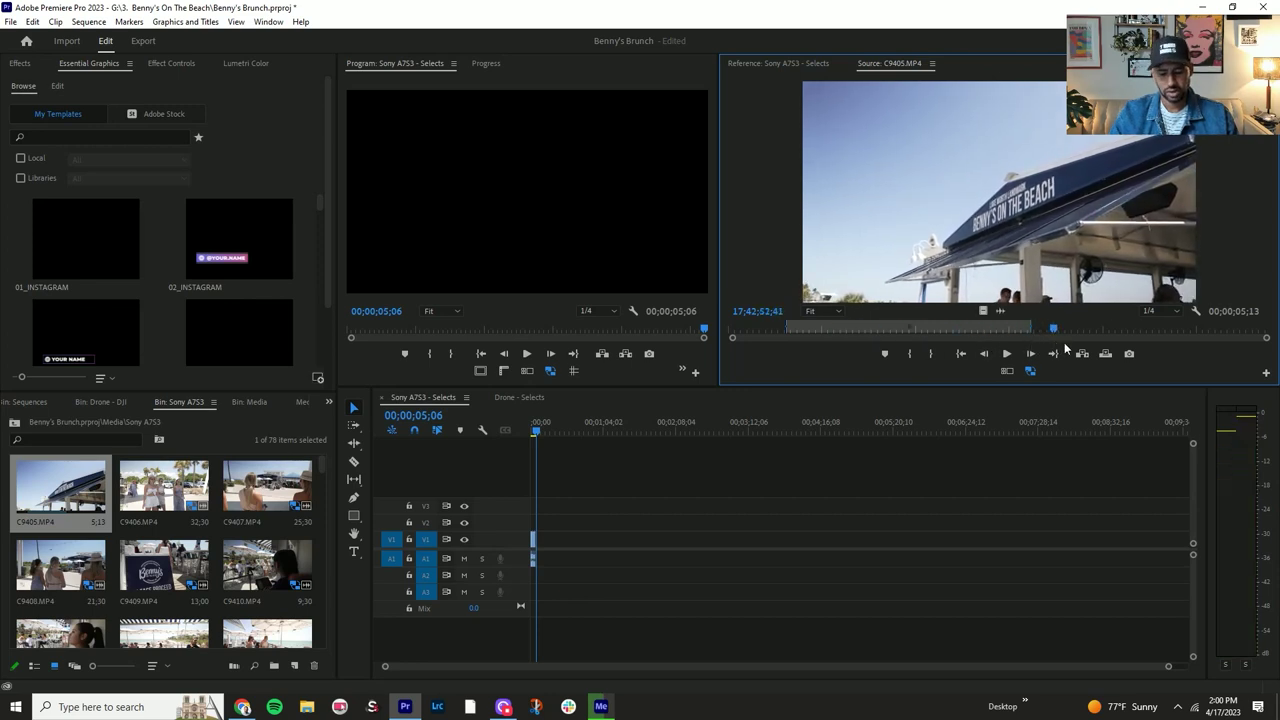
pyautogui.press('i')
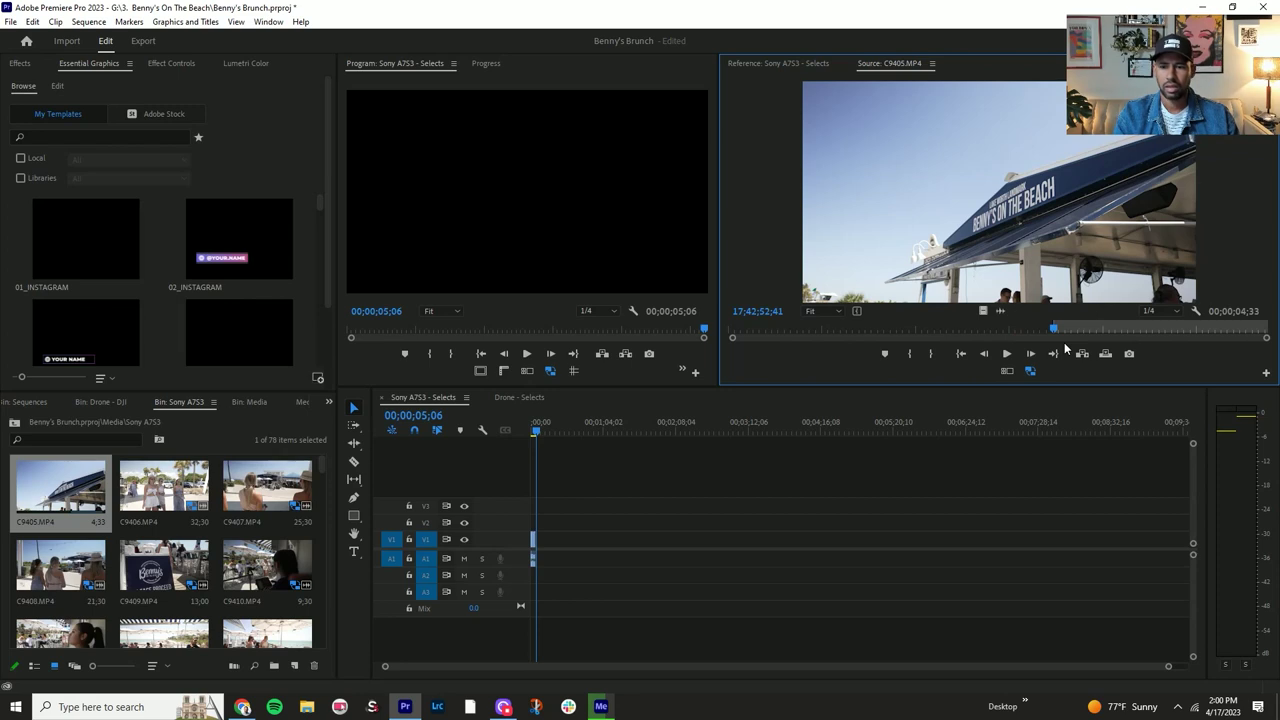
# Step: Play through C9405, mark the Out point for a 00;00;03;44 range, and insert it
pyautogui.press('space')
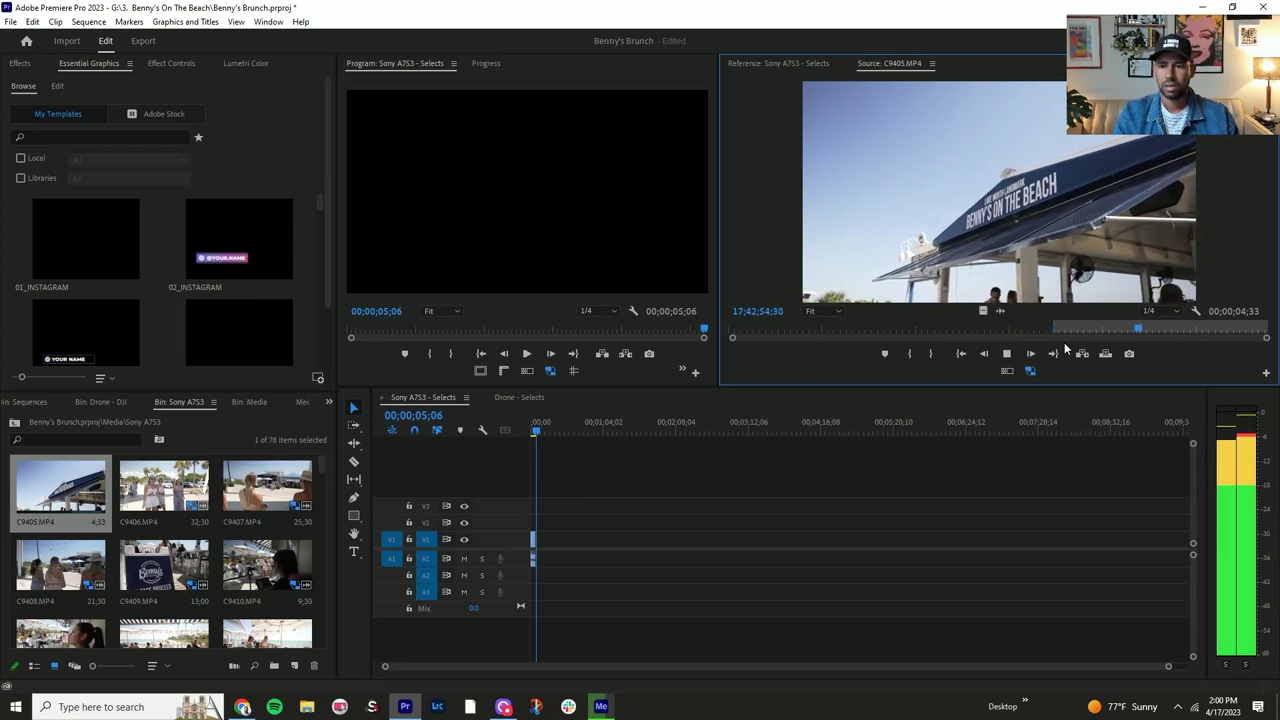
pyautogui.press('space')
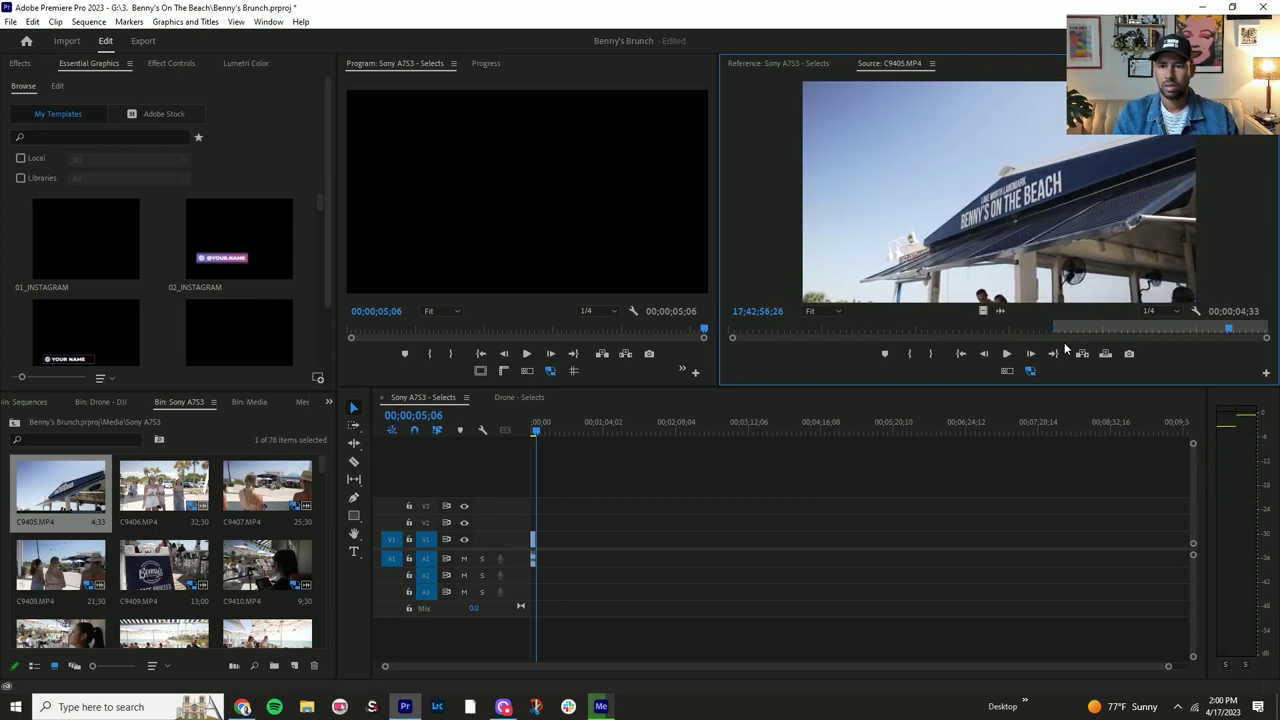
pyautogui.press('j')
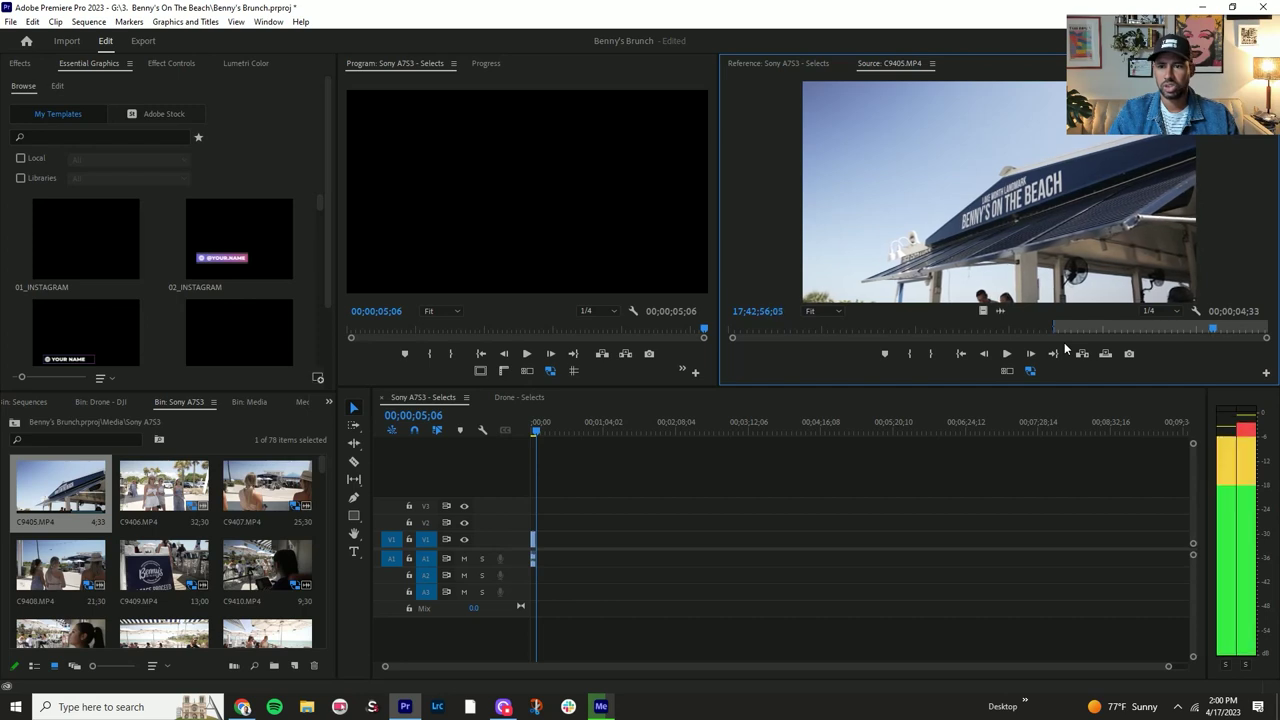
pyautogui.press('l')
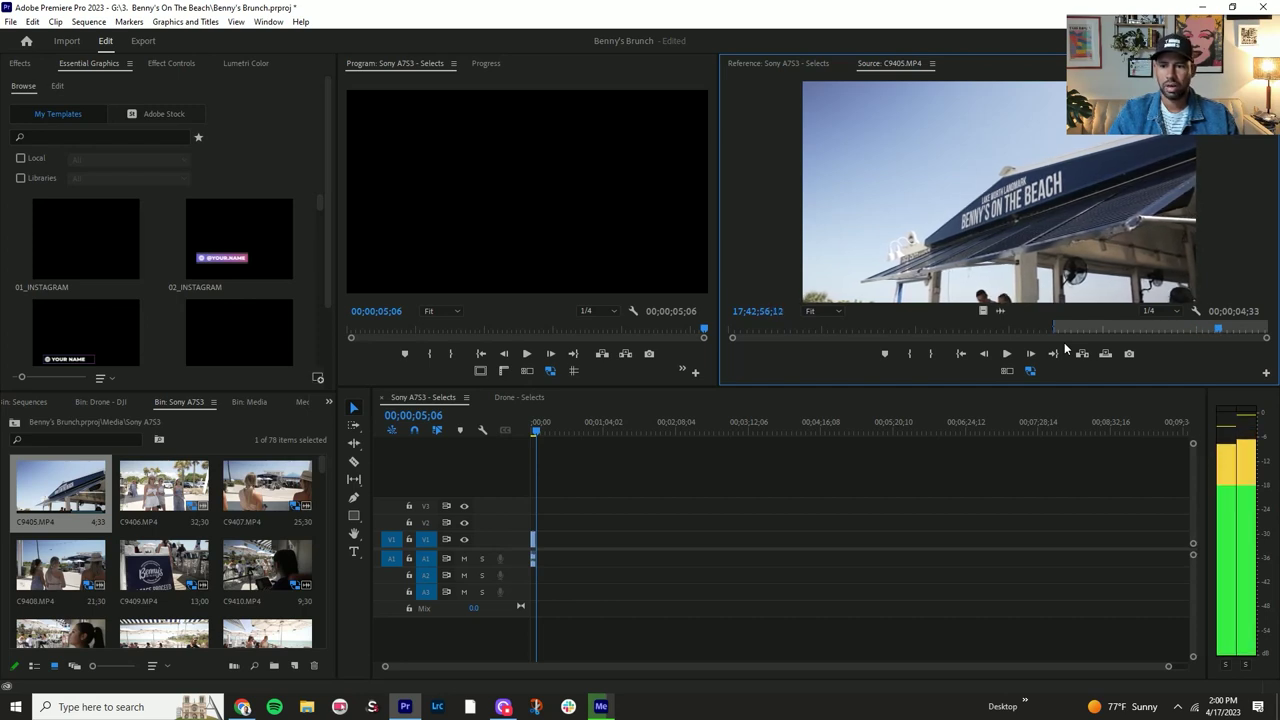
pyautogui.press('o')
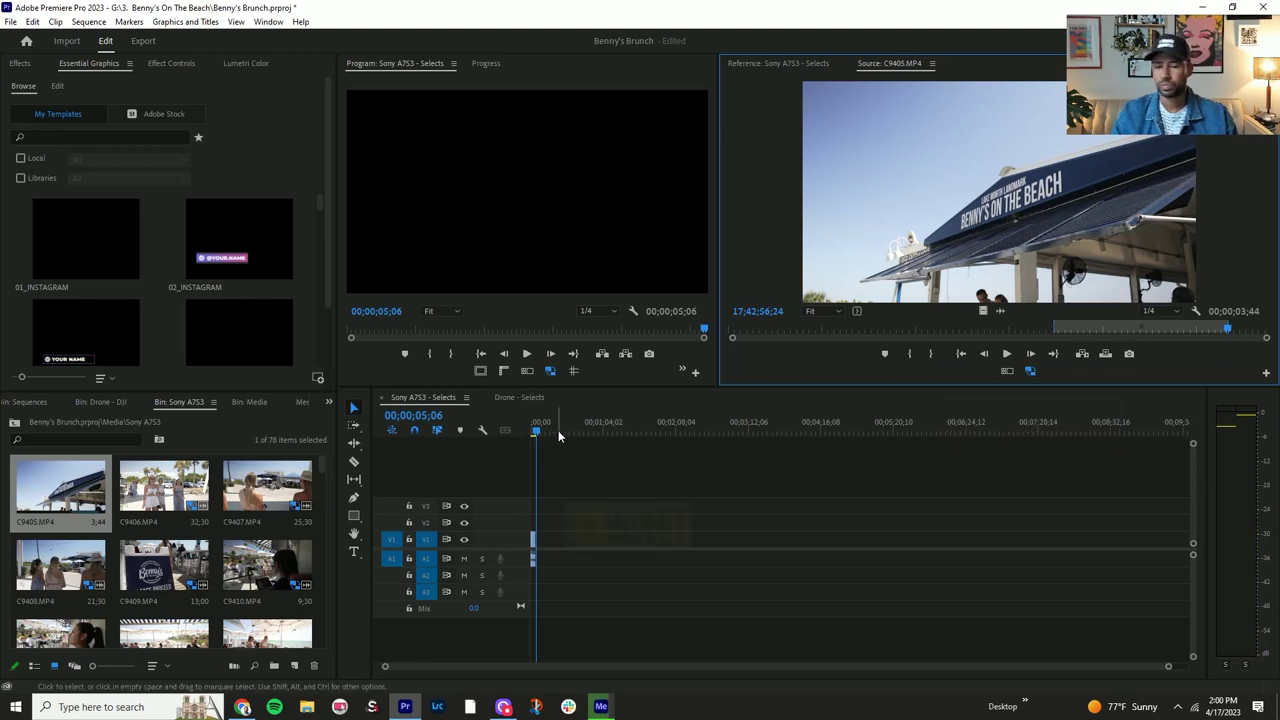
pyautogui.press(',')
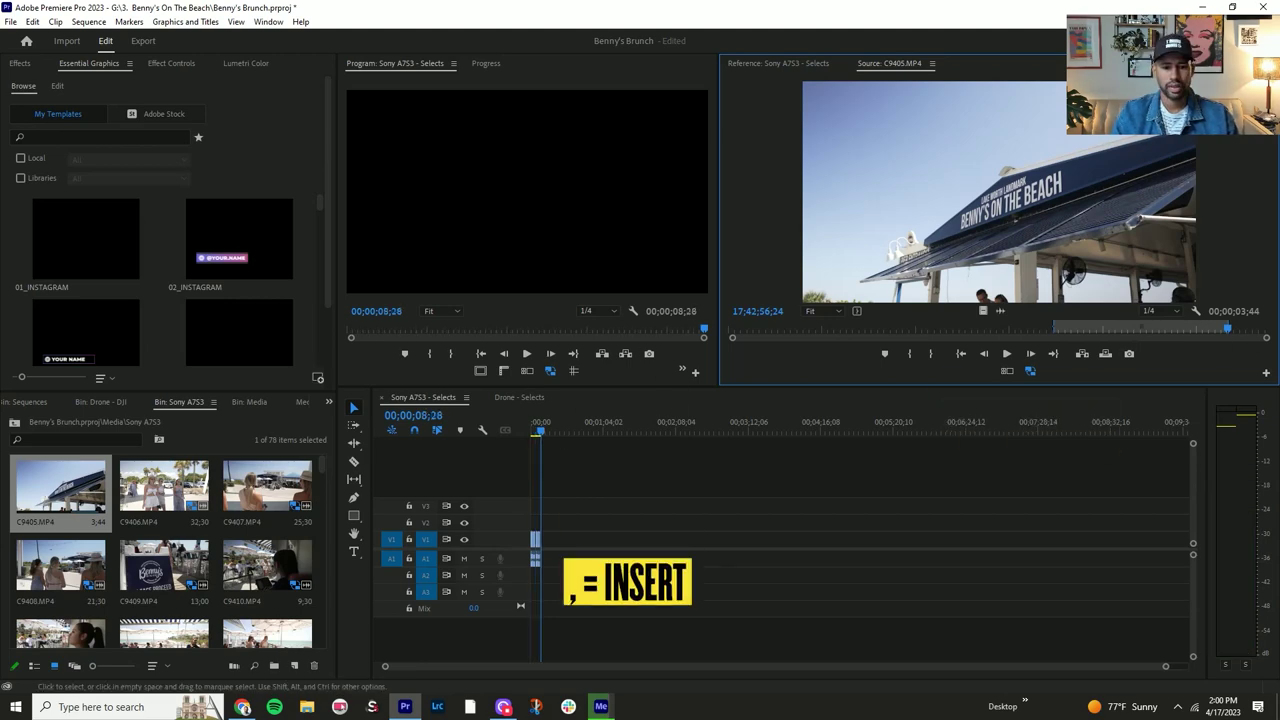
# Step: Load C9406.MP4 in the Source monitor at 1/8 playback resolution
pyautogui.doubleClick(133, 507)
pyautogui.click(730, 338)
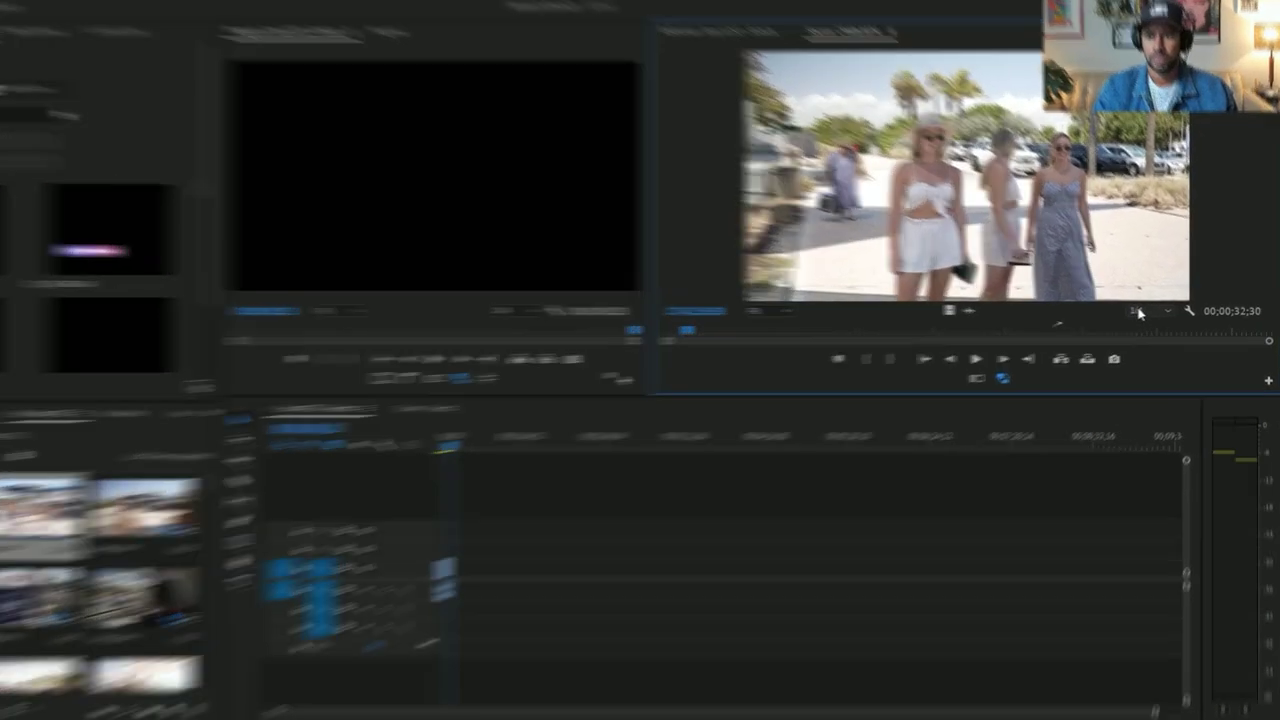
pyautogui.click(1155, 311)
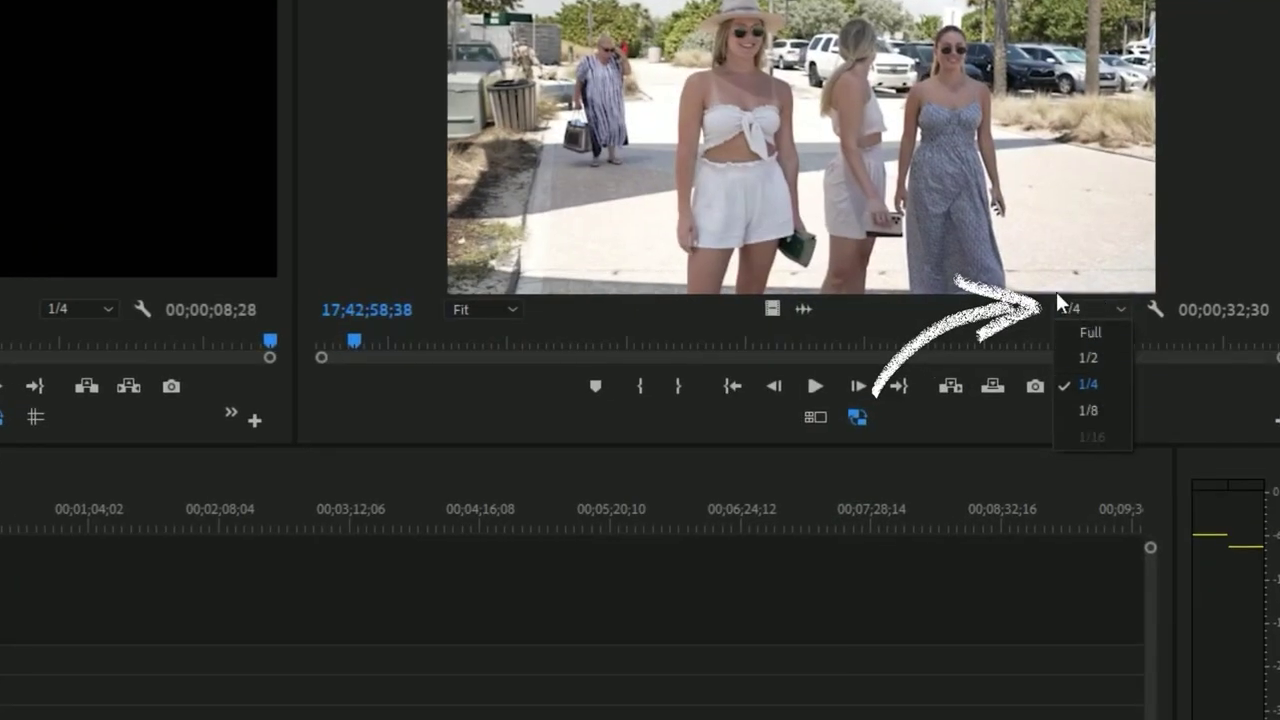
pyautogui.click(1088, 410)
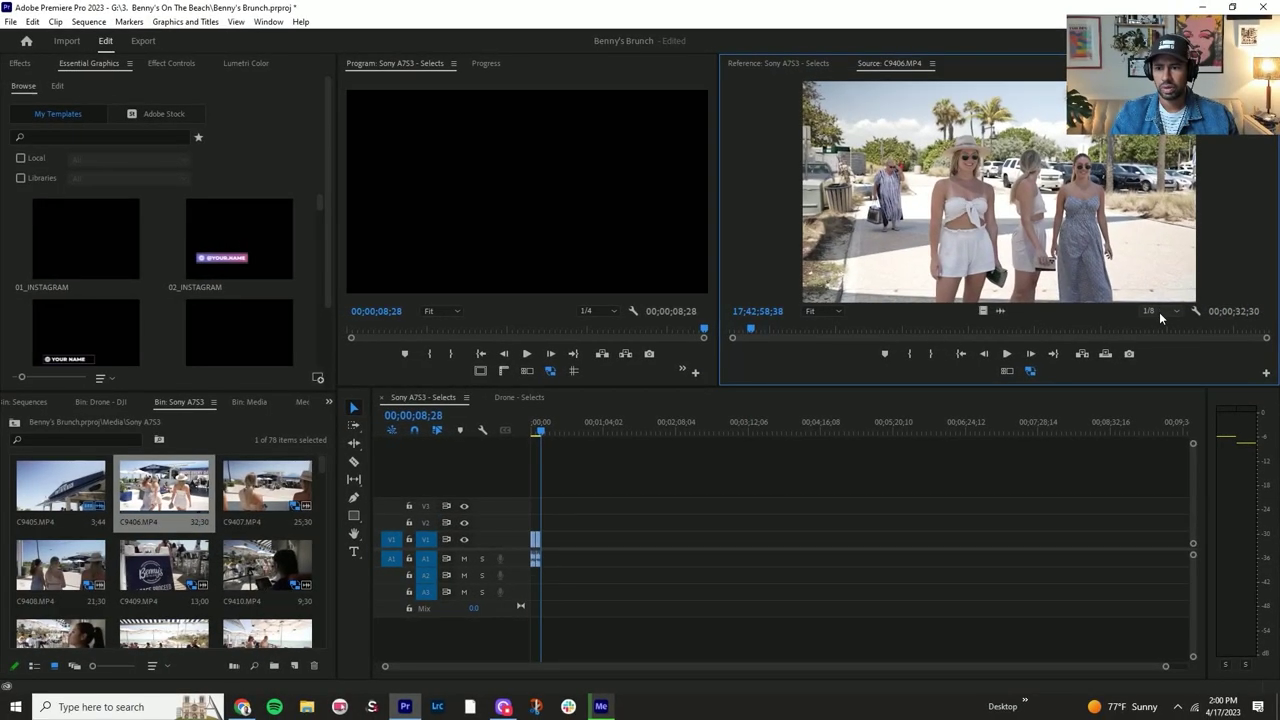
pyautogui.click(1090, 309)
pyautogui.click(1155, 369)
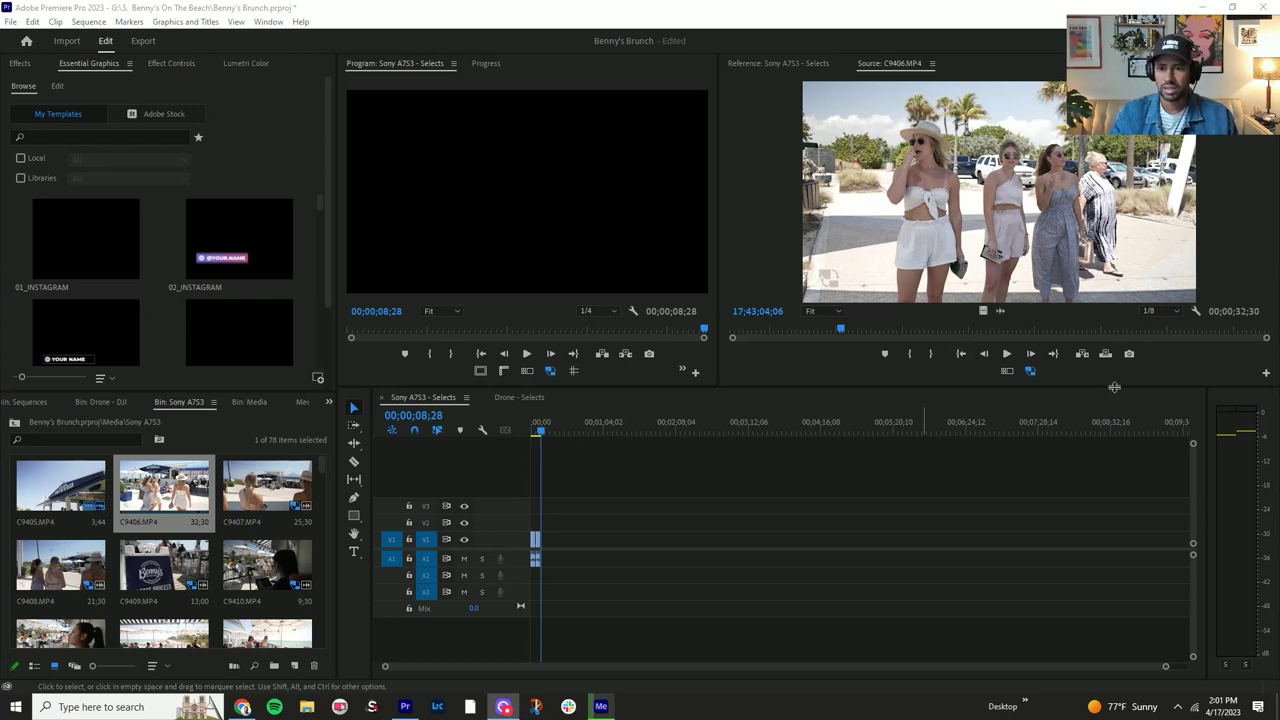
# Step: Mark an Out point on C9406.MP4 and insert the range, extending the sequence to 00;00;23;24
pyautogui.click(1010, 356)
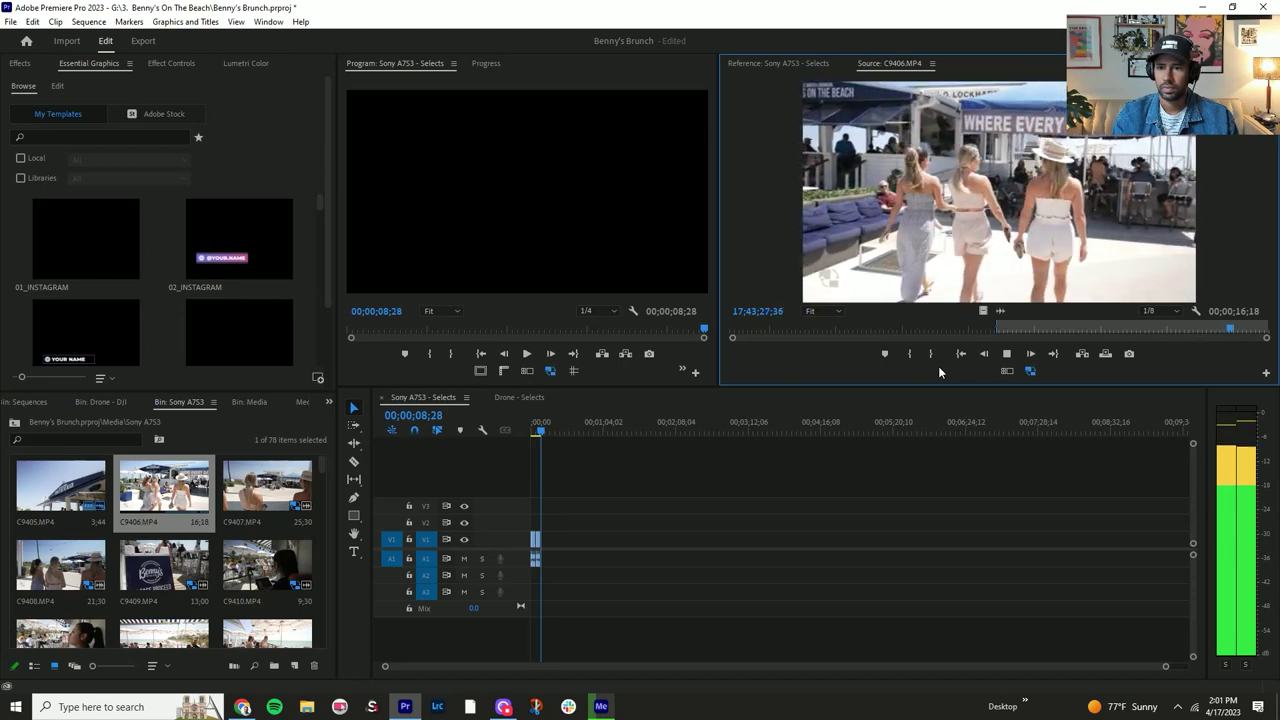
pyautogui.press('space')
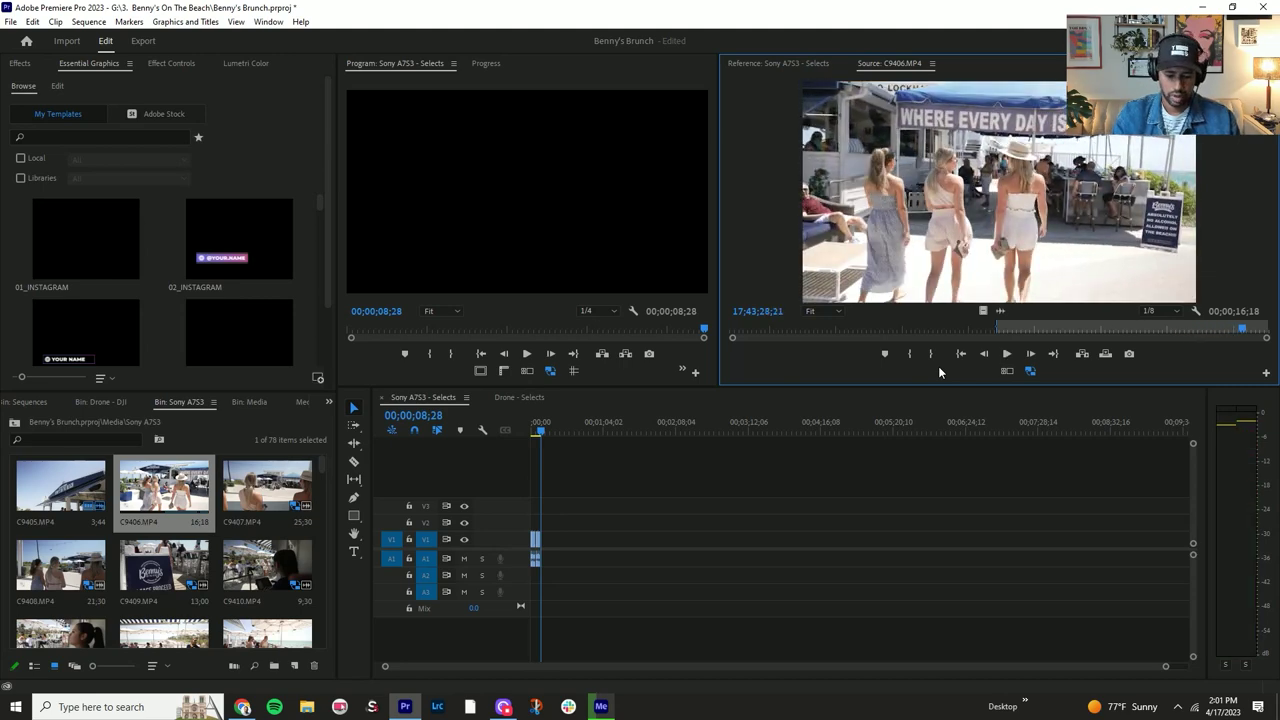
pyautogui.press('o')
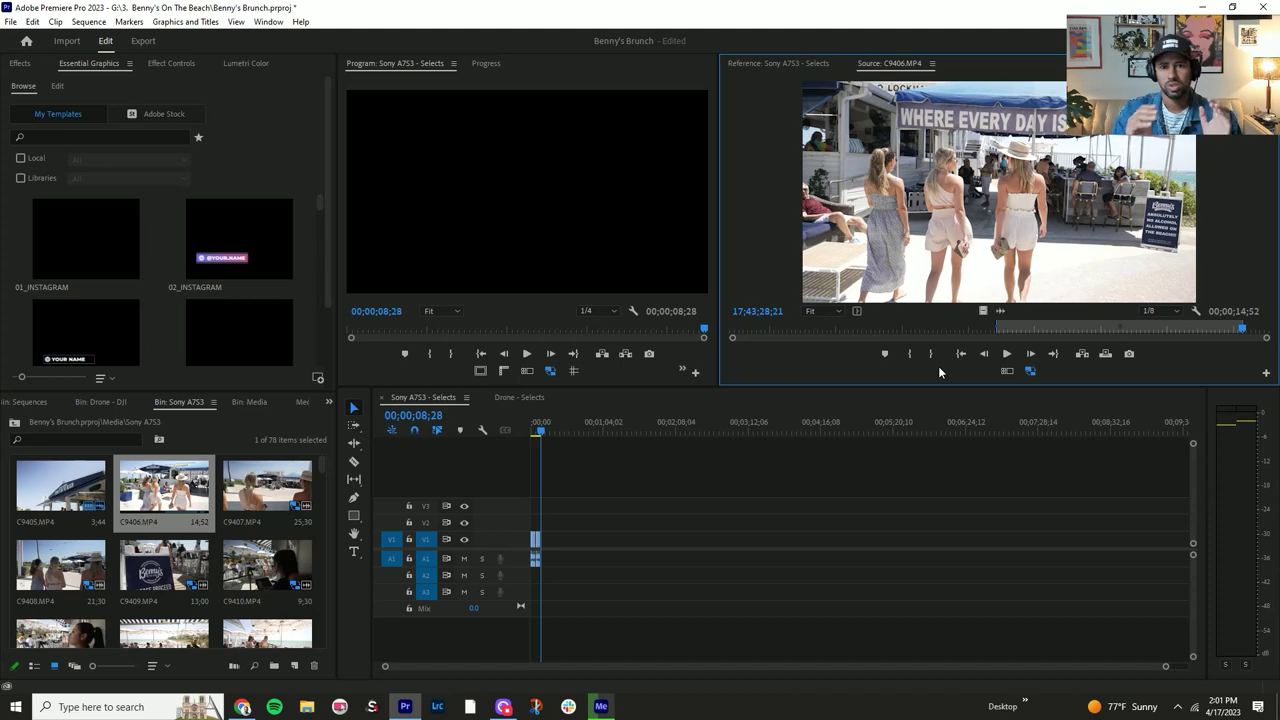
pyautogui.press(',')
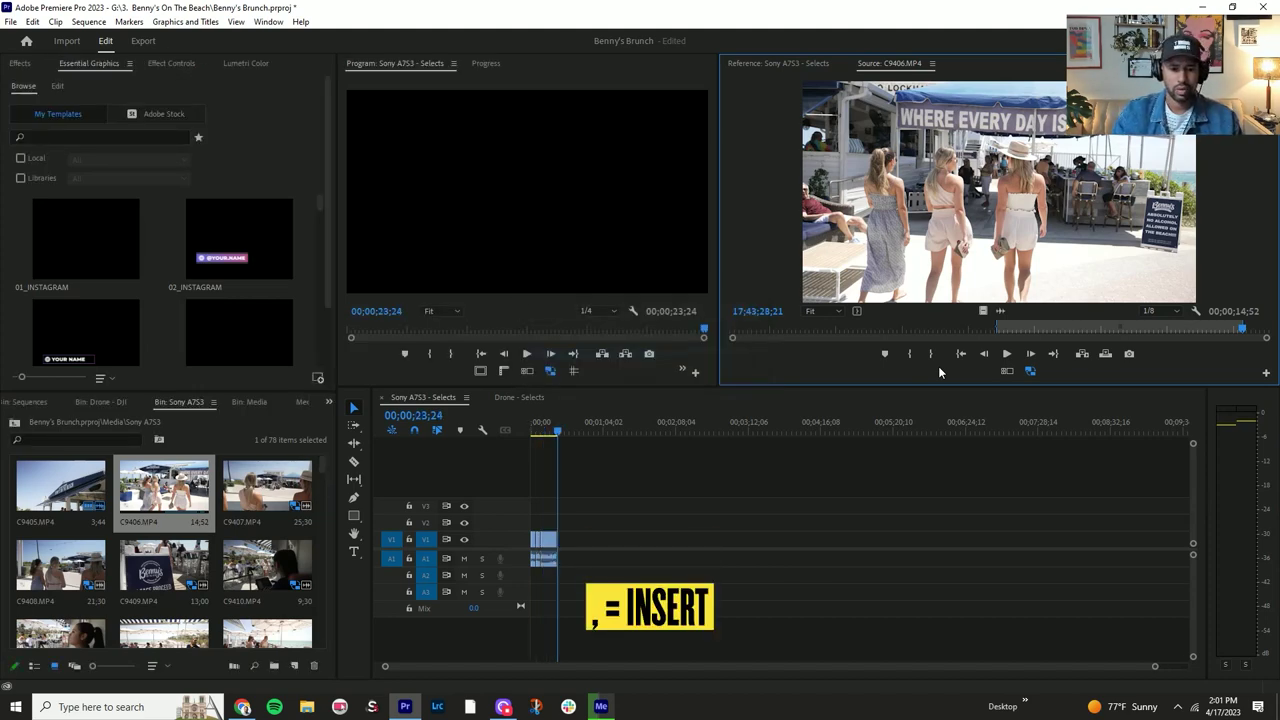
pyautogui.doubleClick(244, 474)
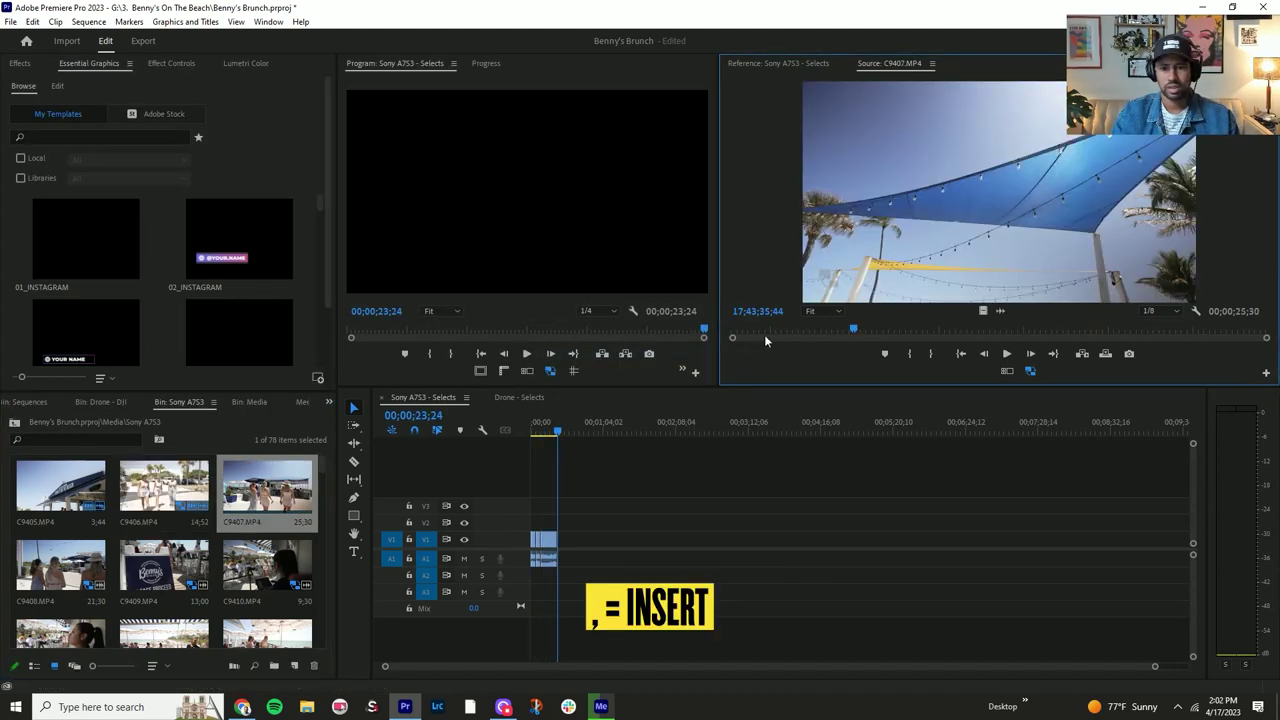
# Step: Play C9407 from near its start and mark an Out point for a 00;00;14;15 range
pyautogui.moveTo(764, 334); pyautogui.dragTo(727, 332)
pyautogui.press('space')
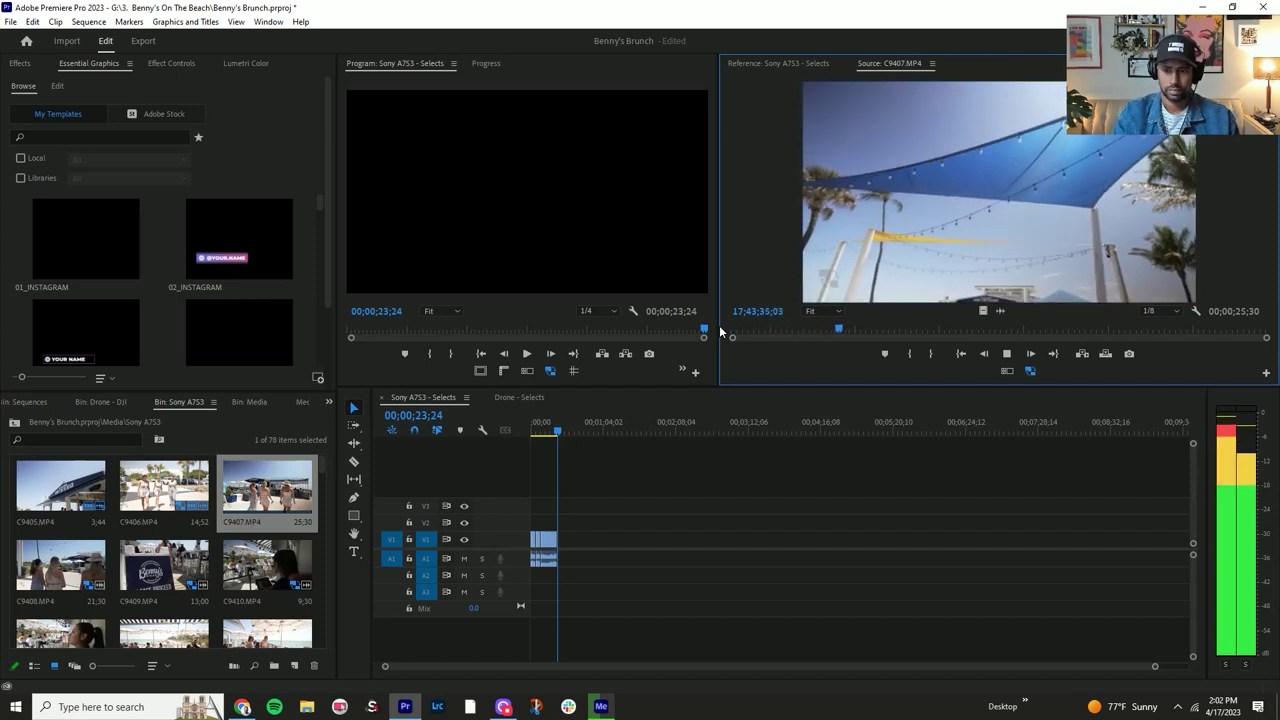
pyautogui.press('space')
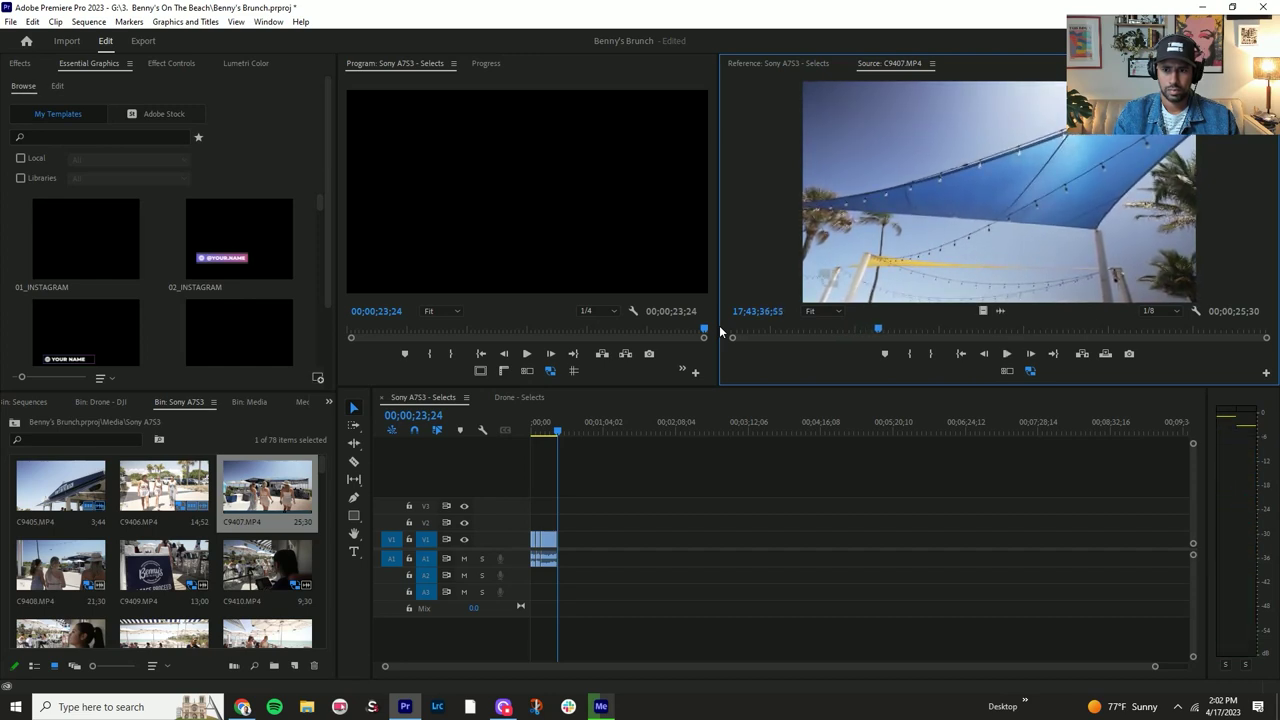
pyautogui.press('Home')
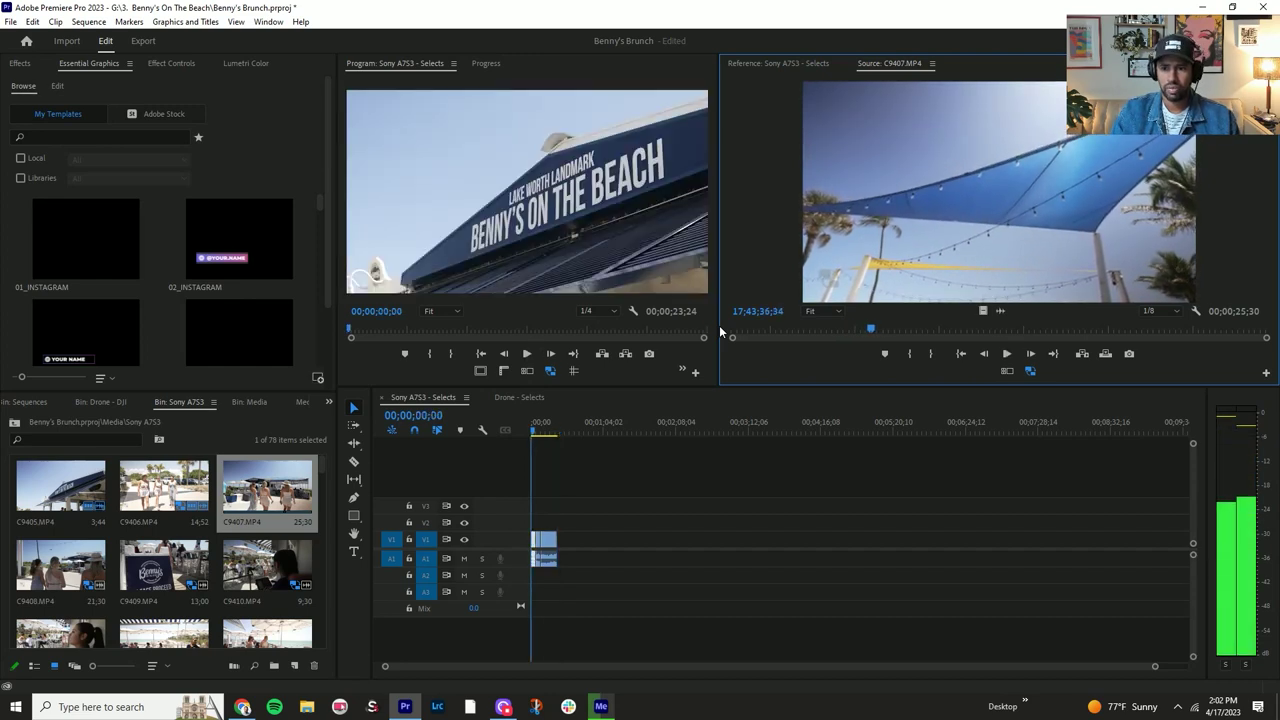
pyautogui.press('space')
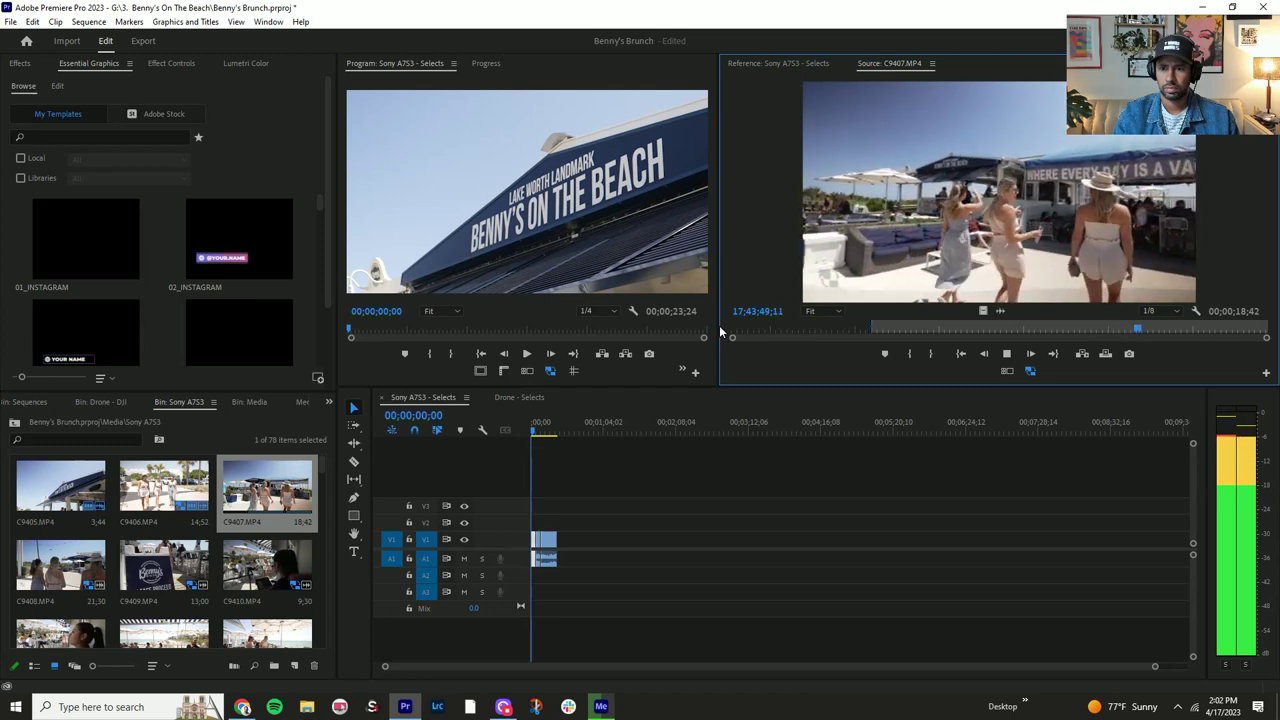
pyautogui.press('space')
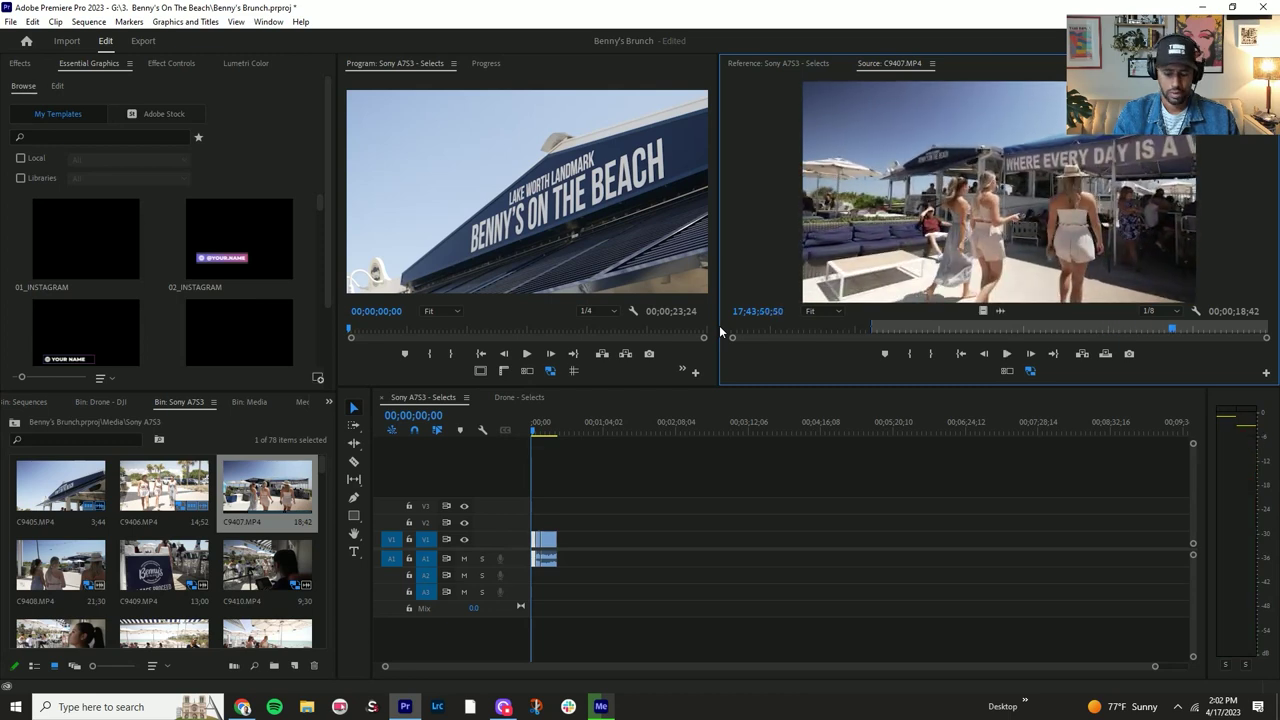
pyautogui.press('o')
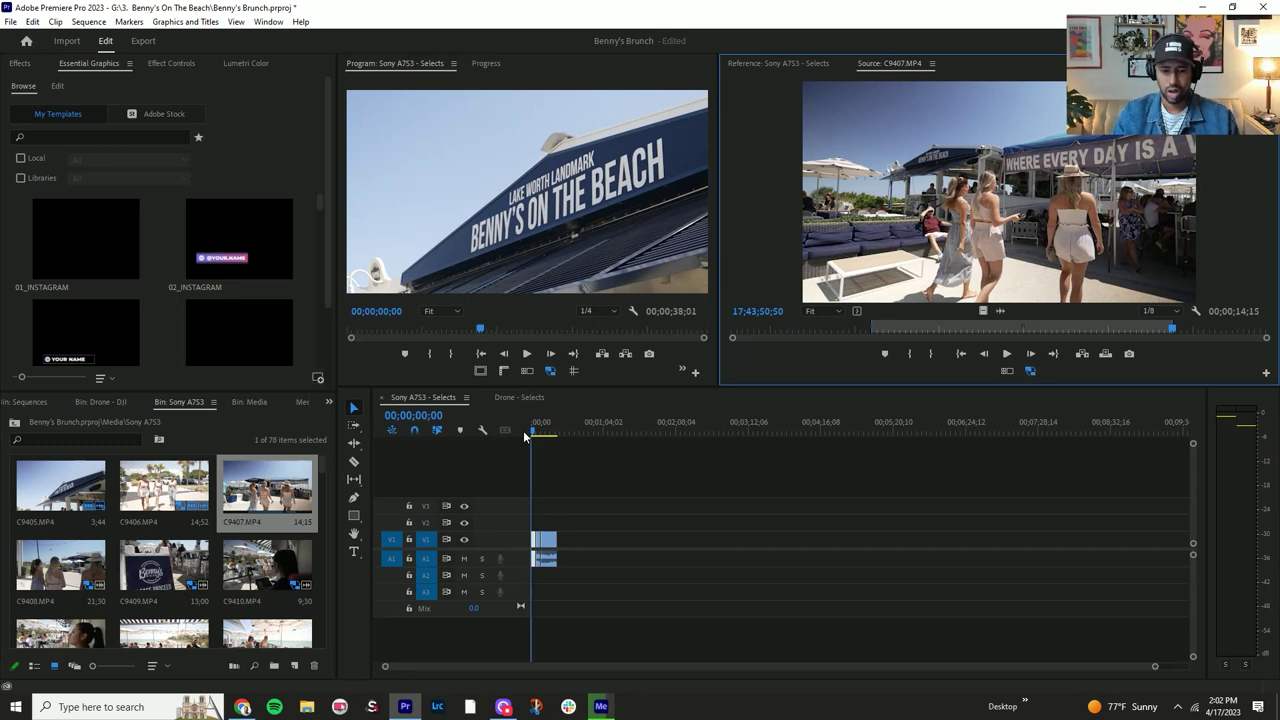
# Step: Insert the C9407 range at the sequence end, undoing a misplaced start insert, reaching 00;00;38;01
pyautogui.press(',')
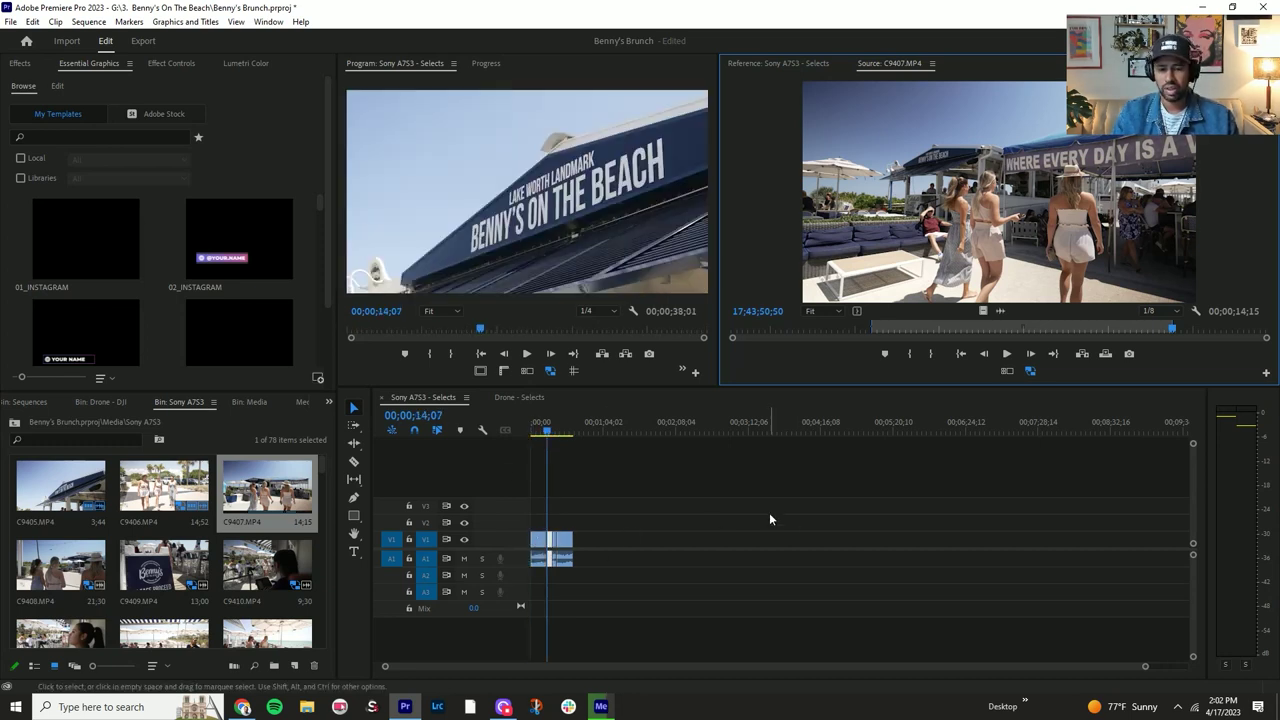
pyautogui.hotkey('ctrl', 'z')
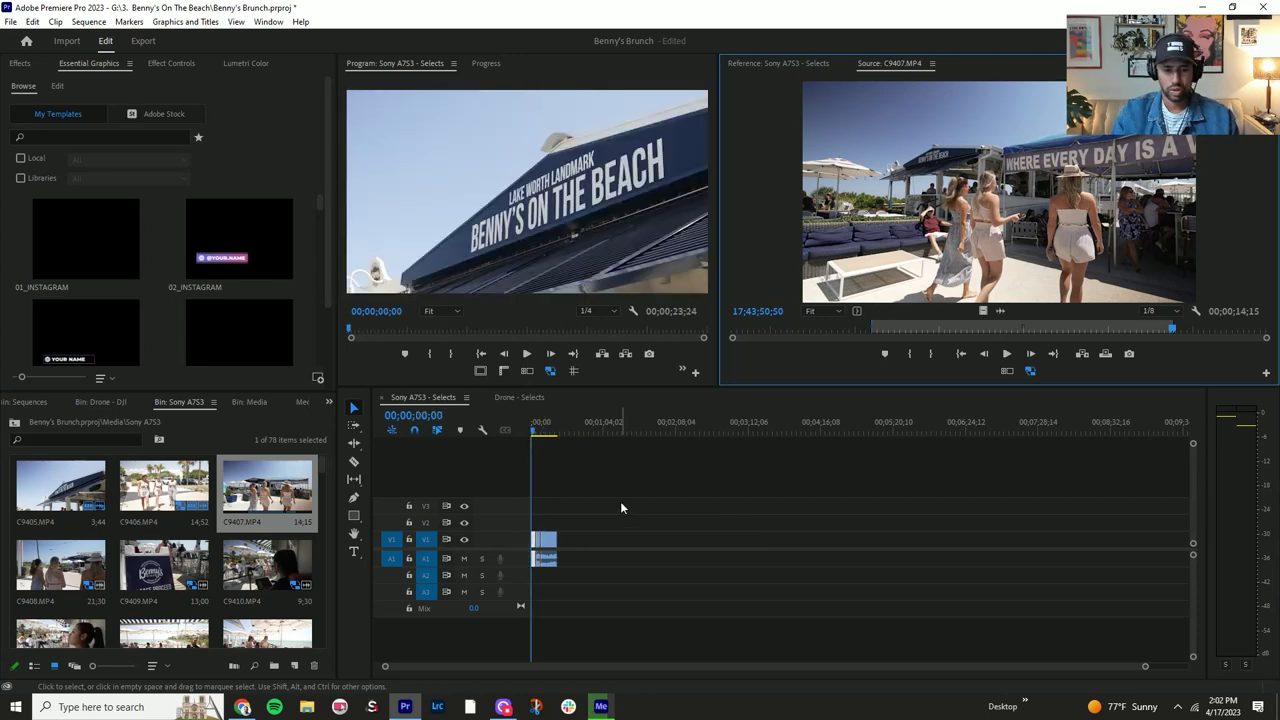
pyautogui.click(568, 432)
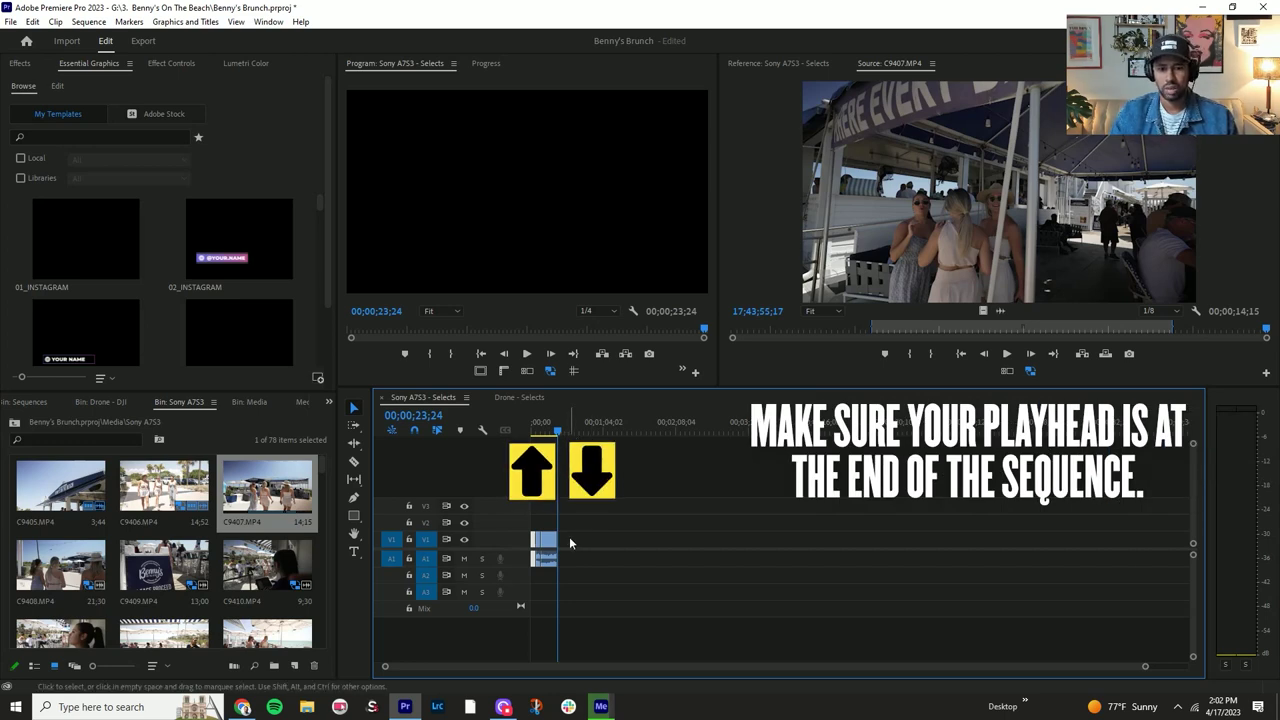
pyautogui.press('Up')
pyautogui.press('Down')
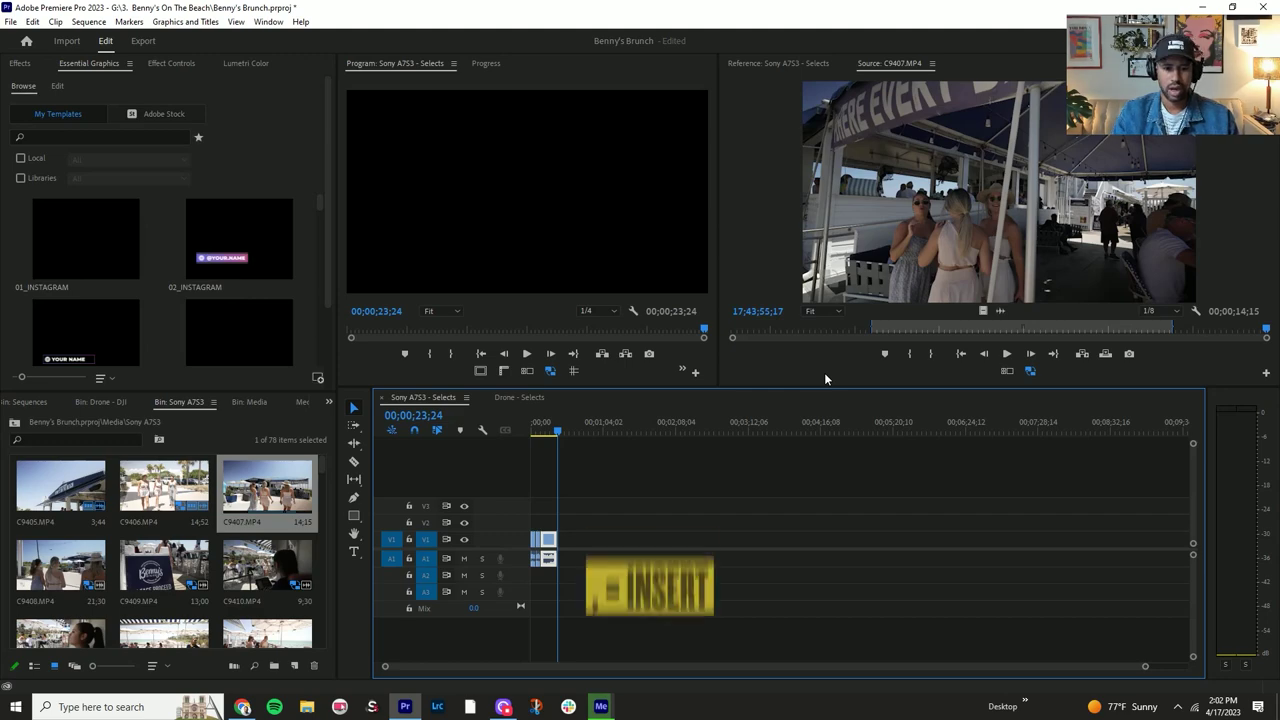
pyautogui.press(',')
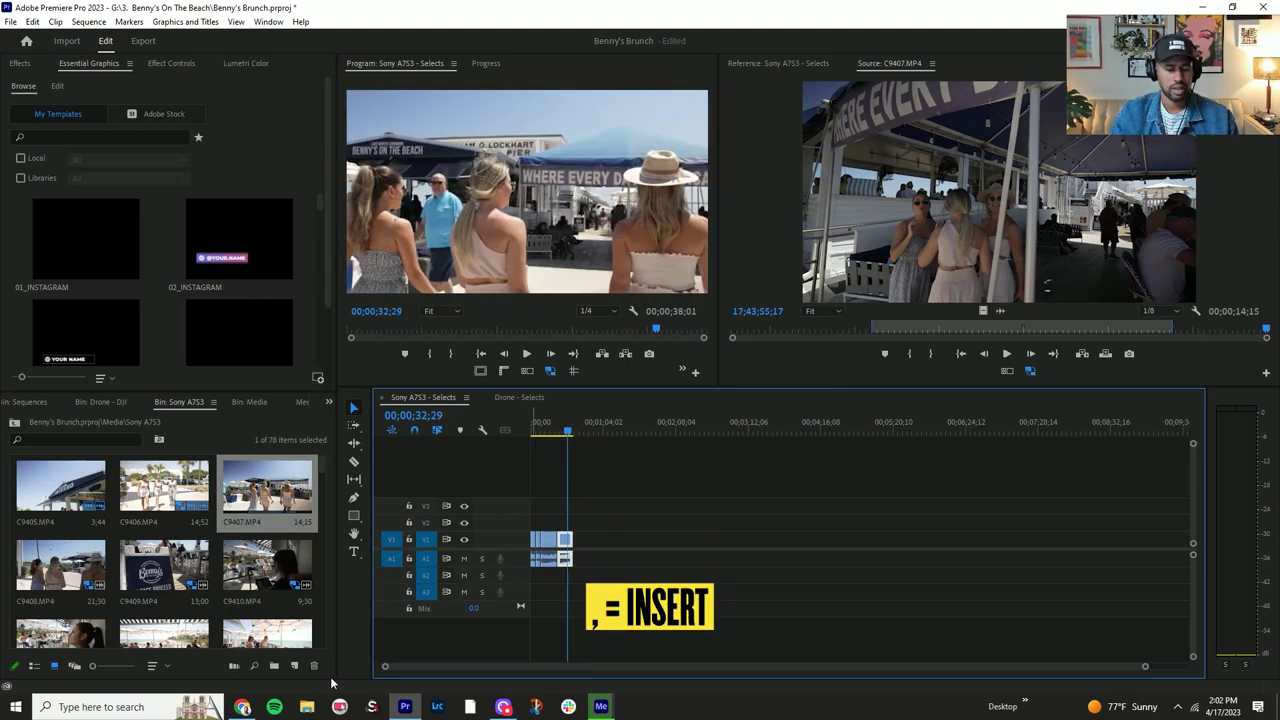
# Step: Mark a 00;00;15;21 range of C9408.MP4 and add it at the sequence end, reaching 00;00;53;11
pyautogui.doubleClick(60, 565)
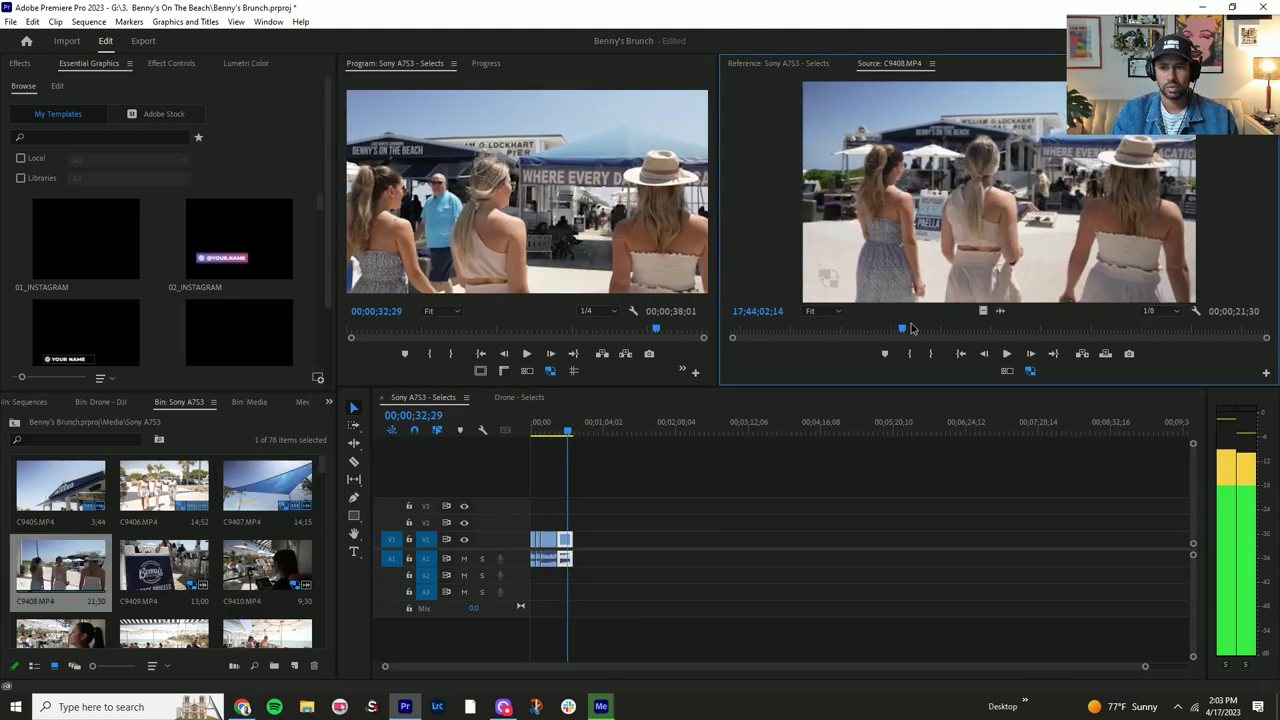
pyautogui.click(796, 329)
pyautogui.press('space')
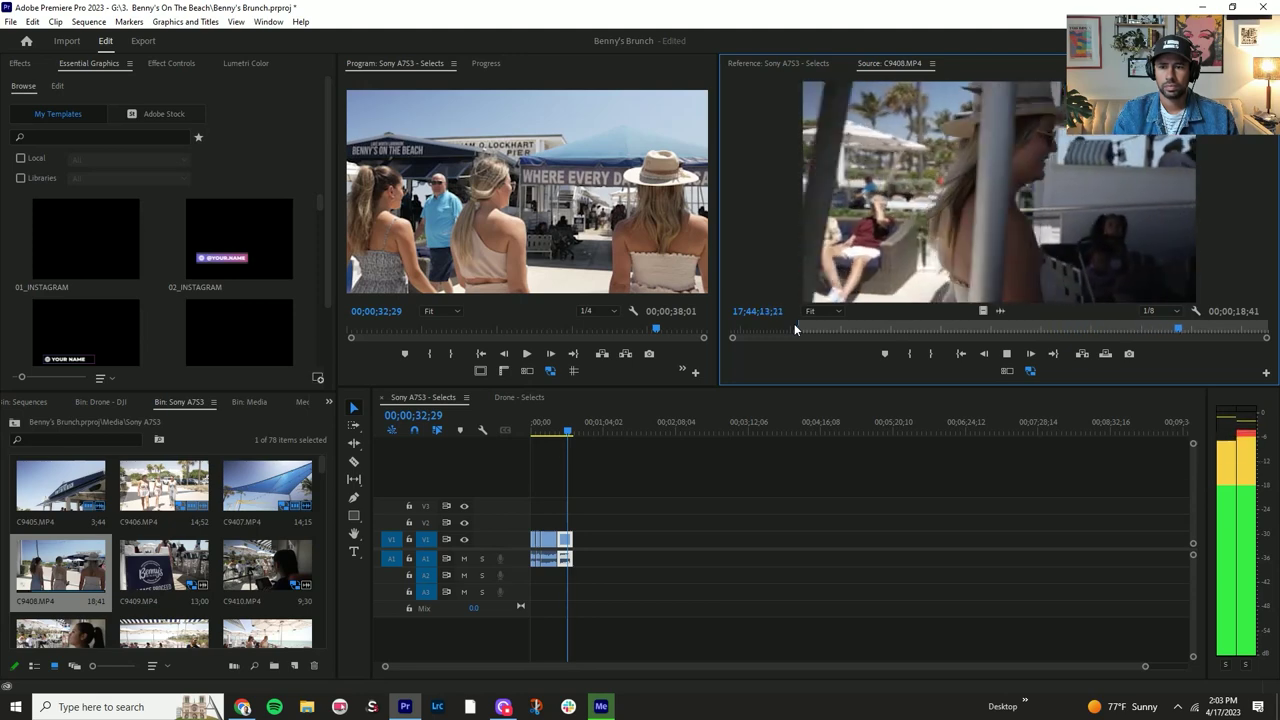
pyautogui.press('space')
pyautogui.press('o')
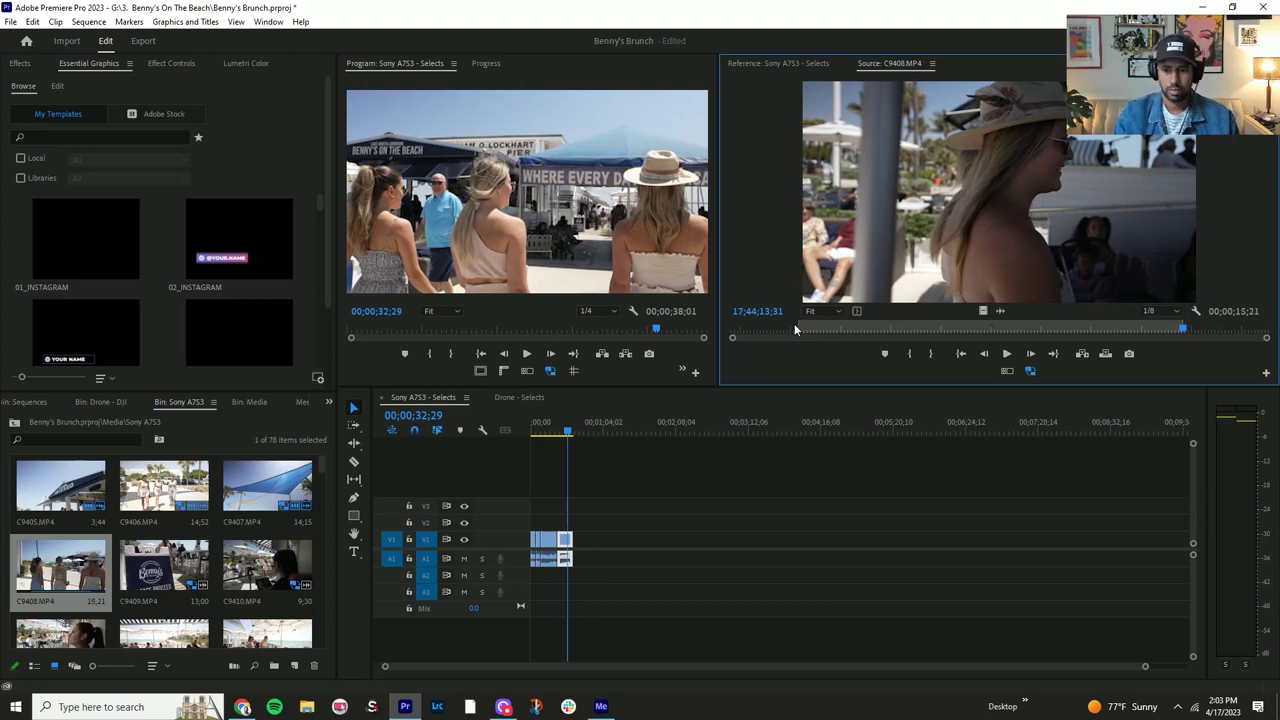
pyautogui.click(571, 430)
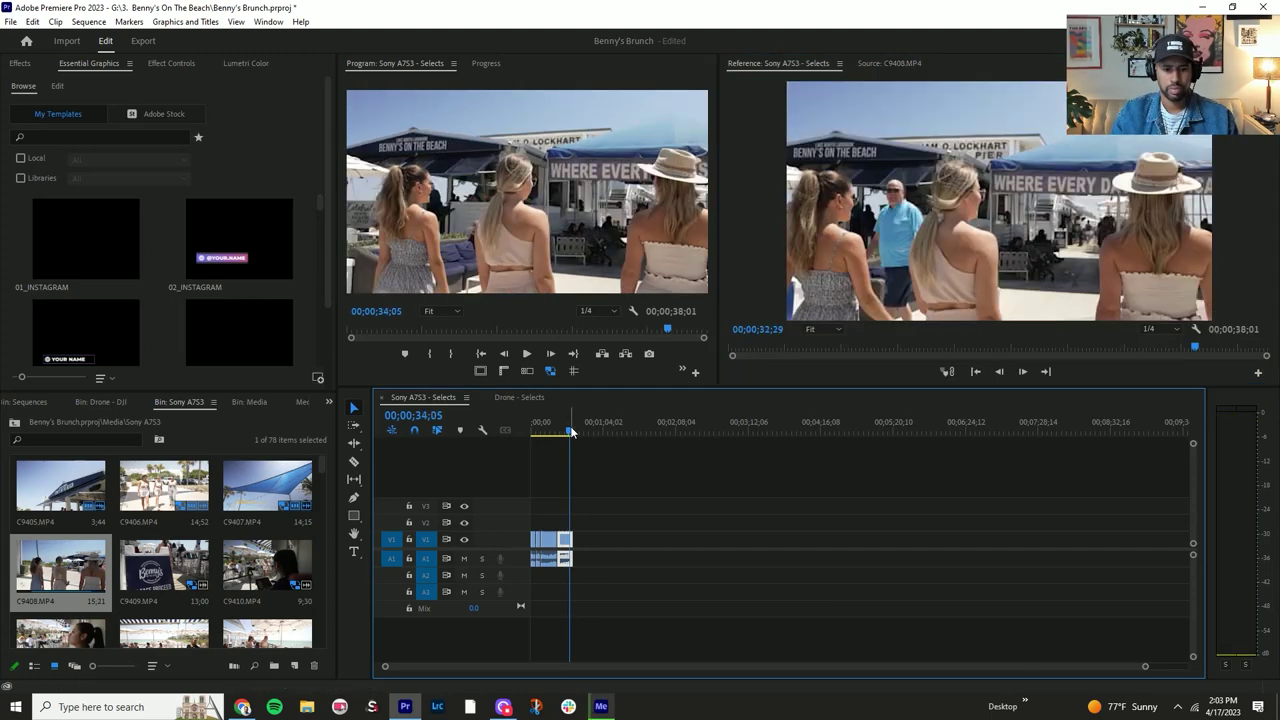
pyautogui.press('.')
pyautogui.moveTo(573, 432)
pyautogui.mouseDown()
pyautogui.moveTo(586, 434)
pyautogui.moveTo(557, 441)
pyautogui.mouseUp()
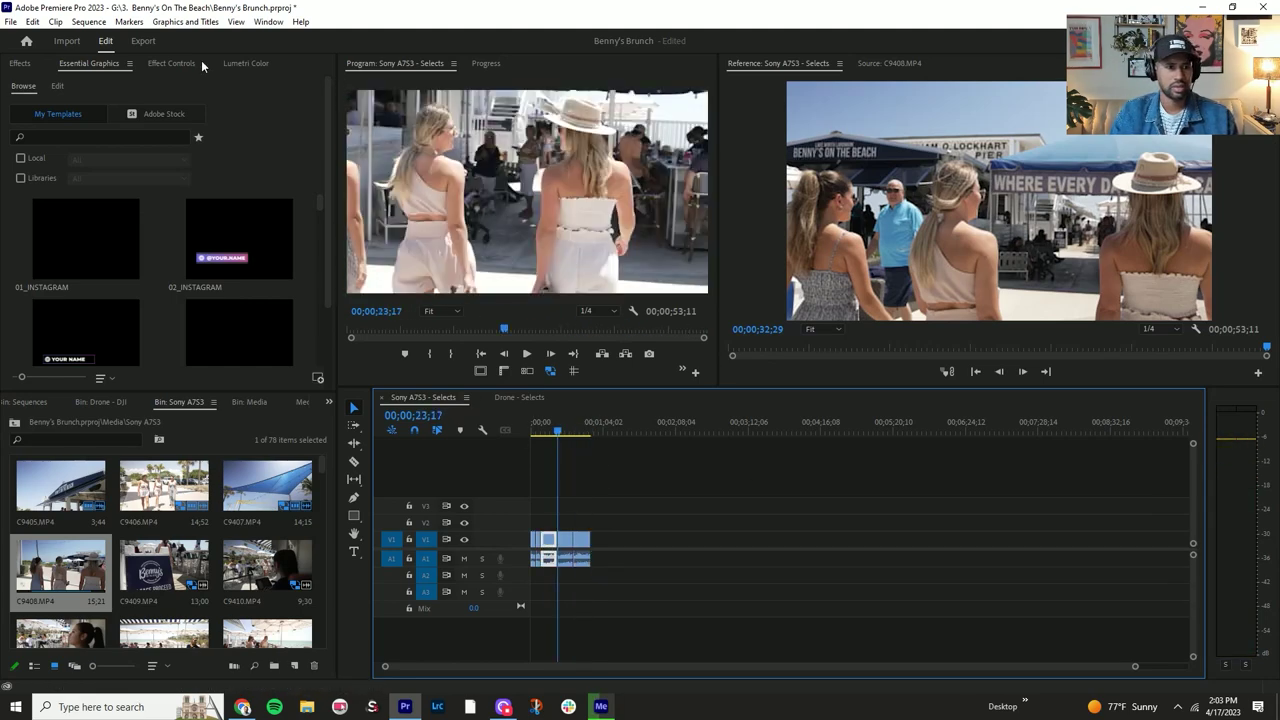
# Step: Check in Sequence Settings that the frame size is 1920×1080, without changing anything
pyautogui.click(98, 24)
pyautogui.click(110, 43)
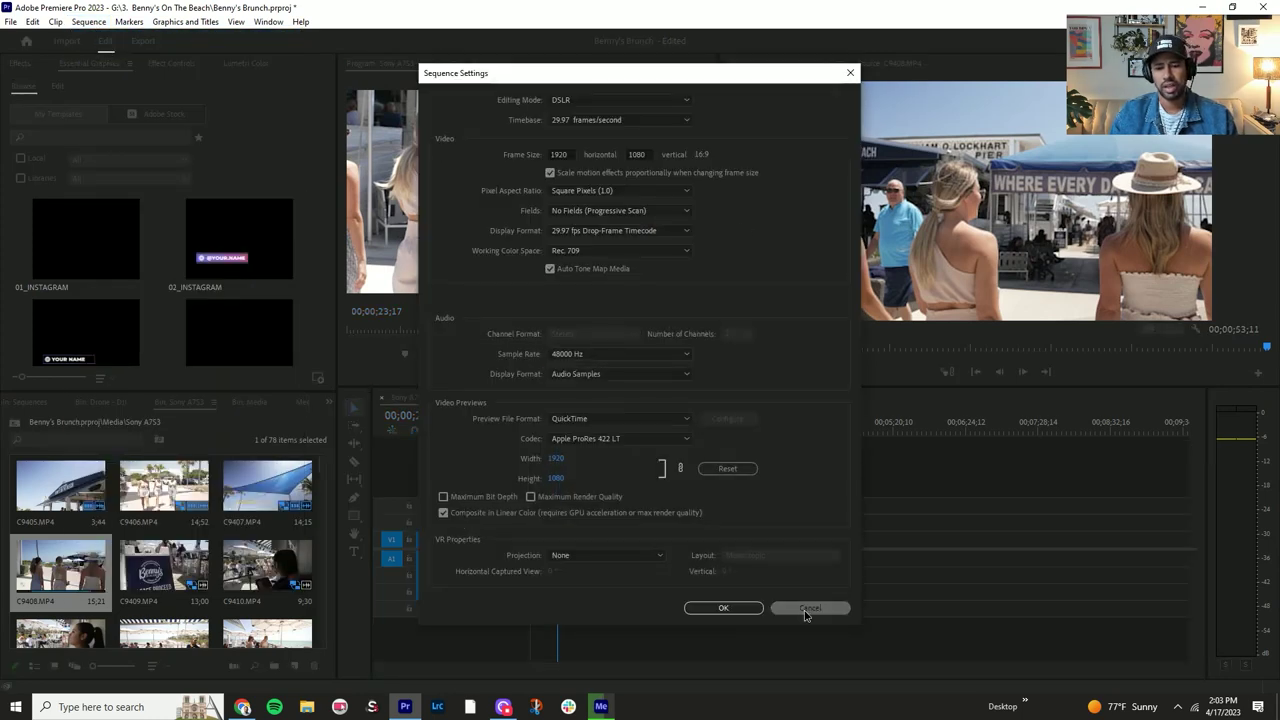
pyautogui.click(809, 609)
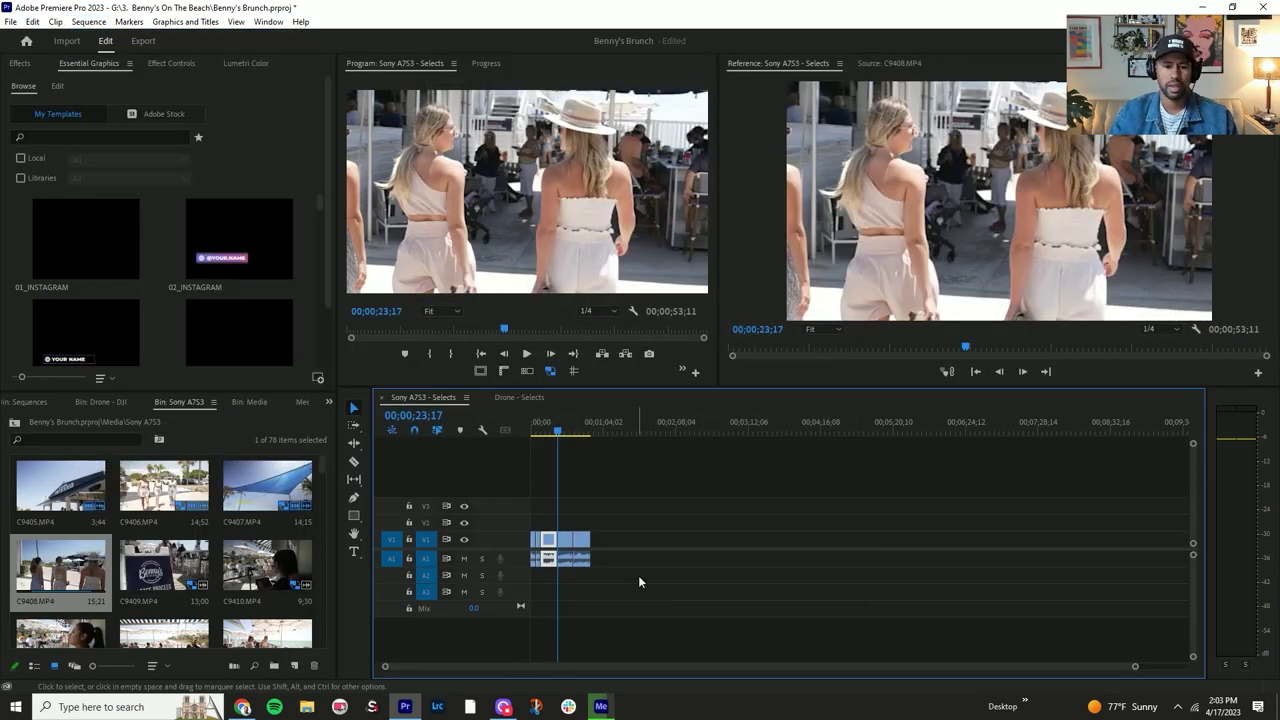
# Step: Apply Set to Frame Size to all three selected clips and review the result
pyautogui.moveTo(636, 518); pyautogui.dragTo(531, 546)
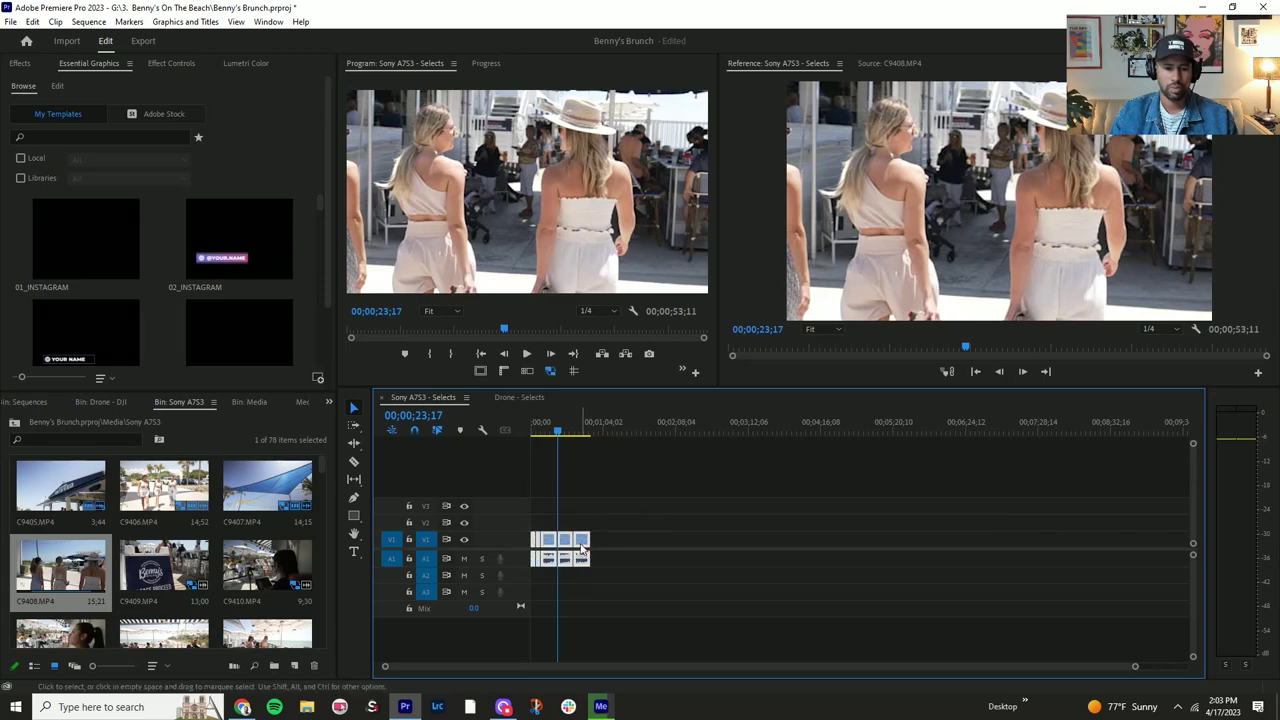
pyautogui.rightClick(582, 545)
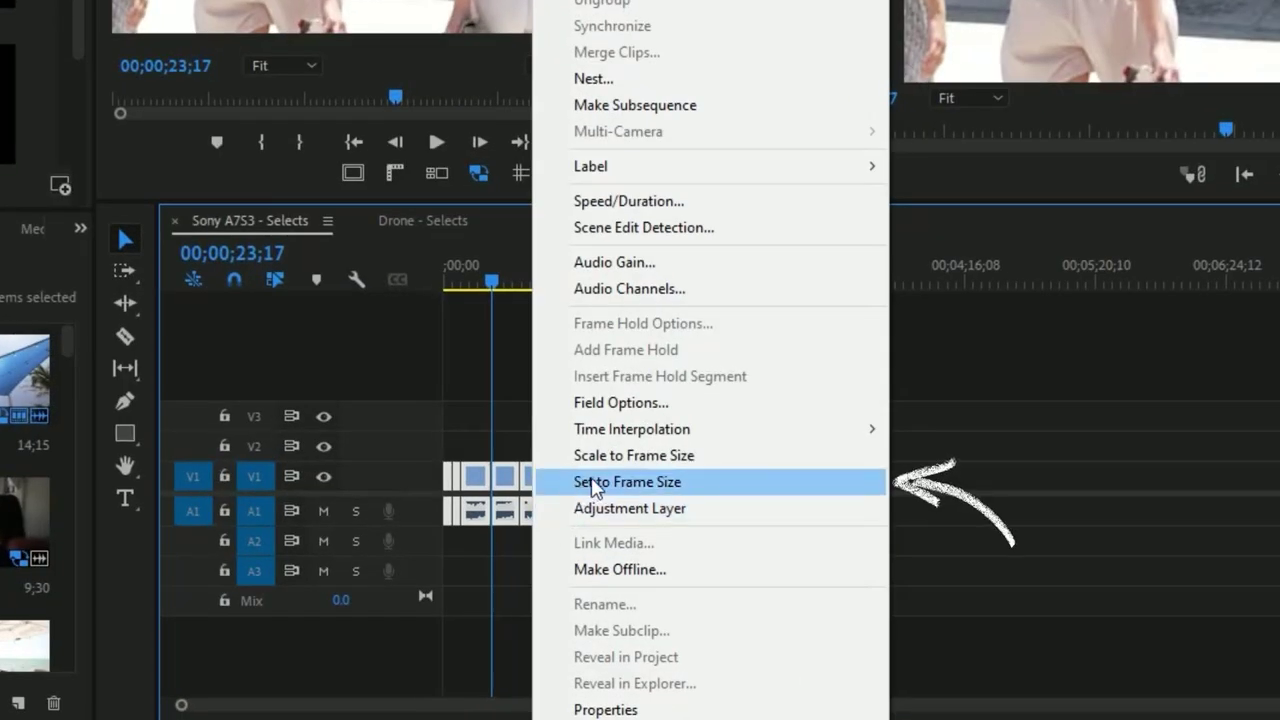
pyautogui.click(652, 544)
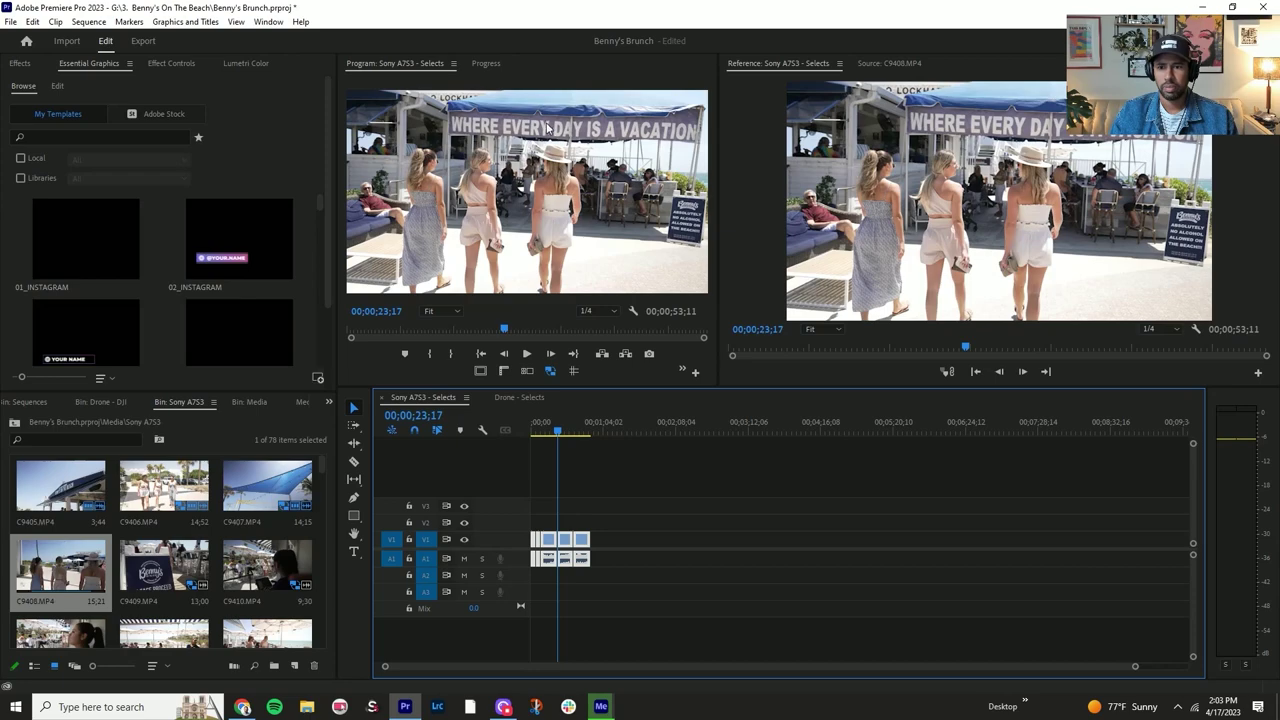
pyautogui.moveTo(554, 438); pyautogui.dragTo(579, 437)
pyautogui.click(568, 543)
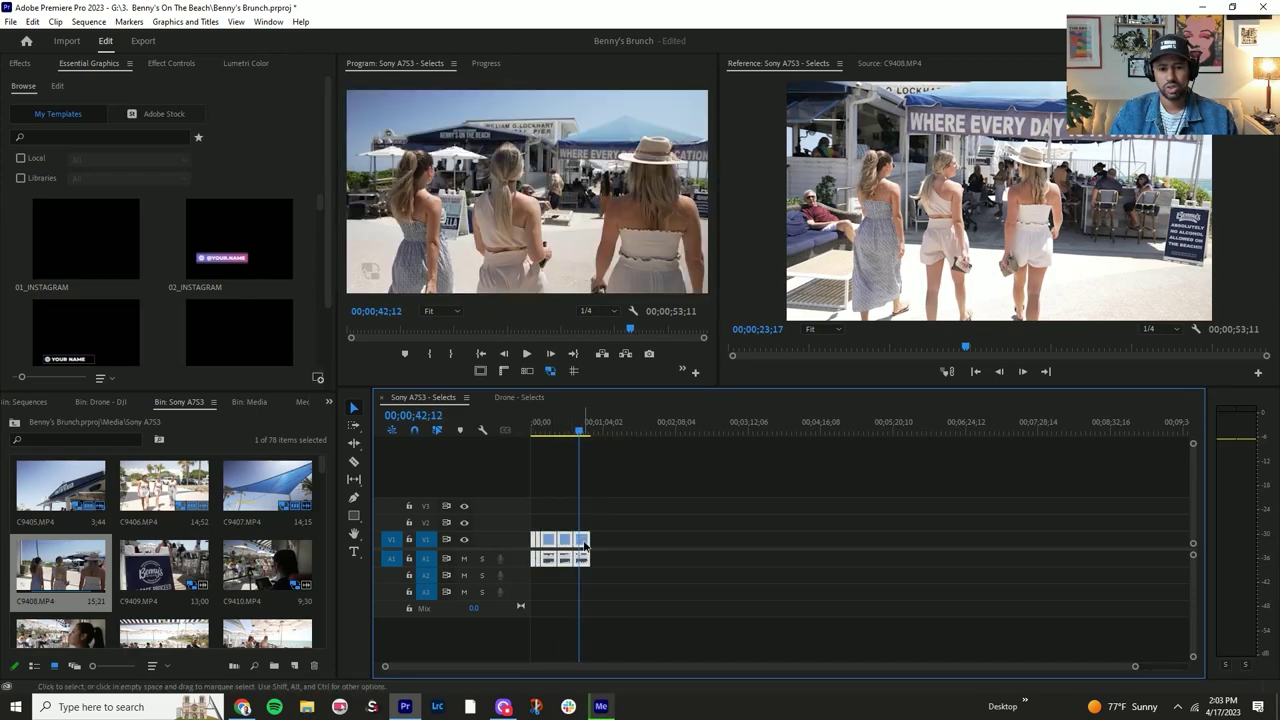
pyautogui.rightClick(585, 545)
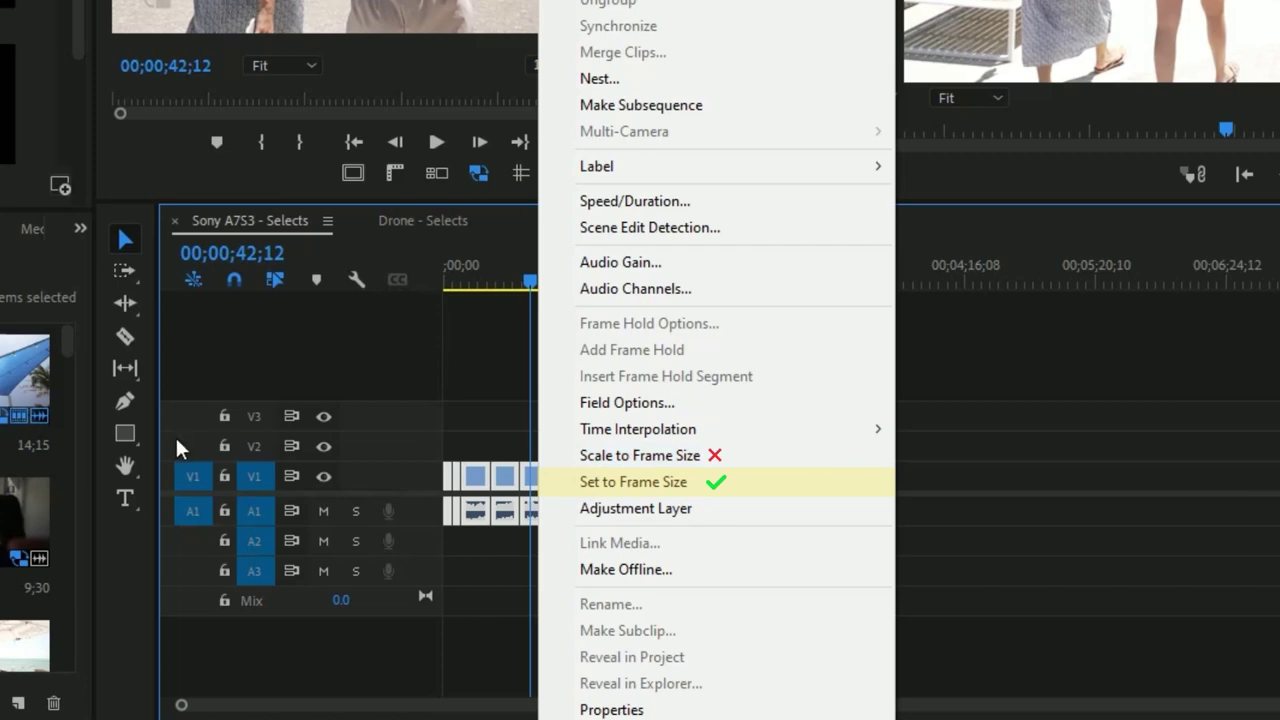
pyautogui.click(977, 404)
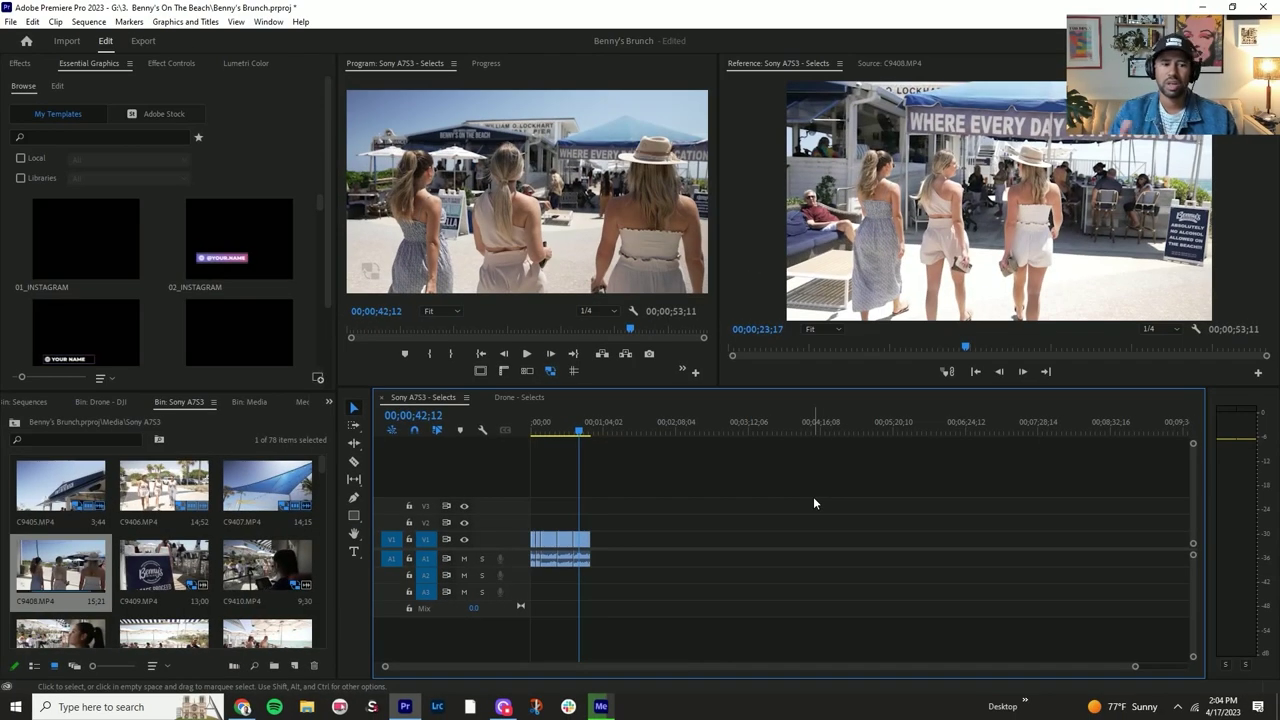